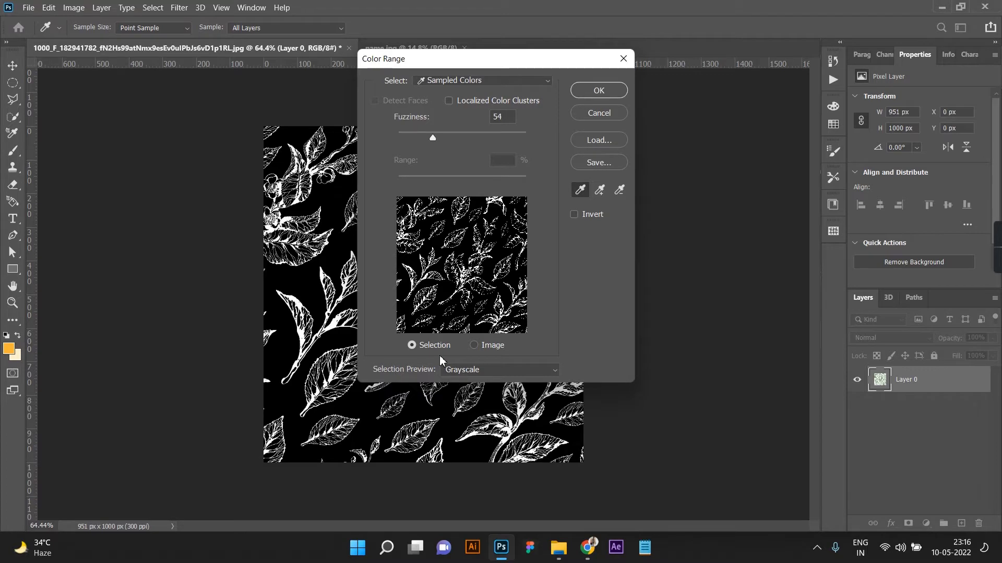
Step: Select the dark green leaf artwork with Color Range at fuzziness 54, checking it with the None and Grayscale selection previews
{"action": "left_click", "coordinate": [431, 136]}
{"action": "left_click", "coordinate": [491, 372]}
{"action": "left_click", "coordinate": [466, 381]}
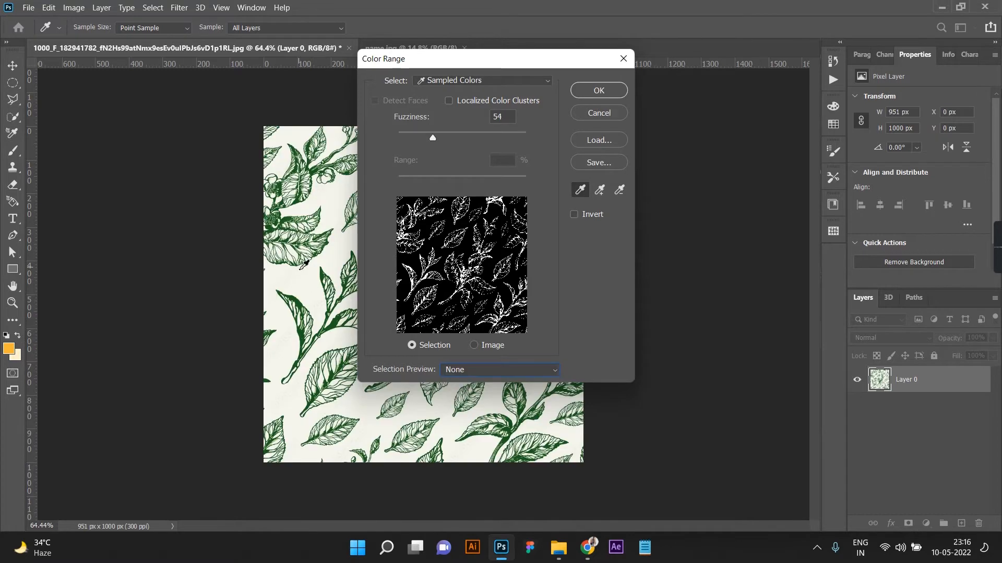
{"action": "left_click", "coordinate": [292, 214]}
{"action": "left_click", "coordinate": [470, 371]}
{"action": "left_click", "coordinate": [463, 406]}
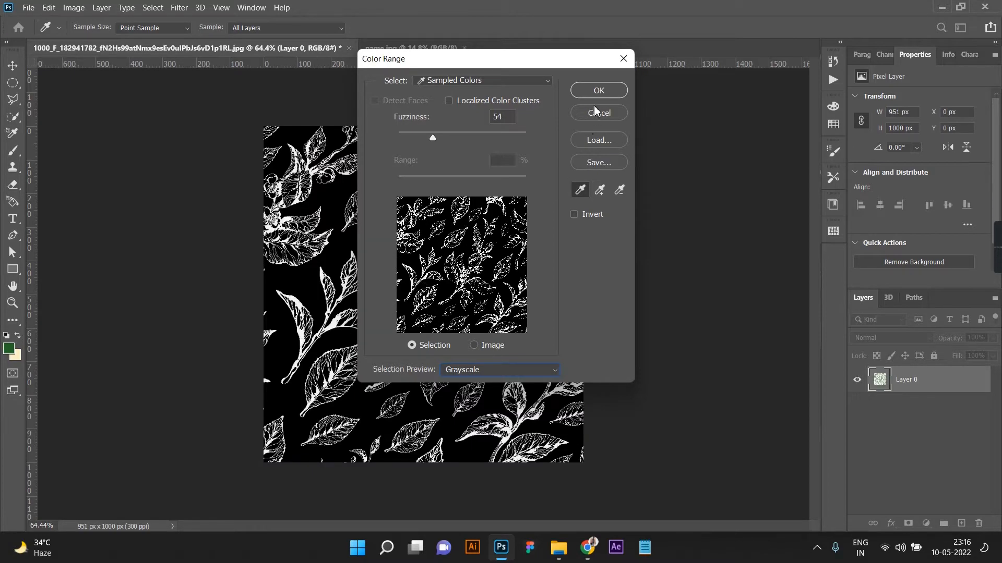
{"action": "left_click", "coordinate": [599, 90]}
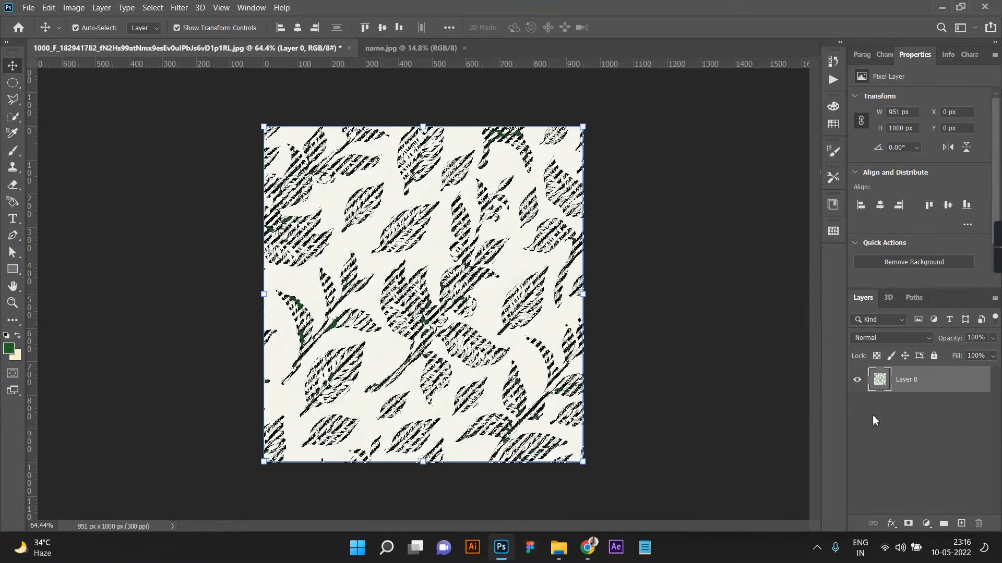
Step: Add a white (ffffff) Solid Color fill layer from the leaf selection
{"action": "left_click", "coordinate": [926, 523]}
{"action": "left_click", "coordinate": [862, 457]}
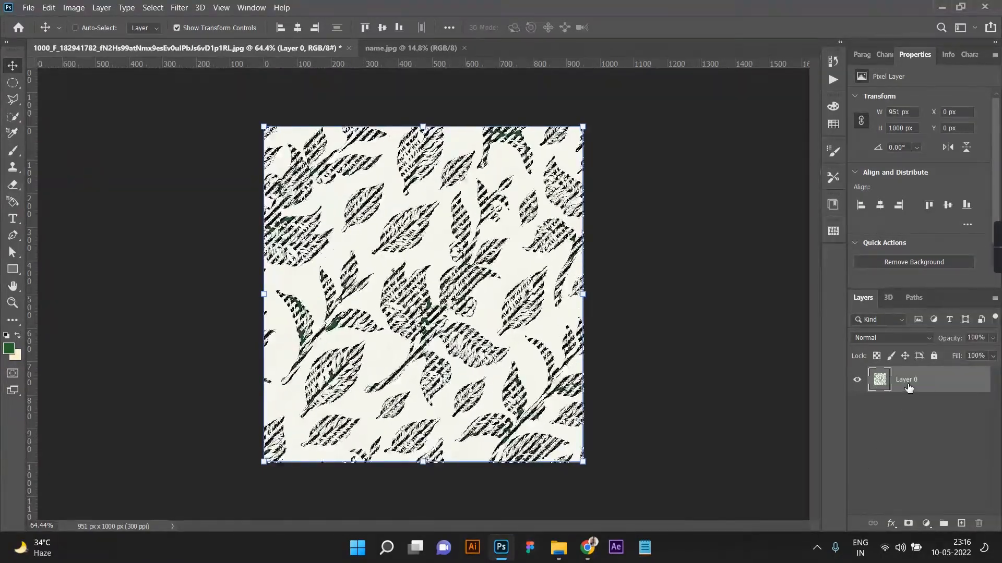
{"action": "left_click", "coordinate": [926, 523]}
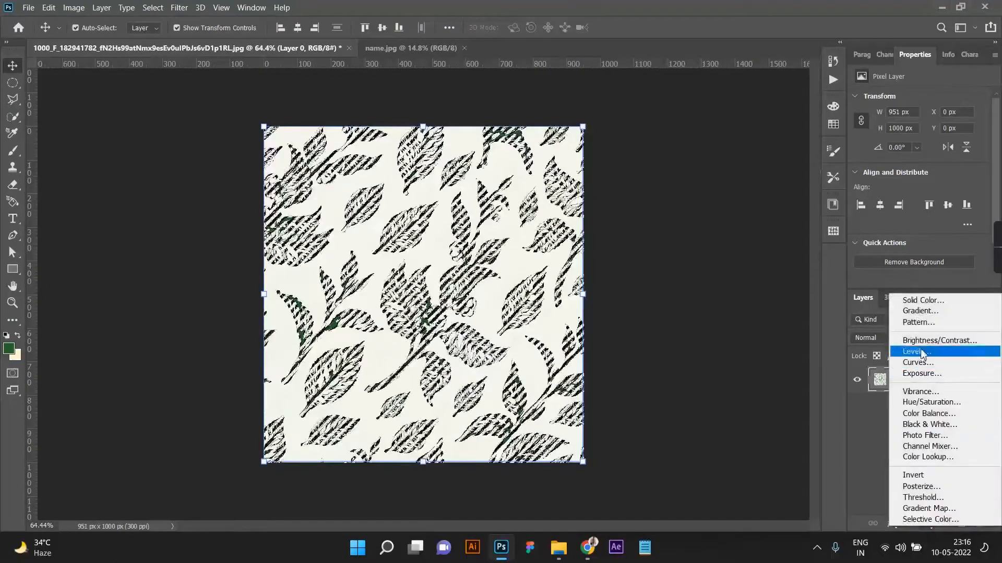
{"action": "left_click", "coordinate": [918, 300]}
{"action": "left_click", "coordinate": [687, 279]}
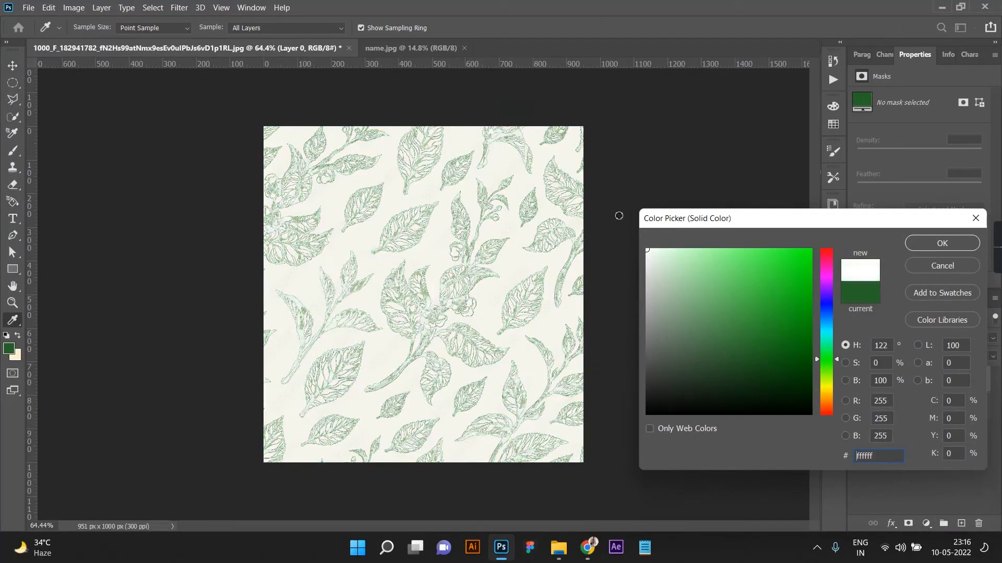
{"action": "left_click", "coordinate": [940, 243]}
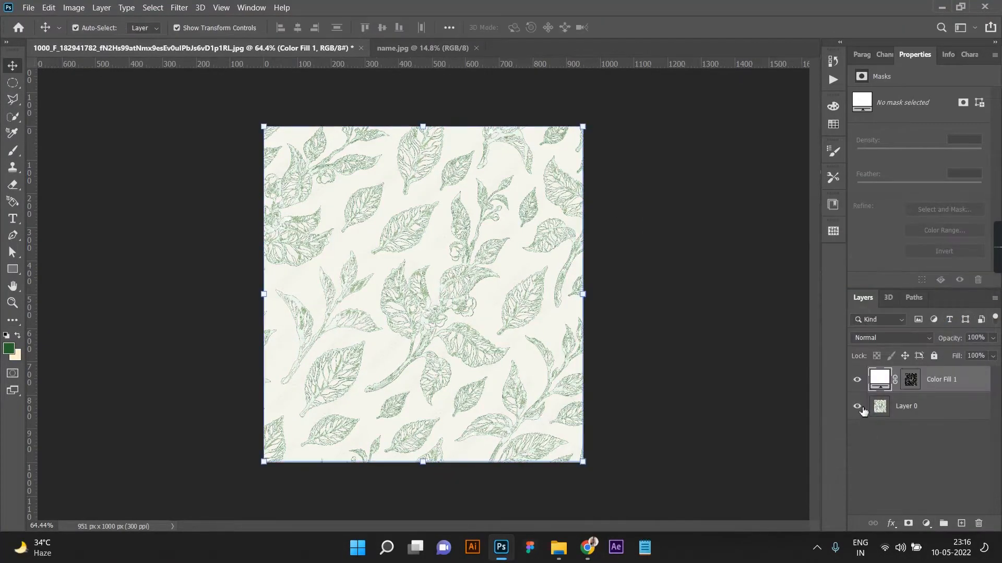
Step: Hide the original Layer 0 and make the white Color Fill 1 layer active
{"action": "left_click", "coordinate": [857, 406]}
{"action": "left_click", "coordinate": [737, 346]}
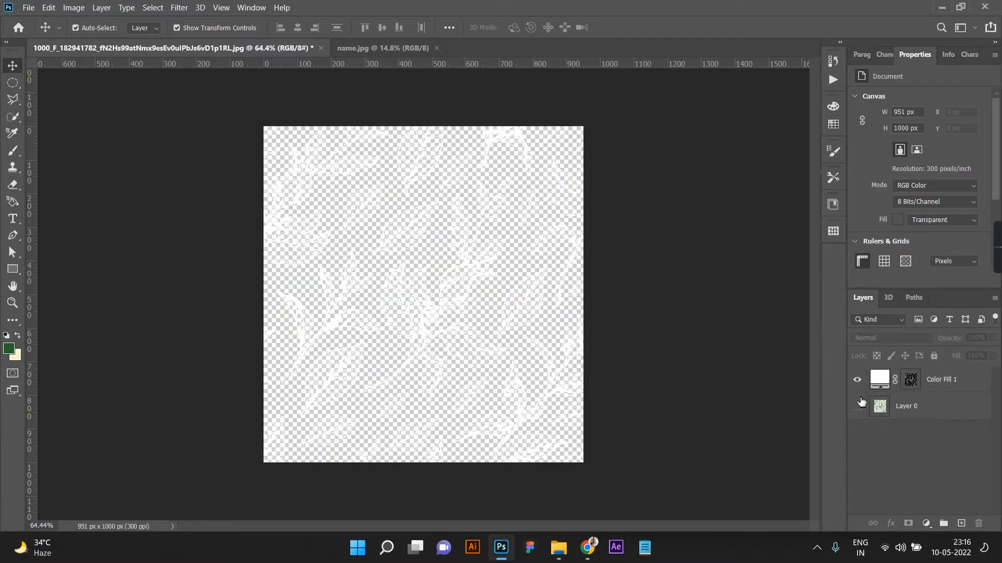
{"action": "left_click", "coordinate": [943, 387]}
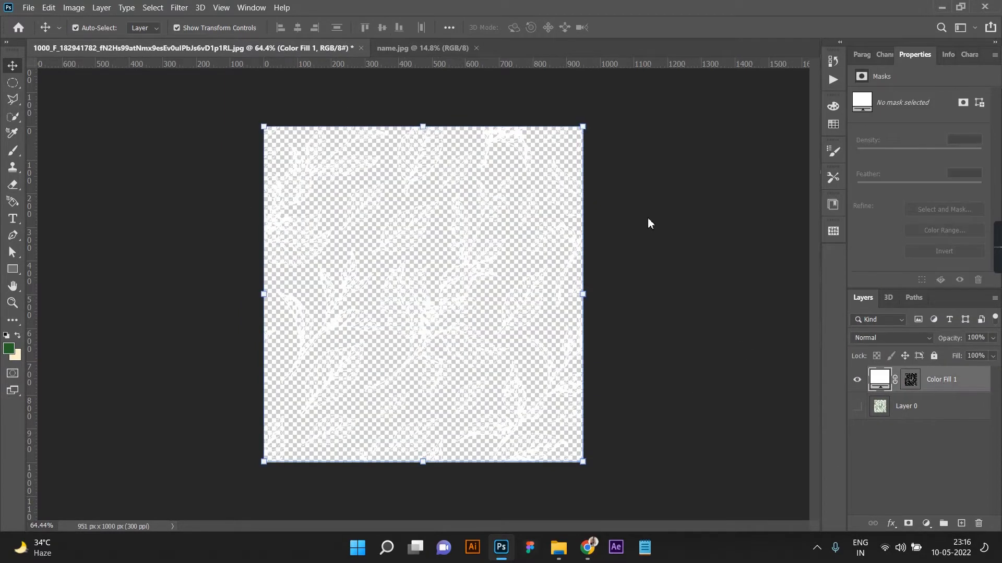
Step: Define the white leaf artwork as a pattern named Tile 1
{"action": "left_click", "coordinate": [51, 7]}
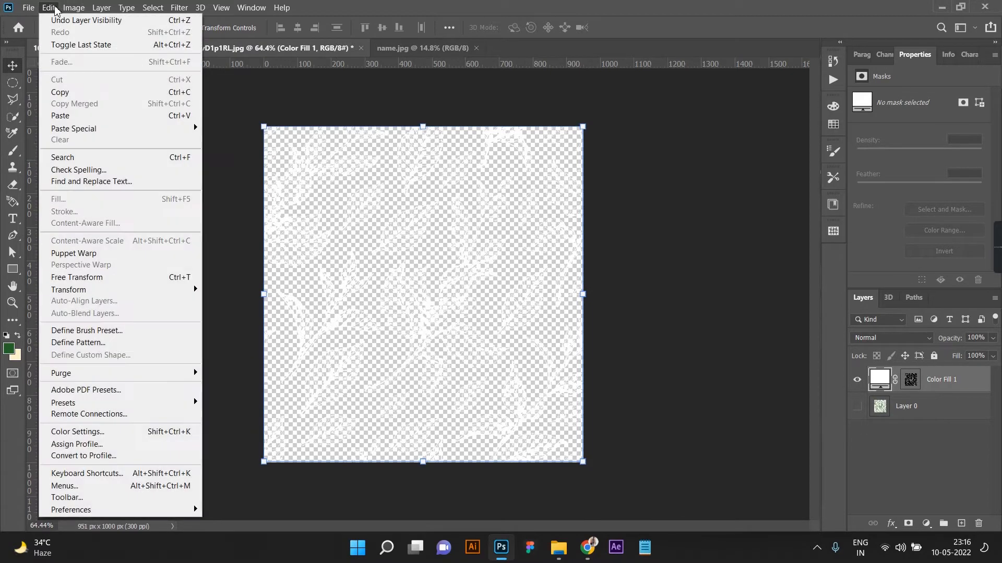
{"action": "left_click", "coordinate": [78, 343]}
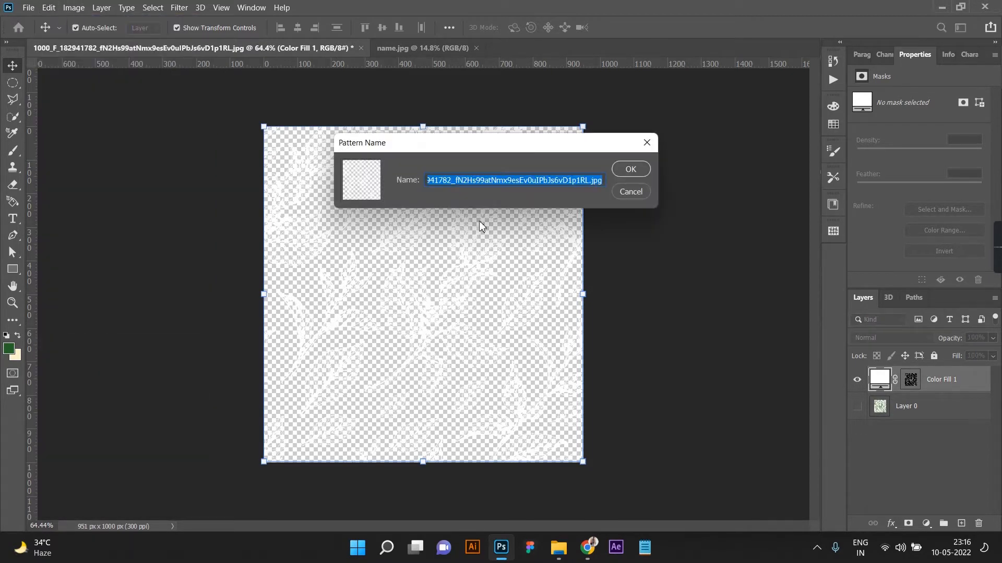
{"action": "type", "text": "Tile 1"}
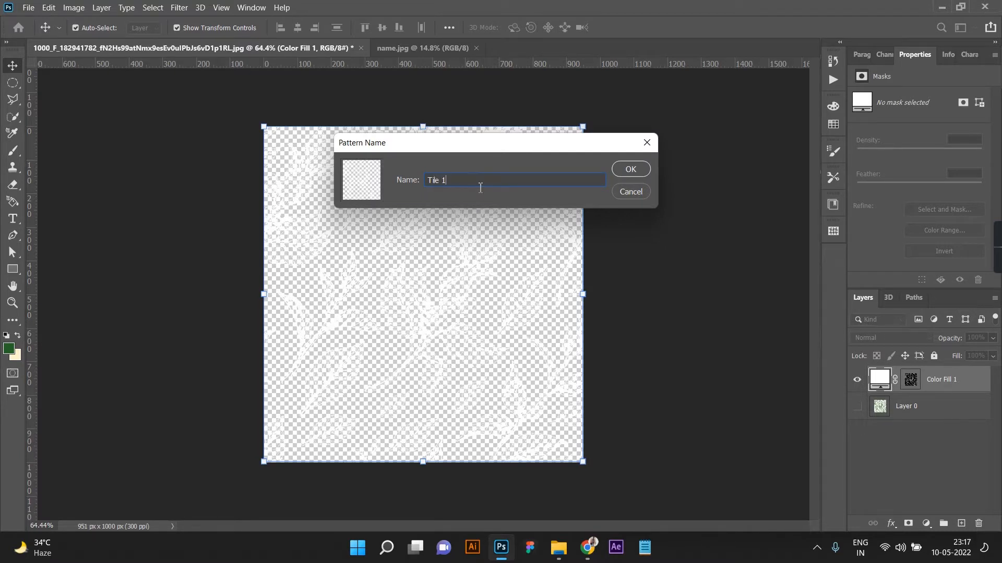
{"action": "key", "text": "Return"}
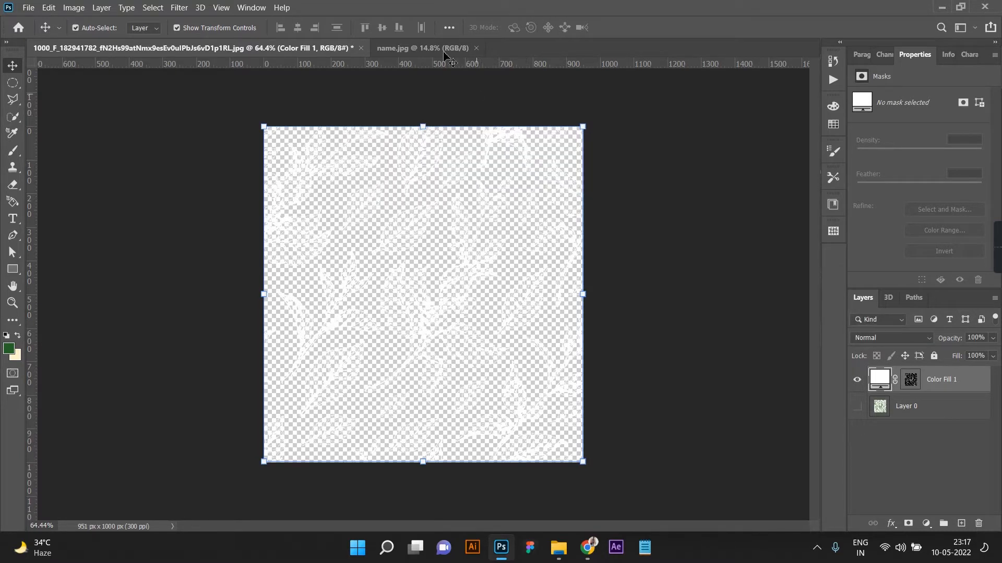
Step: Switch to the name.jpg document and unlock its Background layer
{"action": "left_click", "coordinate": [424, 48]}
{"action": "scroll", "coordinate": [466, 326], "scroll_direction": "down", "scroll_amount": 1}
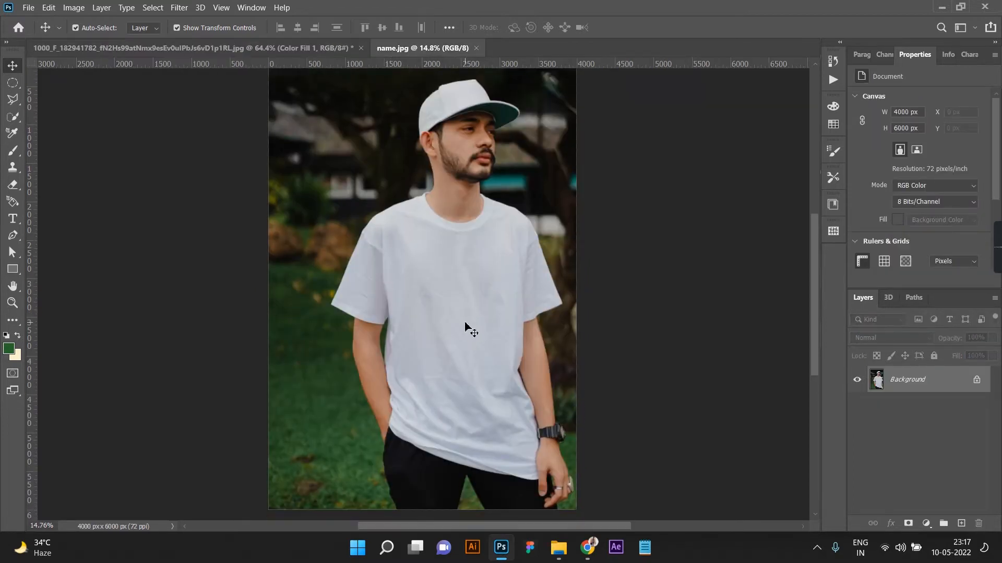
{"action": "left_click", "coordinate": [6, 123]}
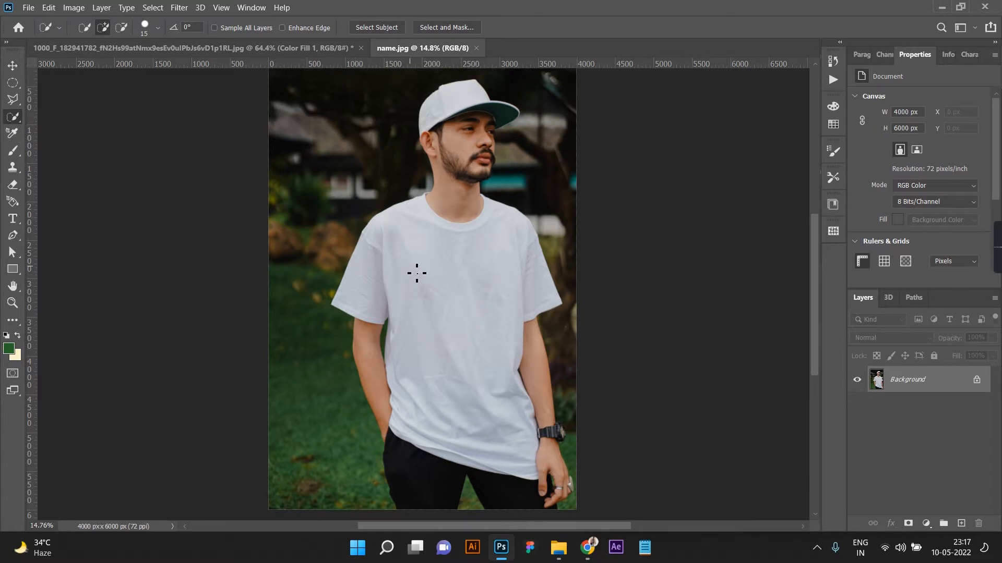
{"action": "right_click", "coordinate": [918, 386]}
{"action": "left_click", "coordinate": [900, 415]}
{"action": "right_click", "coordinate": [912, 383]}
{"action": "left_click", "coordinate": [914, 390]}
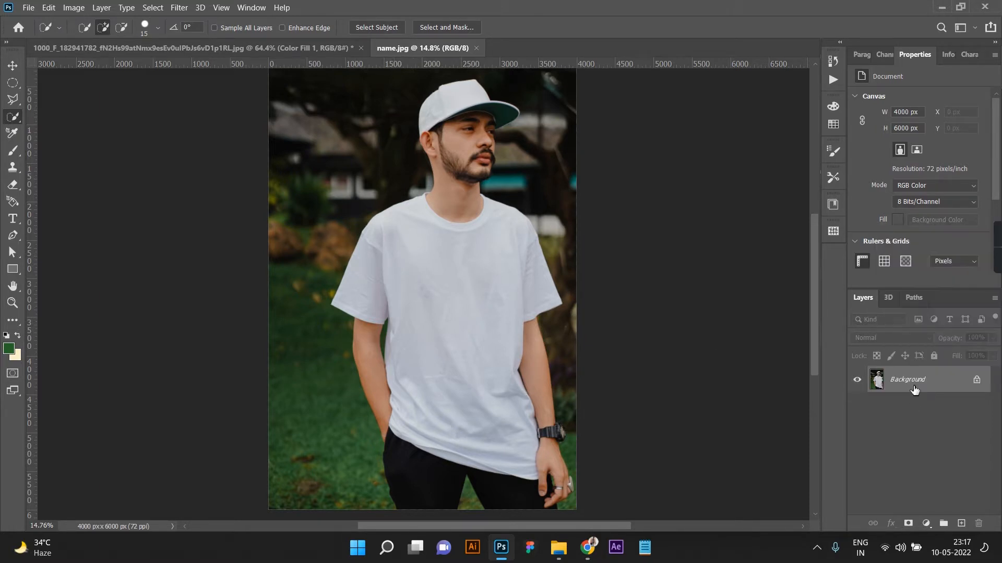
{"action": "left_click", "coordinate": [977, 382]}
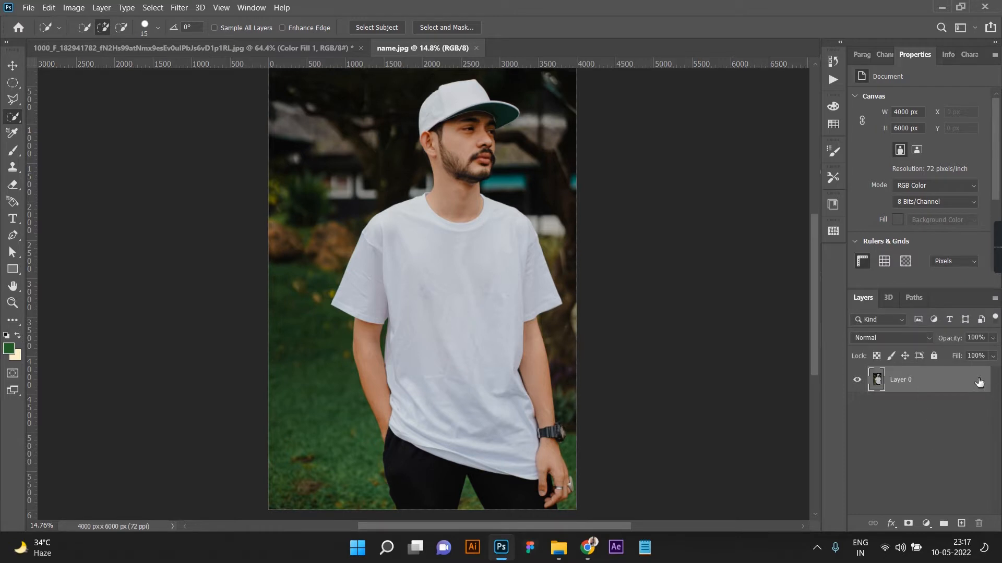
Step: Duplicate the photo layer within name.jpg under the name 2
{"action": "right_click", "coordinate": [948, 385]}
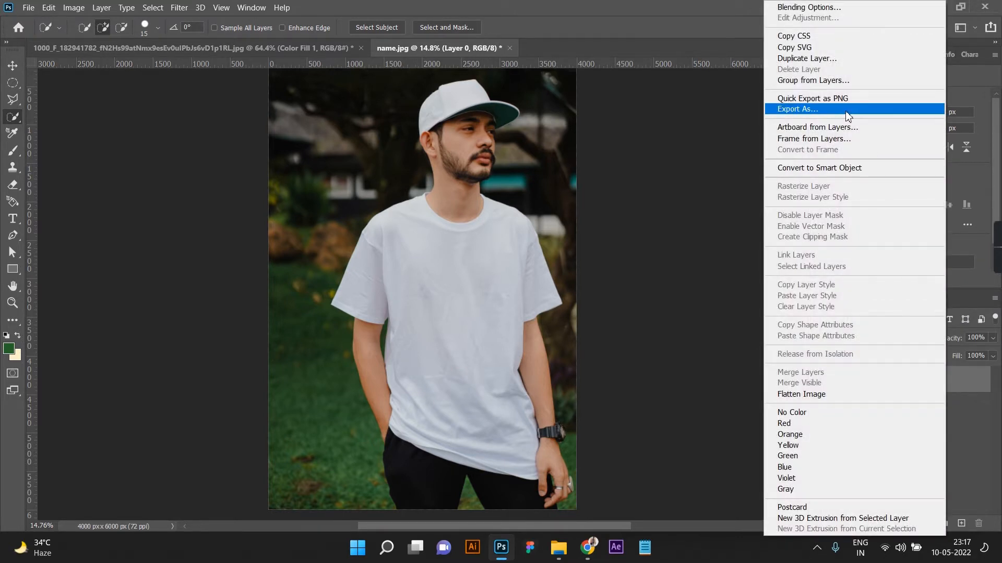
{"action": "left_click", "coordinate": [819, 60]}
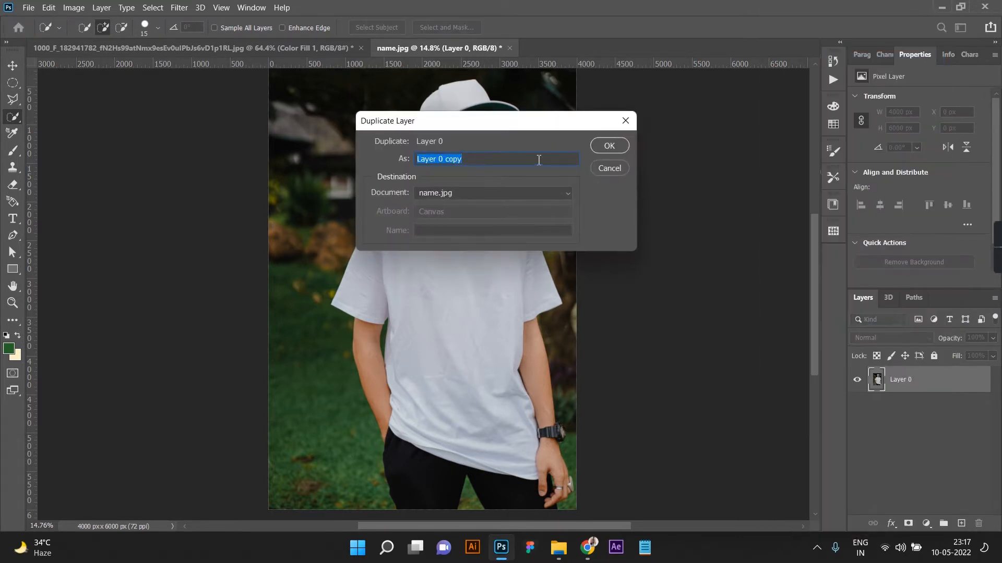
{"action": "type", "text": "2"}
{"action": "key", "text": "Return"}
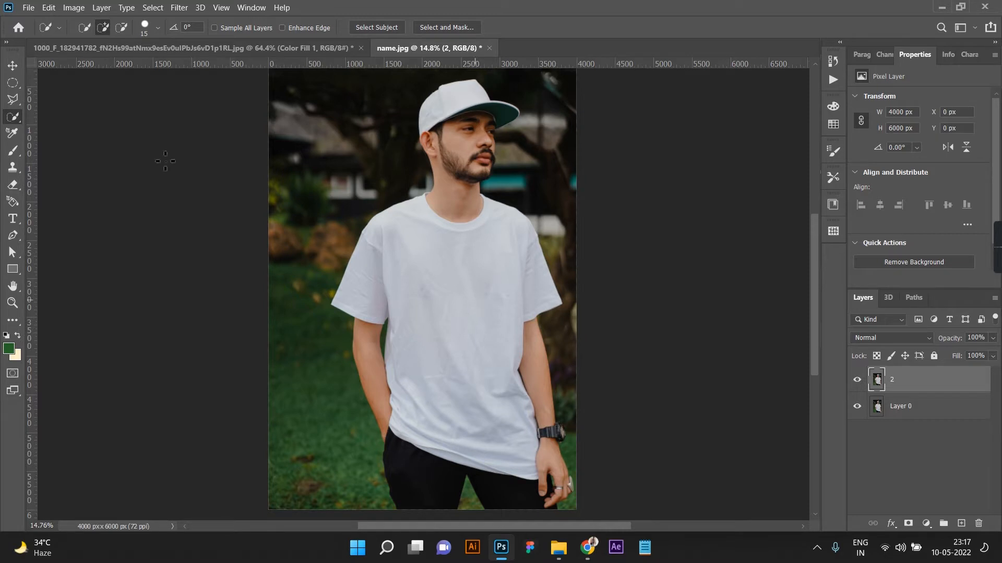
Step: Select the man's white T-shirt with the Quick Selection tool and touch up the selection edge at the collar
{"action": "right_click", "coordinate": [13, 117]}
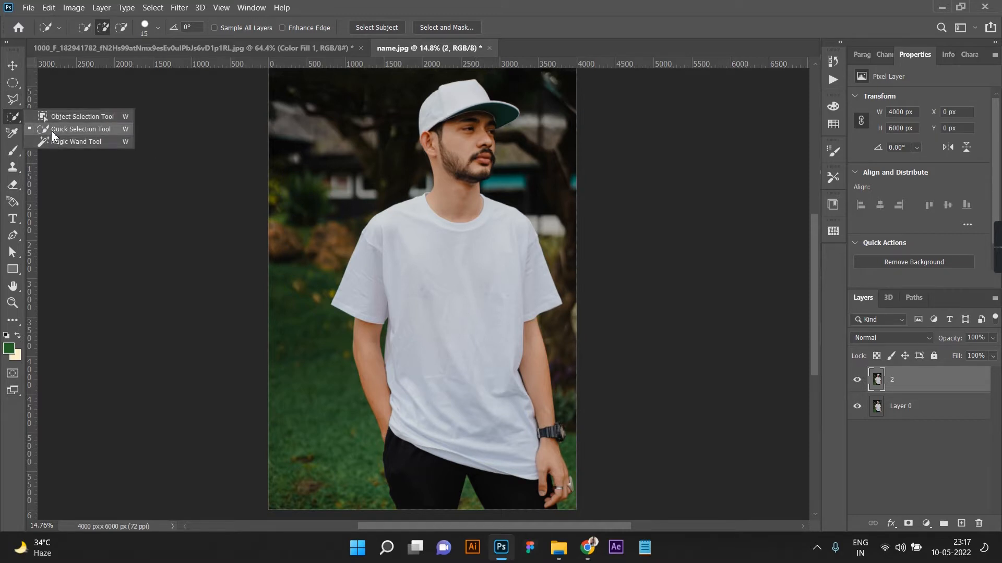
{"action": "left_click", "coordinate": [52, 129]}
{"action": "left_click_drag", "start_coordinate": [442, 336], "coordinate": [467, 308]}
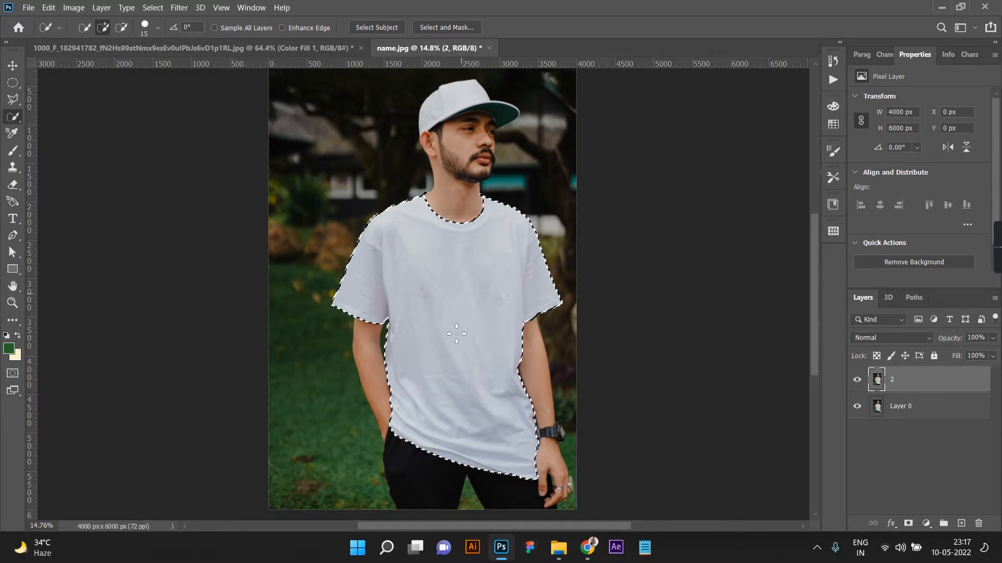
{"action": "scroll", "coordinate": [440, 187], "scroll_direction": "up", "scroll_amount": 10}
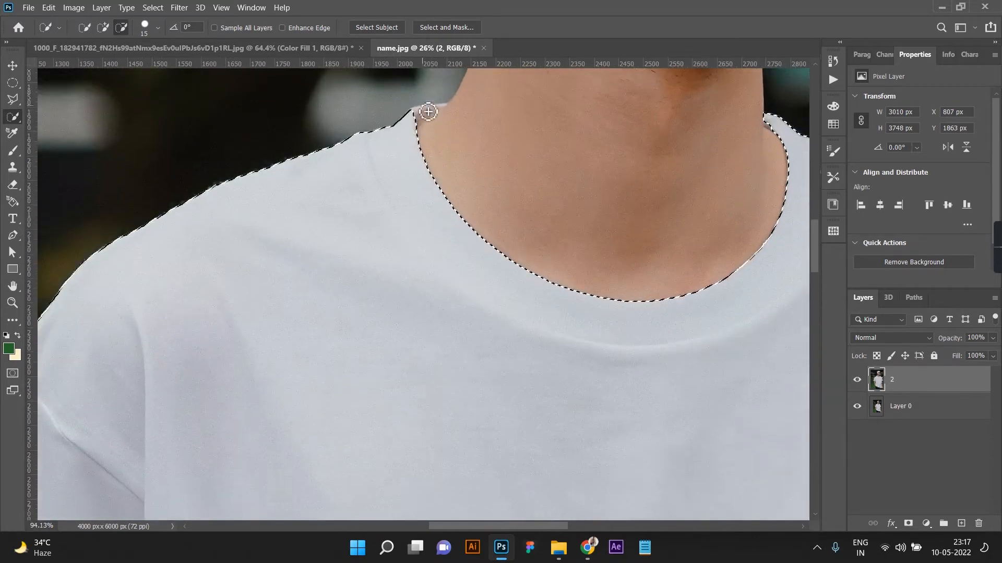
{"action": "left_click", "coordinate": [417, 124]}
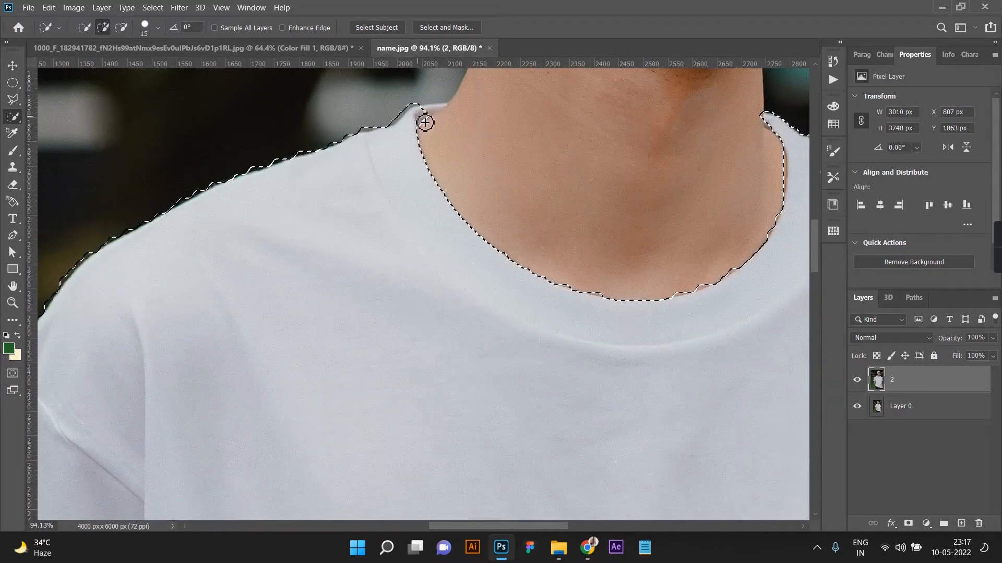
{"action": "scroll", "coordinate": [425, 121], "scroll_direction": "up", "scroll_amount": 3}
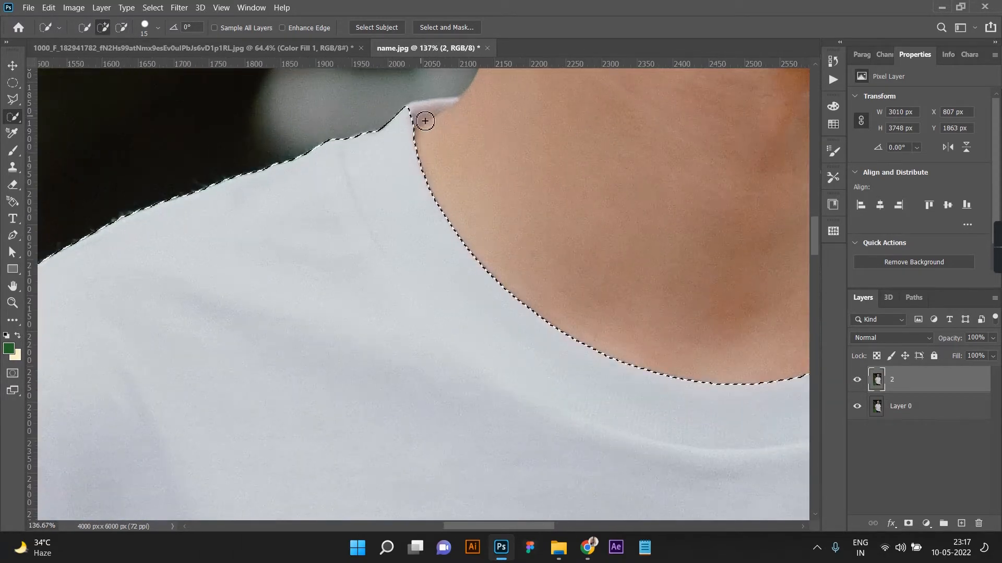
{"action": "key", "text": "p"}
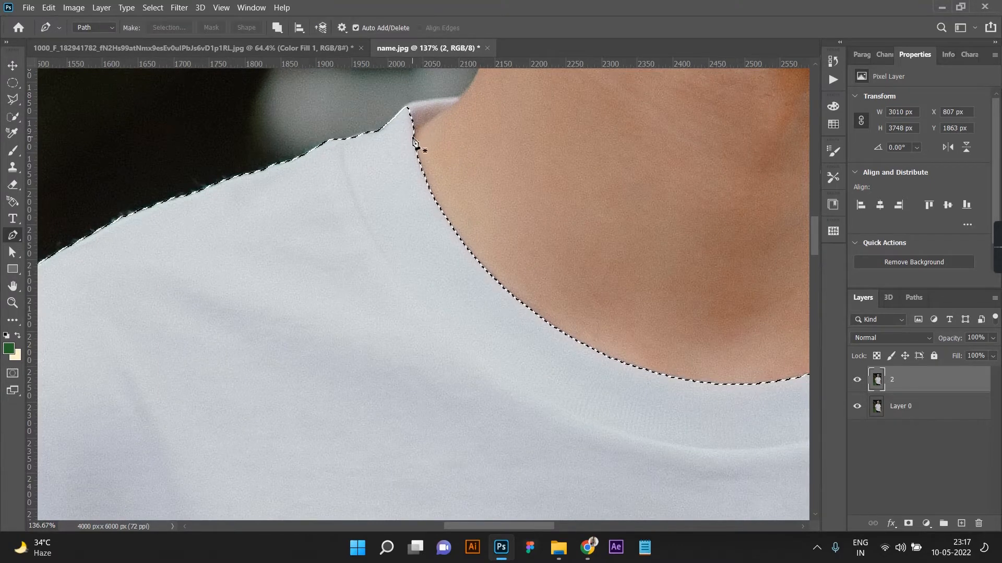
{"action": "left_click", "coordinate": [412, 131]}
{"action": "left_click", "coordinate": [461, 98]}
{"action": "left_click_drag", "start_coordinate": [400, 113], "coordinate": [390, 117]}
{"action": "left_click", "coordinate": [381, 169]}
{"action": "left_click", "coordinate": [376, 199]}
Step: Add a layer mask to layer 2 from the T-shirt selection and check the cutout by hiding and reshowing Layer 0
{"action": "scroll", "coordinate": [377, 201], "scroll_direction": "down", "scroll_amount": 5}
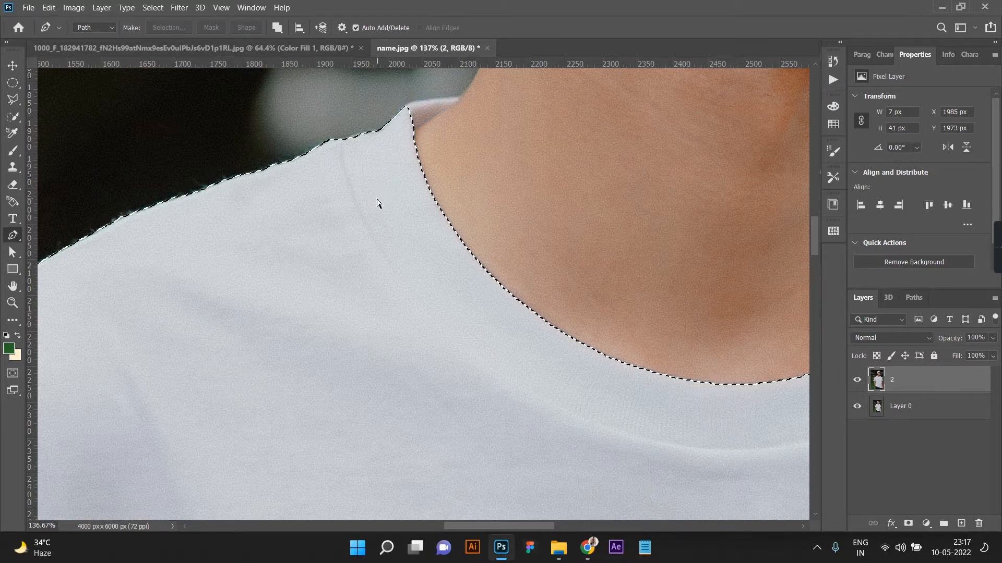
{"action": "scroll", "coordinate": [419, 214], "scroll_direction": "down", "scroll_amount": 6}
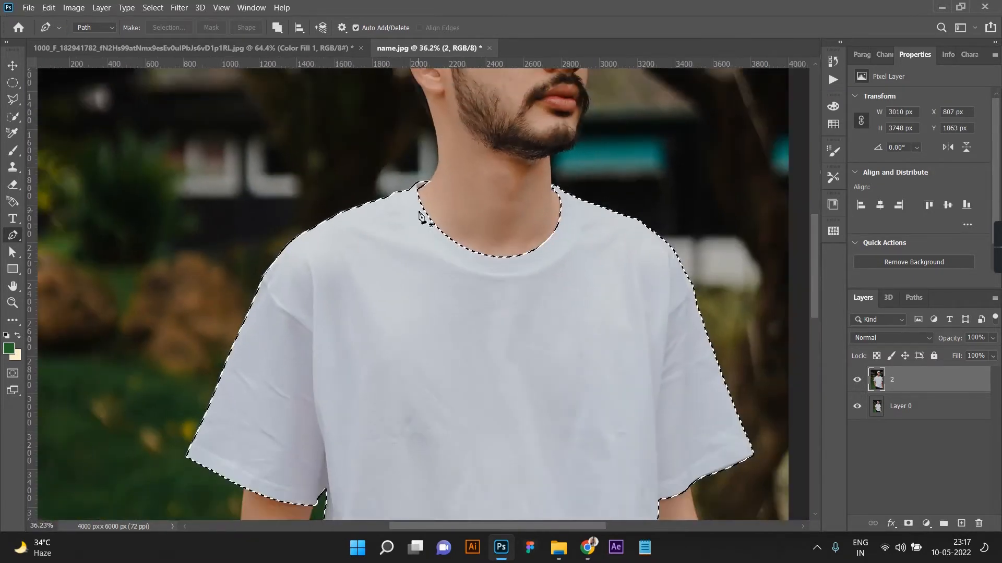
{"action": "scroll", "coordinate": [483, 308], "scroll_direction": "down", "scroll_amount": 2}
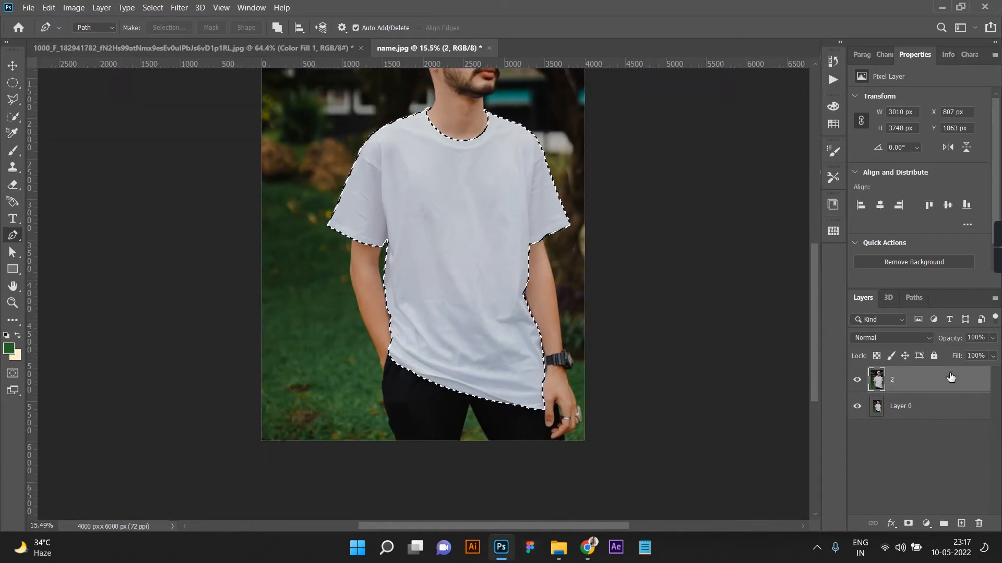
{"action": "left_click", "coordinate": [908, 523]}
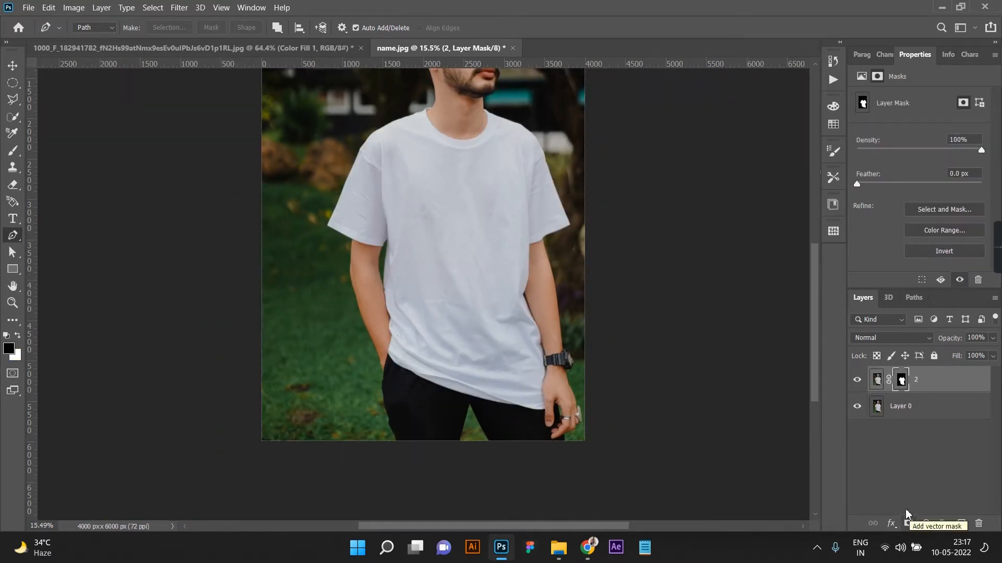
{"action": "left_click", "coordinate": [858, 408]}
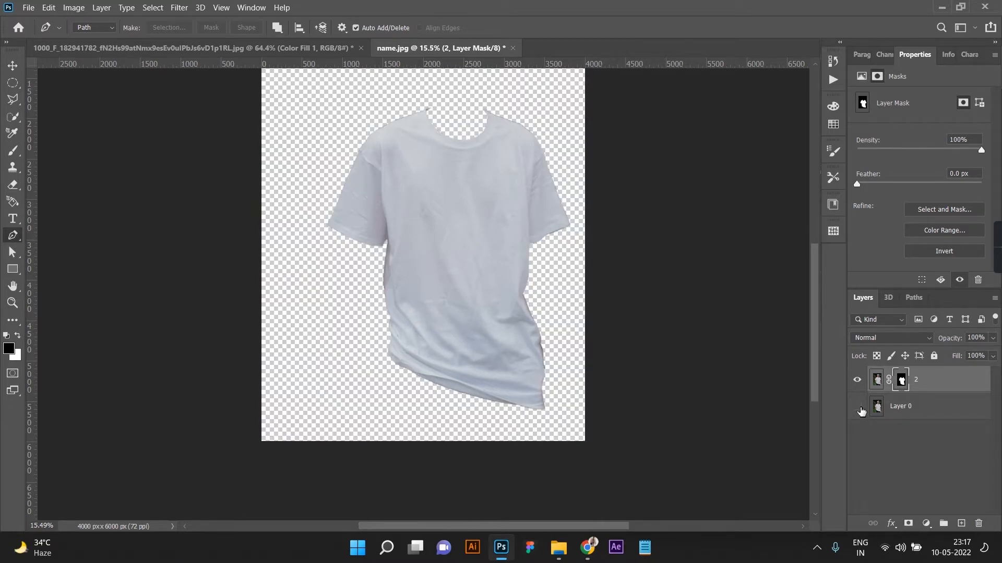
{"action": "left_click", "coordinate": [857, 407]}
Step: Add a Solid Color fill layer above layer 2 in bright orange ff8400
{"action": "key", "text": "ctrl+minus"}
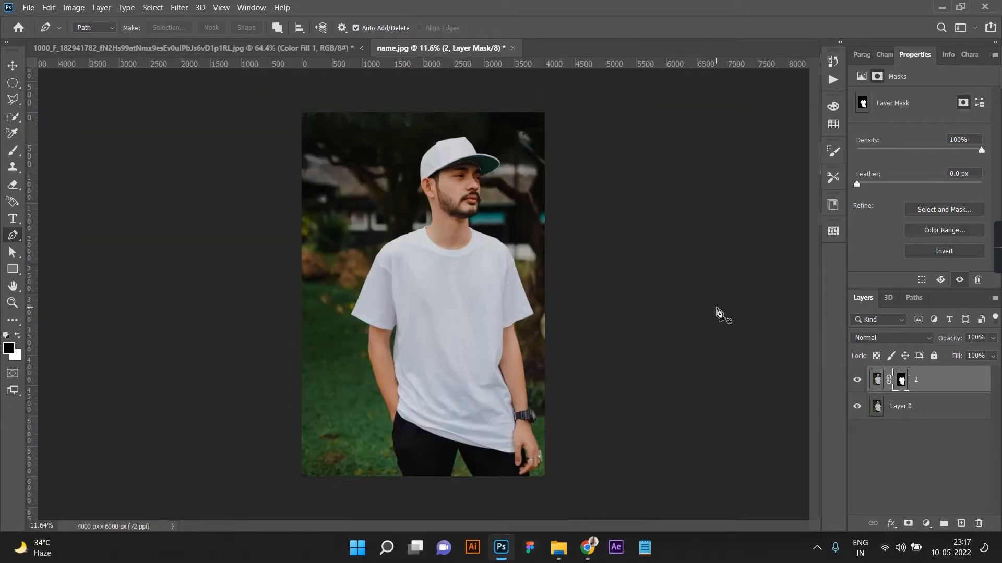
{"action": "scroll", "coordinate": [578, 427], "scroll_direction": "up", "scroll_amount": 2}
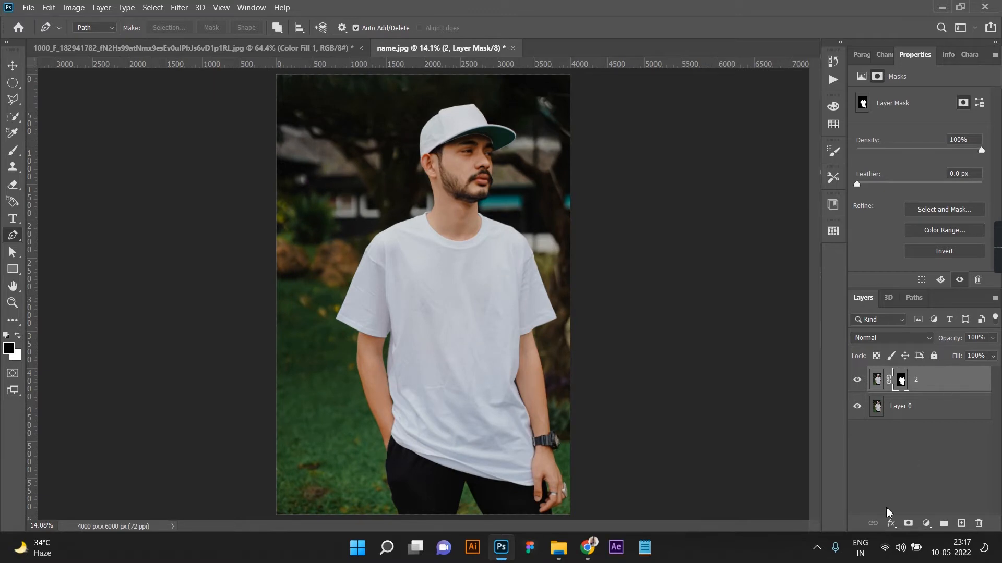
{"action": "left_click", "coordinate": [926, 524]}
{"action": "left_click", "coordinate": [934, 298]}
{"action": "left_click_drag", "start_coordinate": [826, 379], "coordinate": [831, 386]}
{"action": "left_click_drag", "start_coordinate": [786, 264], "coordinate": [823, 239]}
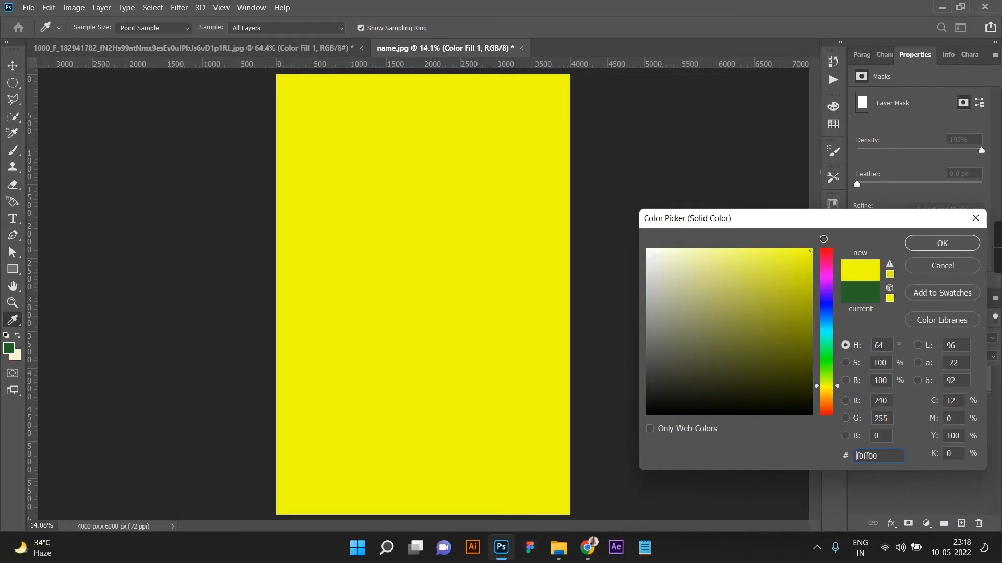
{"action": "left_click_drag", "start_coordinate": [822, 384], "coordinate": [827, 406]}
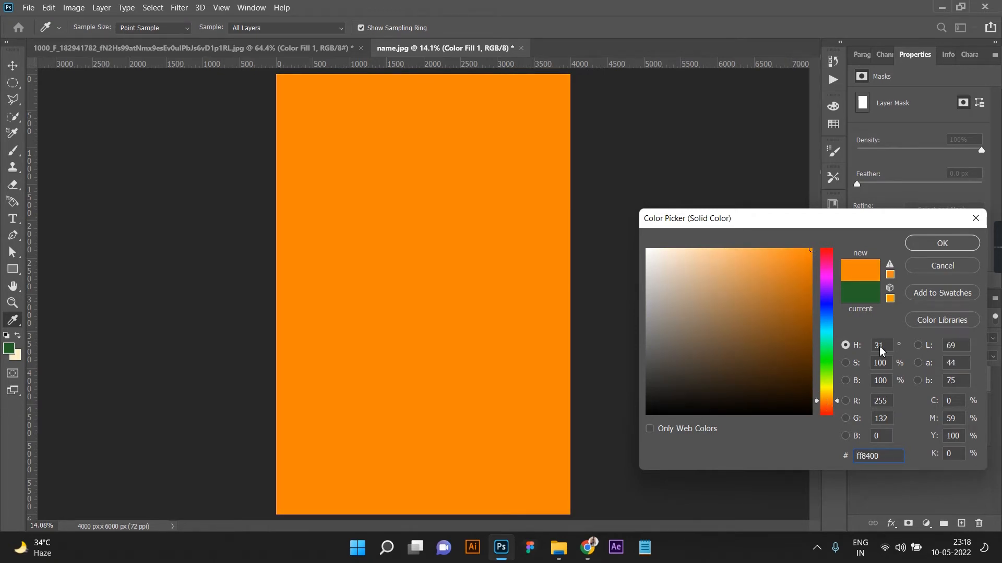
{"action": "left_click", "coordinate": [941, 245]}
{"action": "key", "text": "p"}
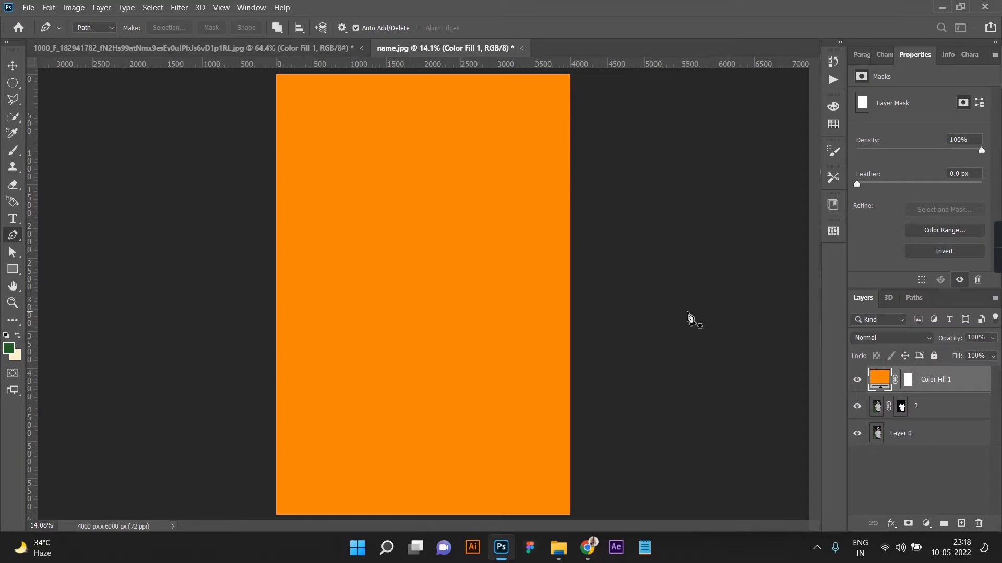
Step: Clip the orange fill layer to the T-shirt on layer 2 and set its blend mode to Multiply
{"action": "left_click", "coordinate": [890, 338]}
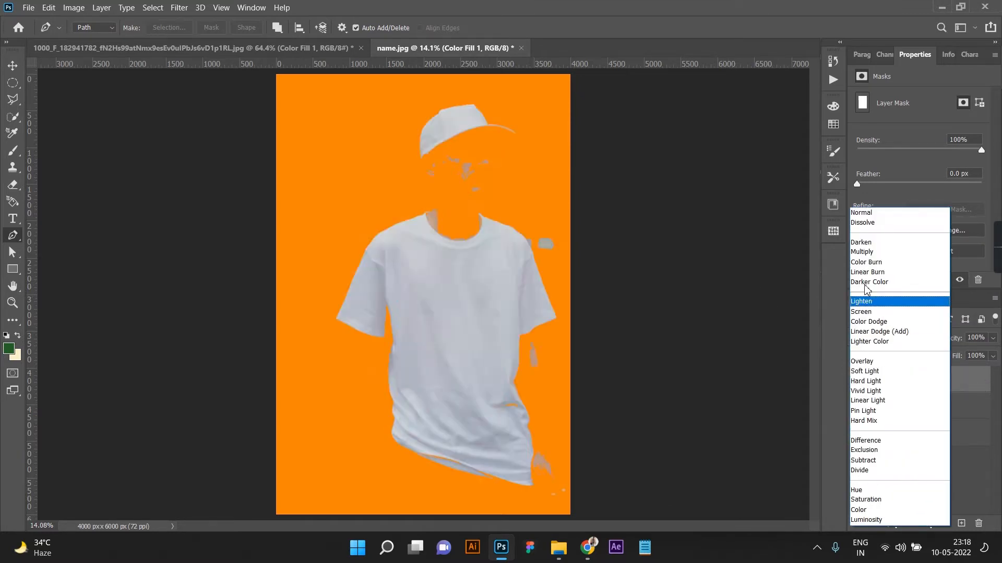
{"action": "left_click", "coordinate": [775, 282]}
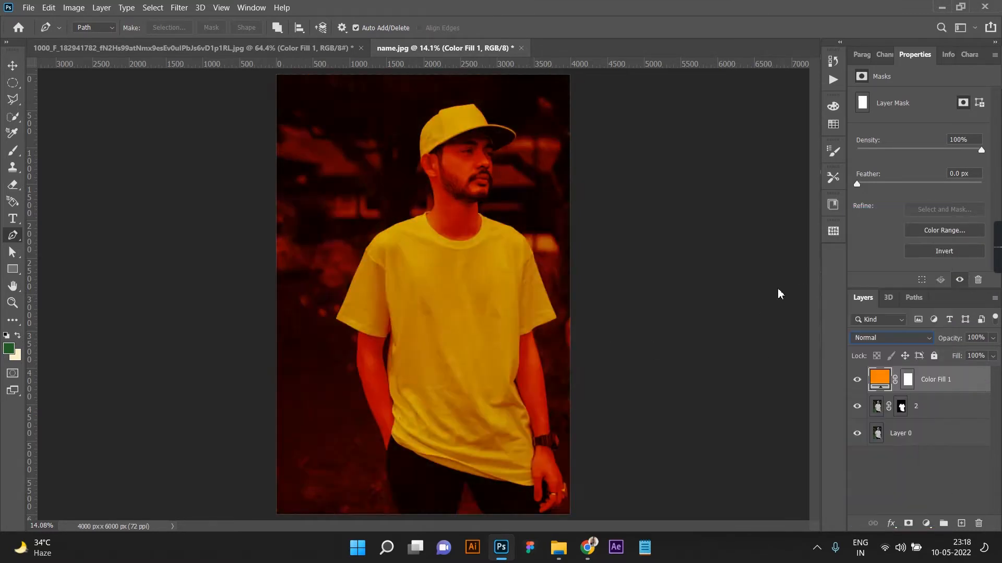
{"action": "left_click", "coordinate": [933, 392], "text": "alt"}
{"action": "left_click", "coordinate": [890, 338]}
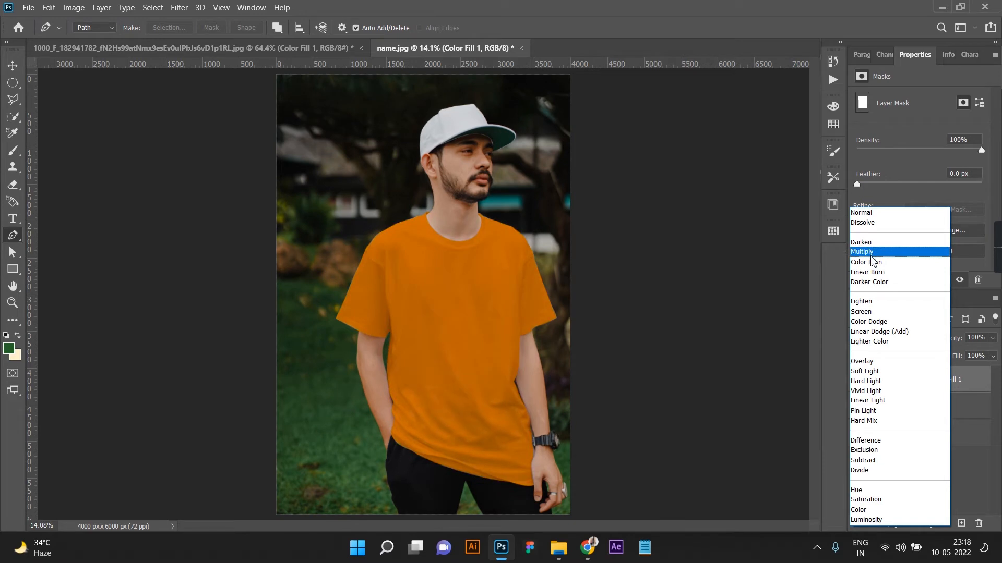
{"action": "left_click", "coordinate": [872, 255]}
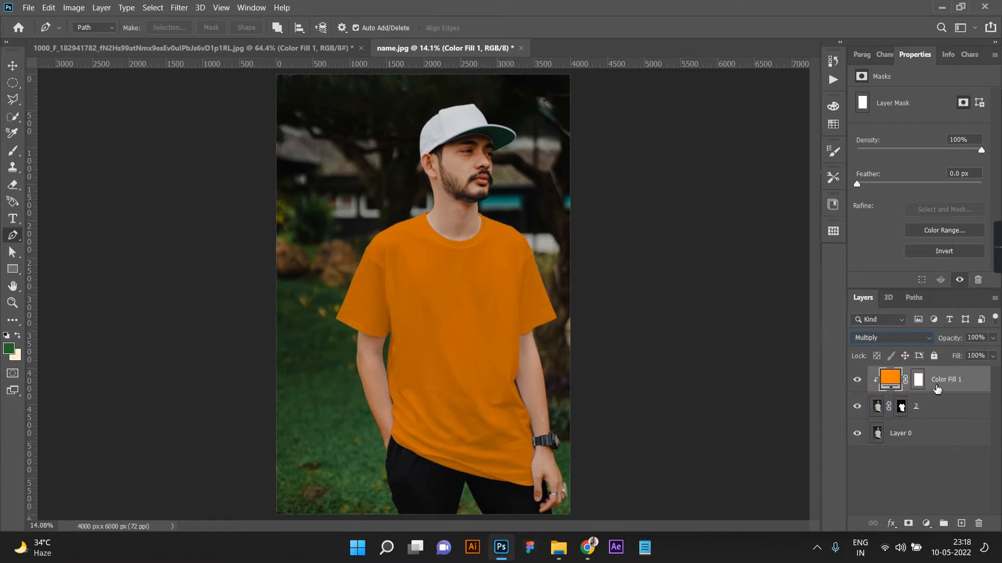
Step: Rename the orange fill layer as dark Shade and switch to the Move tool
{"action": "double_click", "coordinate": [948, 381]}
{"action": "type", "text": "dark Shade"}
{"action": "key", "text": "Return"}
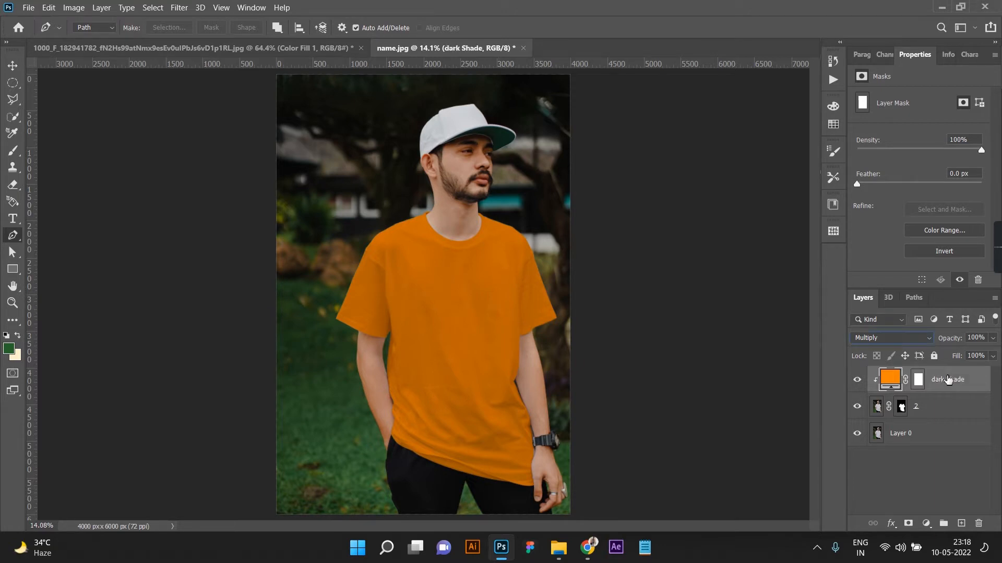
{"action": "left_click", "coordinate": [20, 66]}
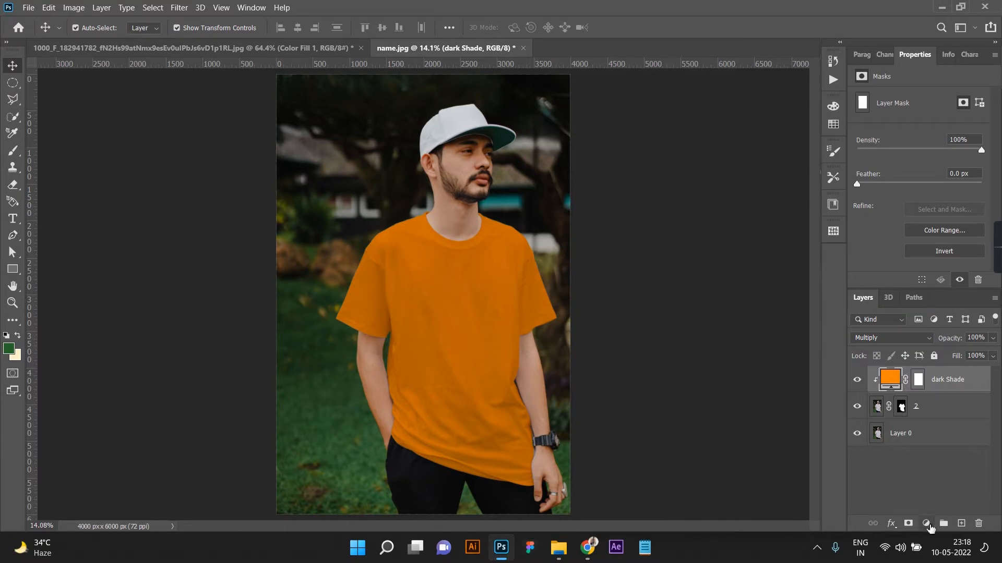
Step: Add a second Solid Color fill layer above dark Shade in golden yellow
{"action": "left_click", "coordinate": [926, 523]}
{"action": "left_click", "coordinate": [908, 298]}
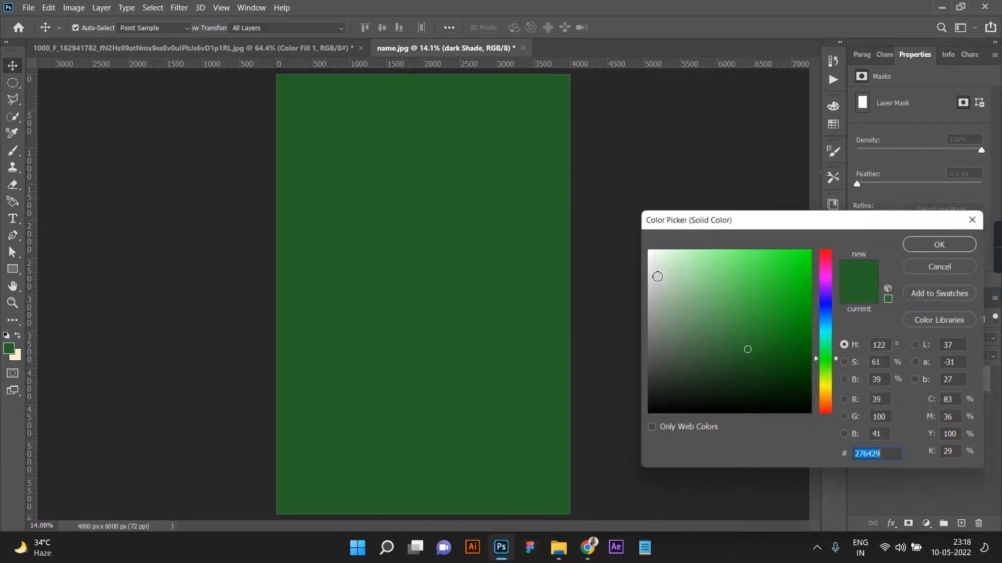
{"action": "left_click_drag", "start_coordinate": [825, 381], "coordinate": [825, 395]}
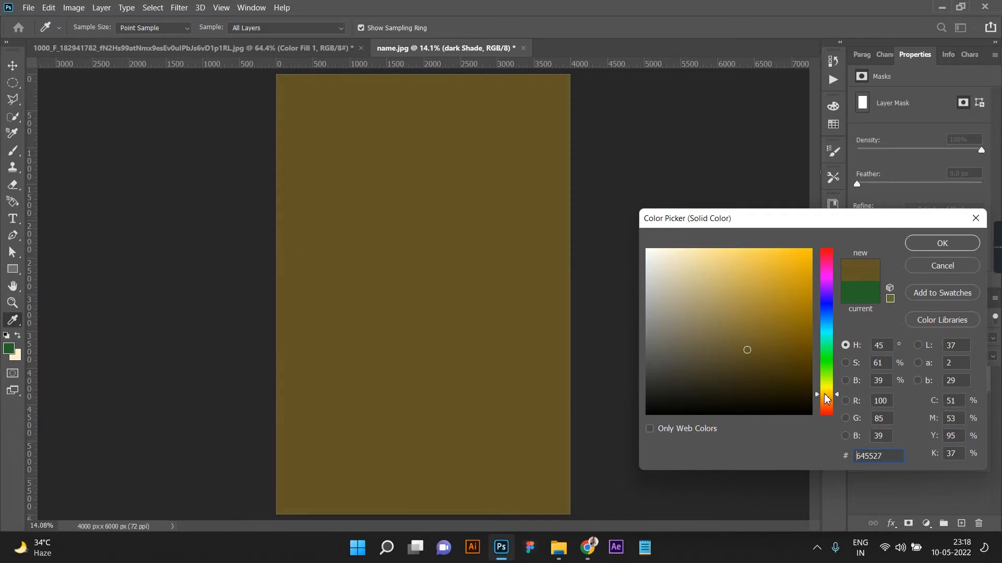
{"action": "mouse_move", "coordinate": [791, 332]}
{"action": "left_mouse_down"}
{"action": "mouse_move", "coordinate": [796, 309]}
{"action": "mouse_move", "coordinate": [783, 279]}
{"action": "left_mouse_up"}
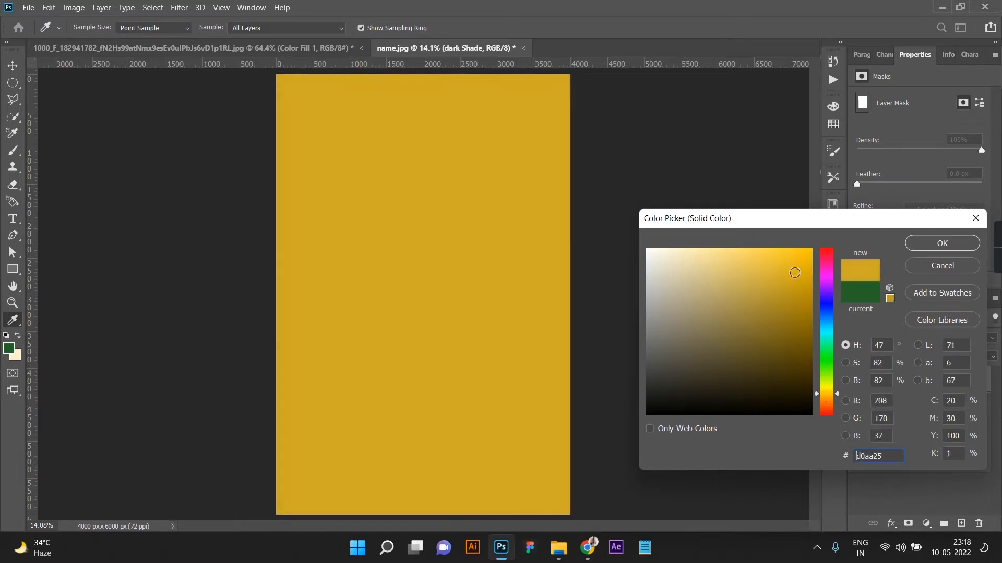
{"action": "left_click", "coordinate": [934, 244]}
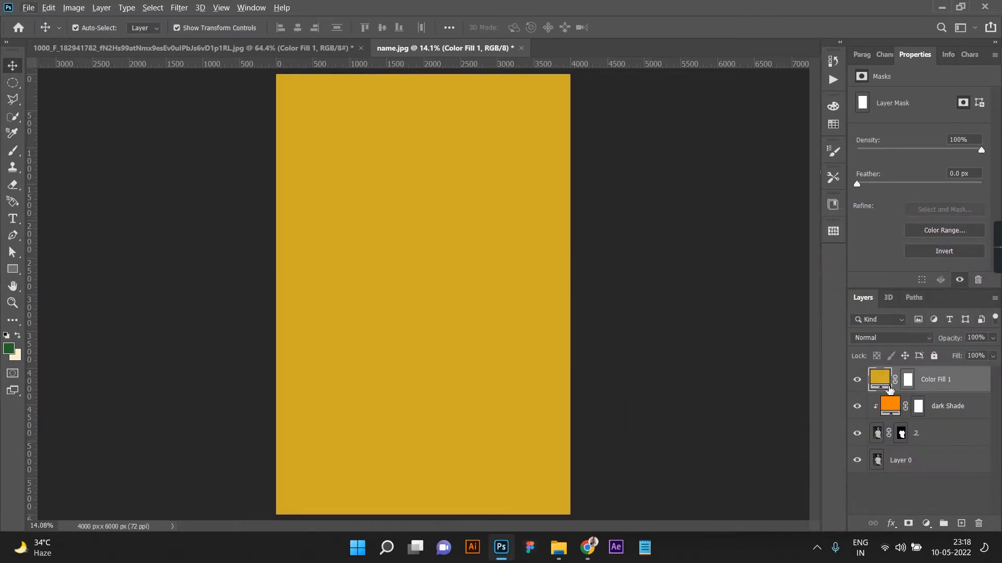
Step: Recolour the new golden fill layer to a bright light orange
{"action": "double_click", "coordinate": [884, 384]}
{"action": "mouse_move", "coordinate": [782, 279]}
{"action": "left_mouse_down"}
{"action": "mouse_move", "coordinate": [796, 282]}
{"action": "mouse_move", "coordinate": [808, 265]}
{"action": "left_mouse_up"}
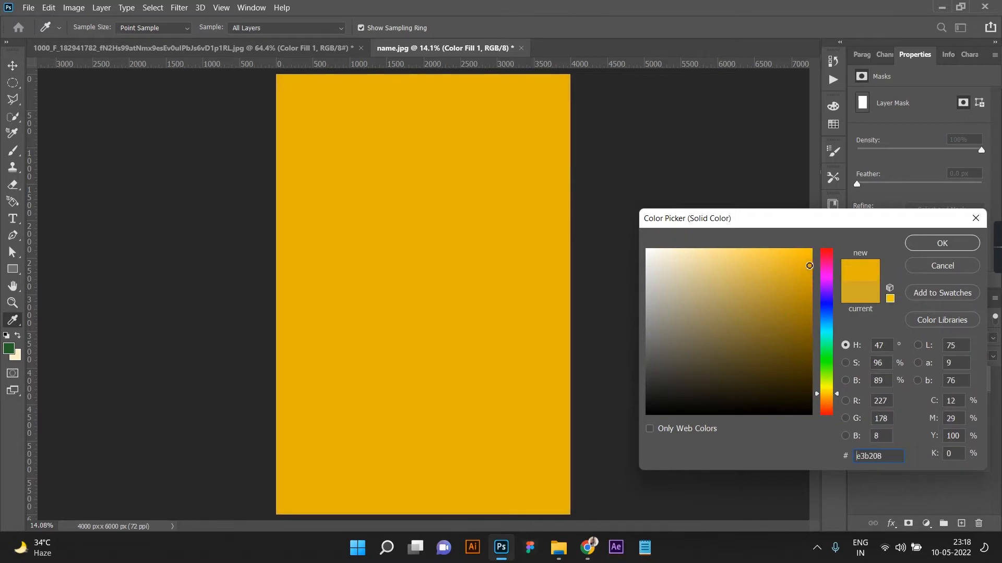
{"action": "left_click_drag", "start_coordinate": [827, 396], "coordinate": [829, 399]}
{"action": "left_click", "coordinate": [798, 250]}
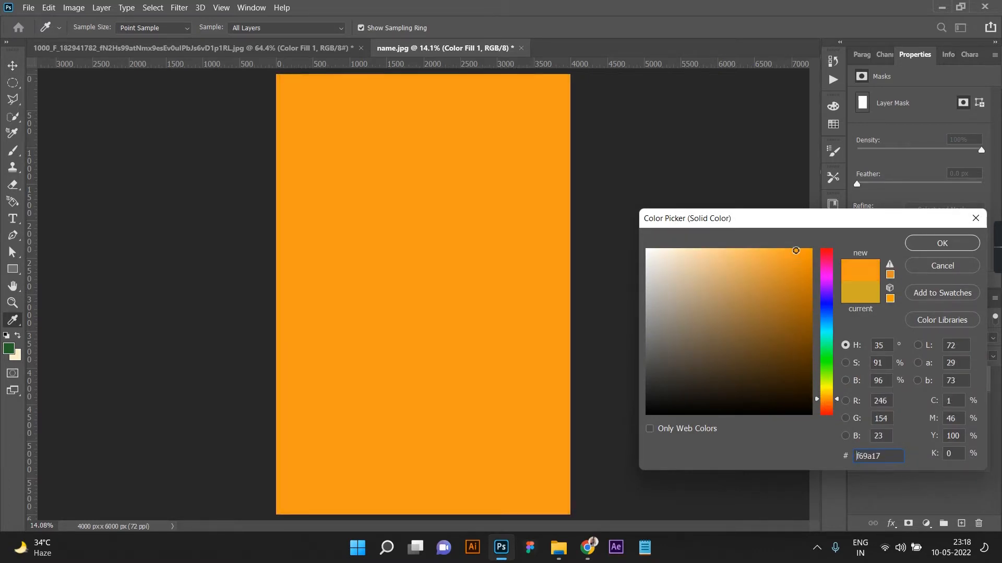
{"action": "left_click", "coordinate": [924, 244]}
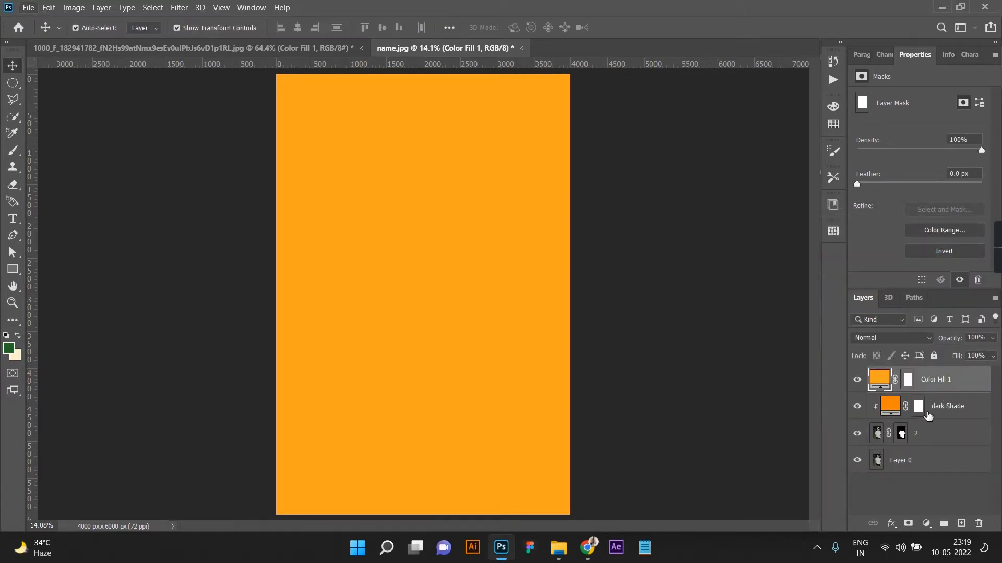
Step: Clip the light orange fill layer to the T-shirt, keeping its blend mode at Normal
{"action": "left_click", "coordinate": [930, 395], "text": "alt"}
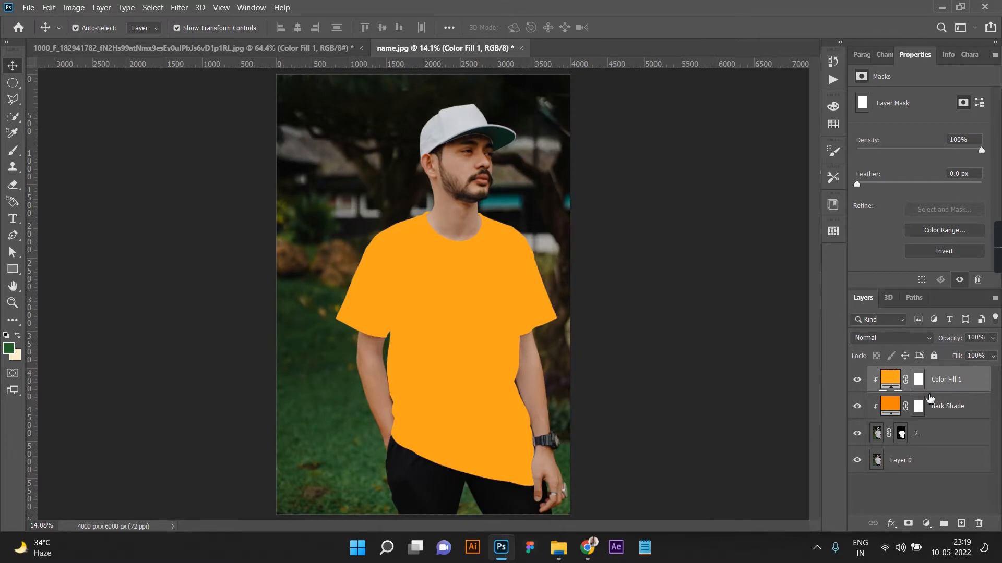
{"action": "left_click", "coordinate": [905, 339]}
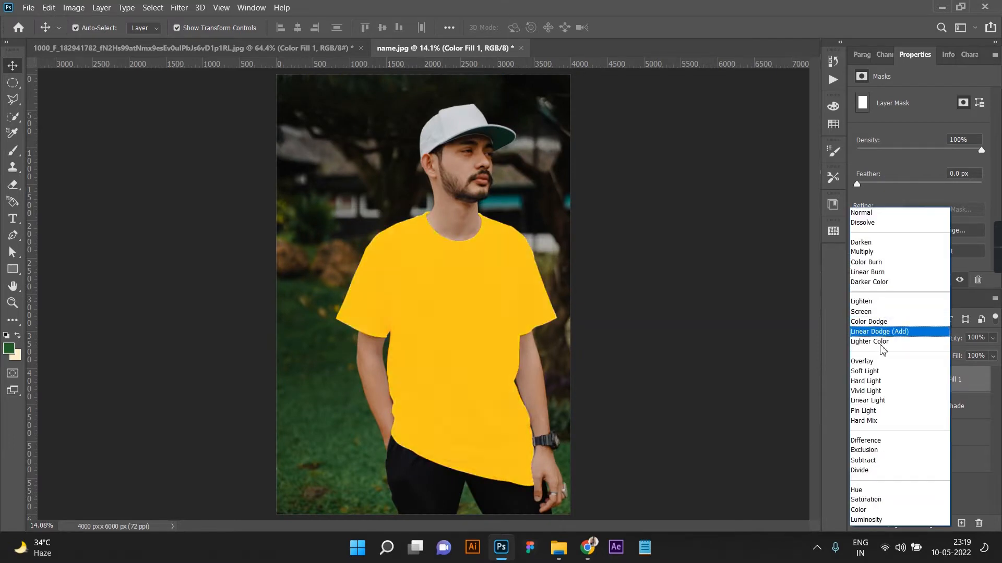
{"action": "left_click", "coordinate": [836, 348]}
Step: Split the light orange layer's Blend If underlying shadow slider to 68 / 213 and compare the shirt with the layer hidden and shown
{"action": "right_click", "coordinate": [946, 384]}
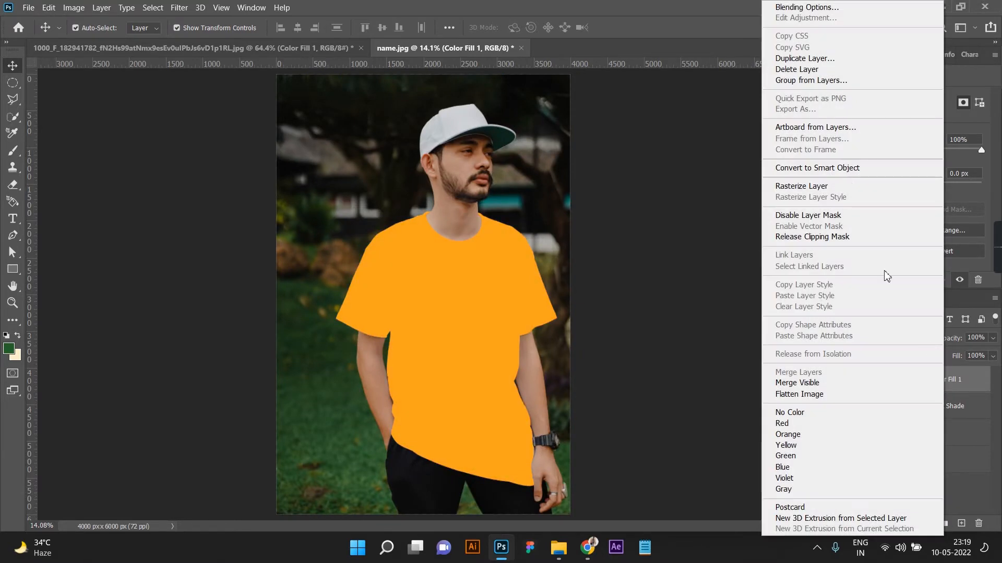
{"action": "left_click", "coordinate": [808, 7]}
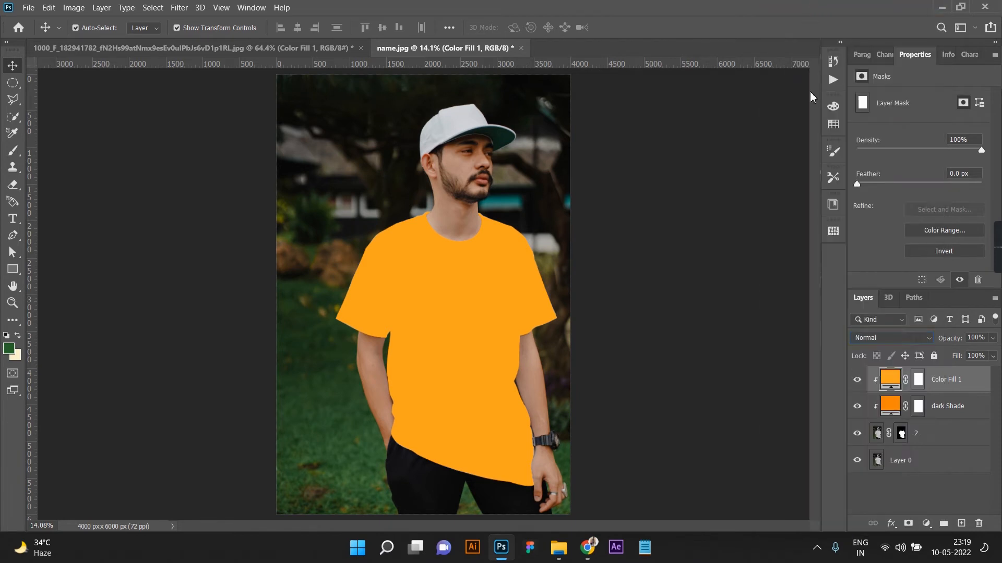
{"action": "key", "text": "alt"}
{"action": "left_click_drag", "start_coordinate": [613, 308], "coordinate": [746, 308]}
{"action": "left_click_drag", "start_coordinate": [611, 305], "coordinate": [652, 307]}
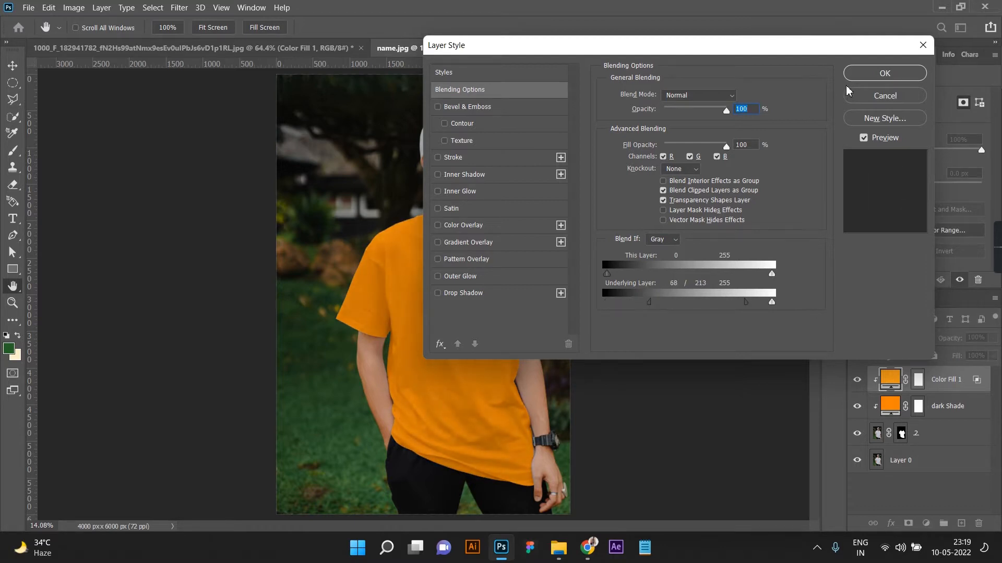
{"action": "left_click", "coordinate": [856, 74]}
{"action": "left_click", "coordinate": [857, 380]}
{"action": "left_click", "coordinate": [857, 381]}
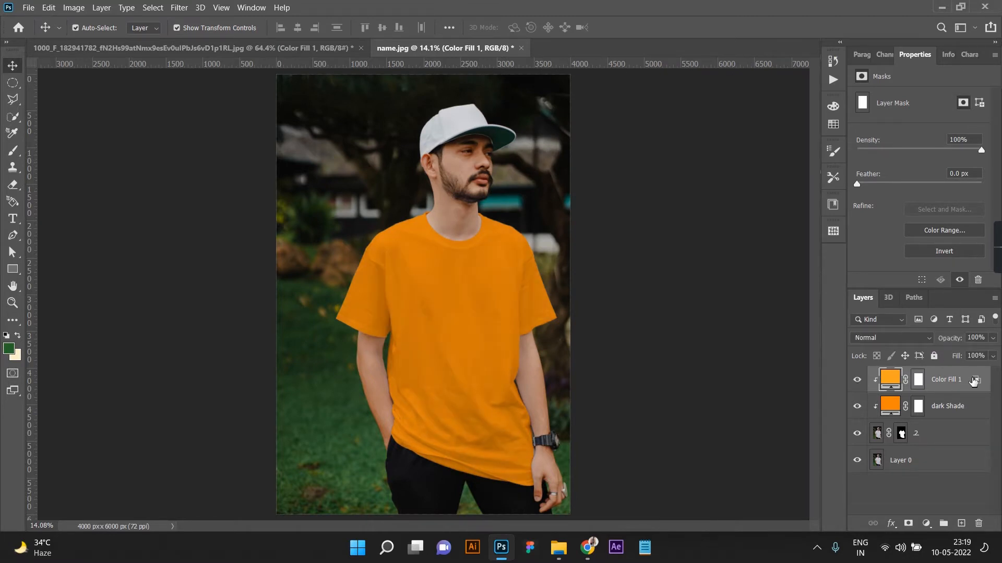
Step: Try the Multiply blend mode on the light orange fill layer and toggle its visibility to compare the shading
{"action": "left_click", "coordinate": [892, 338]}
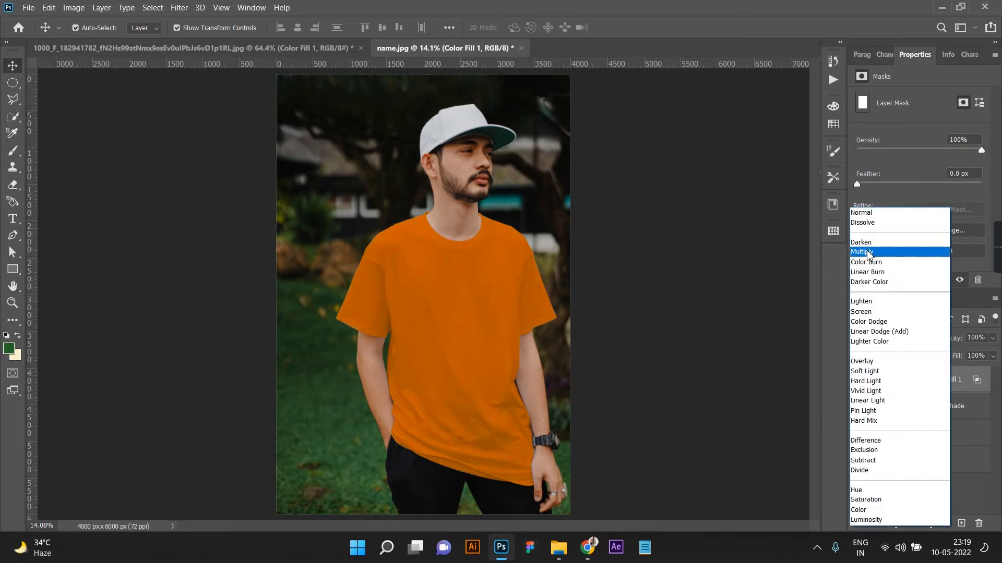
{"action": "left_click", "coordinate": [868, 253]}
{"action": "left_click", "coordinate": [857, 380]}
{"action": "left_click", "coordinate": [857, 380]}
{"action": "left_click", "coordinate": [857, 380]}
{"action": "left_click", "coordinate": [857, 380]}
{"action": "left_click", "coordinate": [857, 380]}
{"action": "left_click", "coordinate": [857, 380]}
{"action": "left_click", "coordinate": [857, 381]}
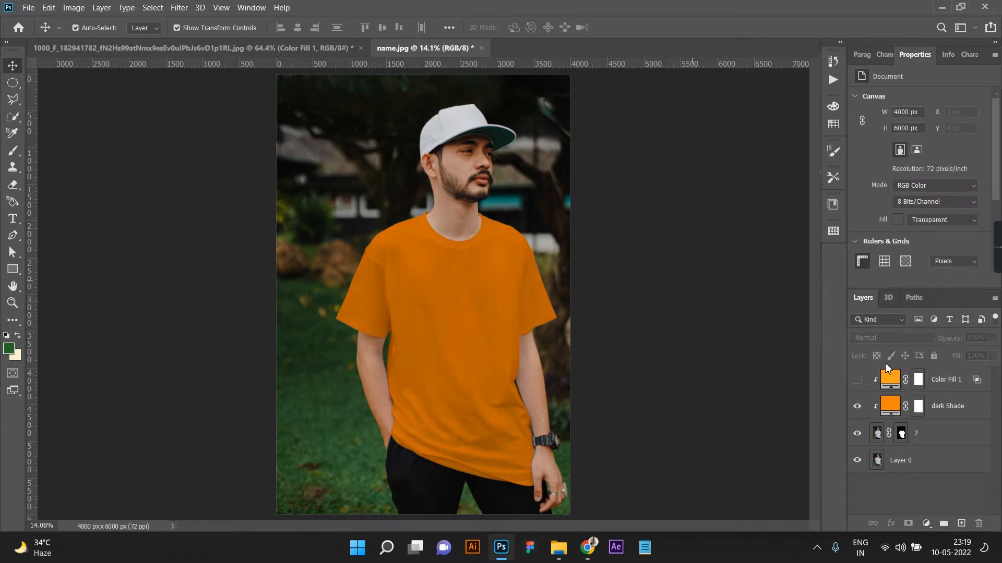
Step: Return the light orange fill layer's blend mode to Normal and deselect the layer
{"action": "left_click", "coordinate": [910, 385]}
{"action": "left_click", "coordinate": [866, 338]}
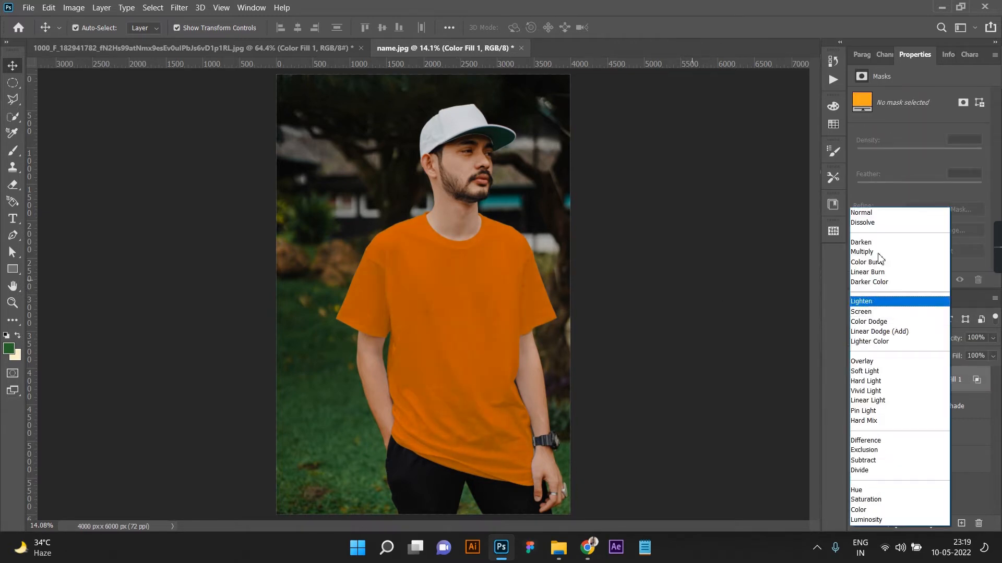
{"action": "left_click", "coordinate": [861, 212]}
{"action": "left_click", "coordinate": [652, 316]}
Step: Add a Pattern fill layer with the white leaf pattern at 141% scale on top of the stack and rasterize it
{"action": "scroll", "coordinate": [616, 379], "scroll_direction": "down", "scroll_amount": 3}
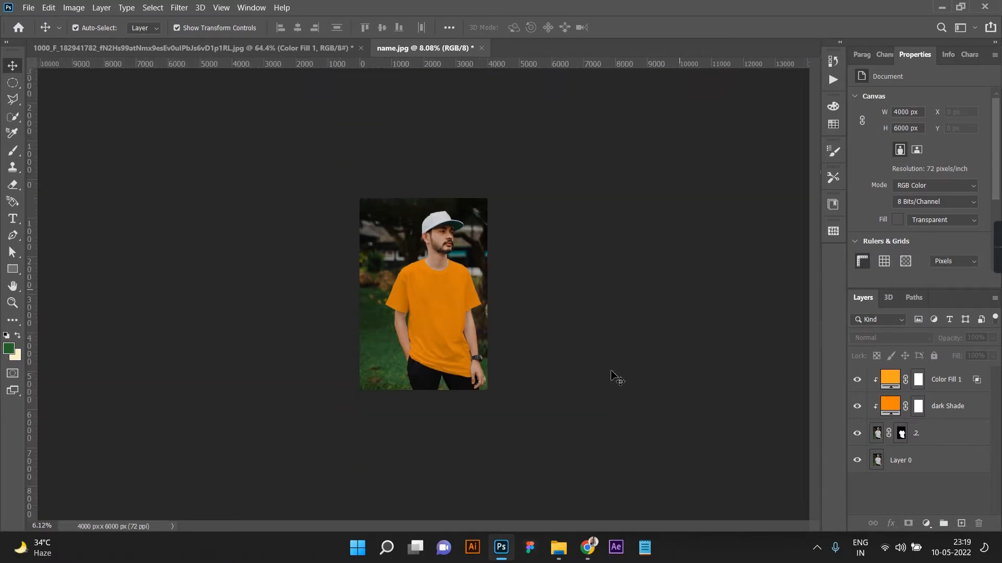
{"action": "scroll", "coordinate": [451, 401], "scroll_direction": "up", "scroll_amount": 3}
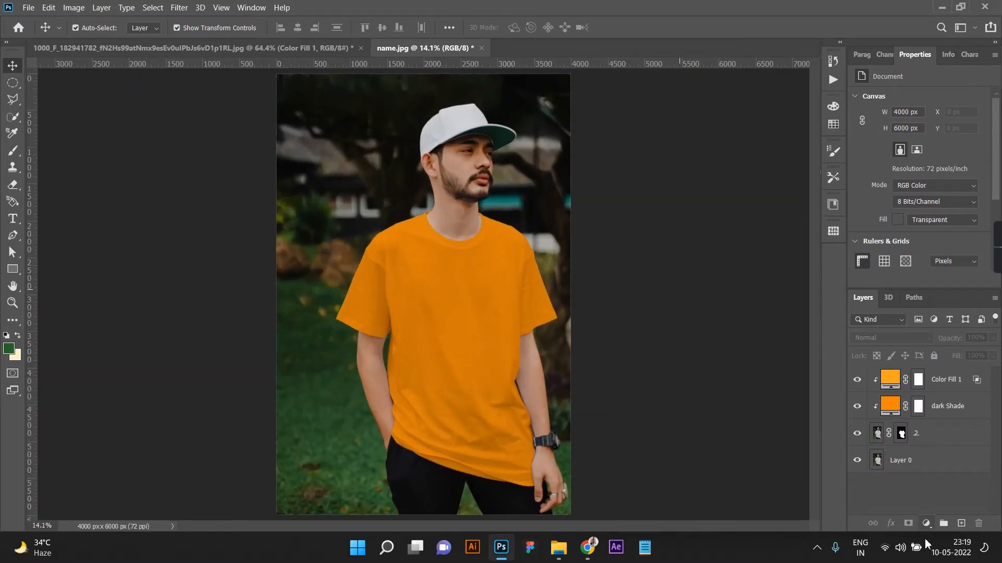
{"action": "left_click", "coordinate": [926, 524]}
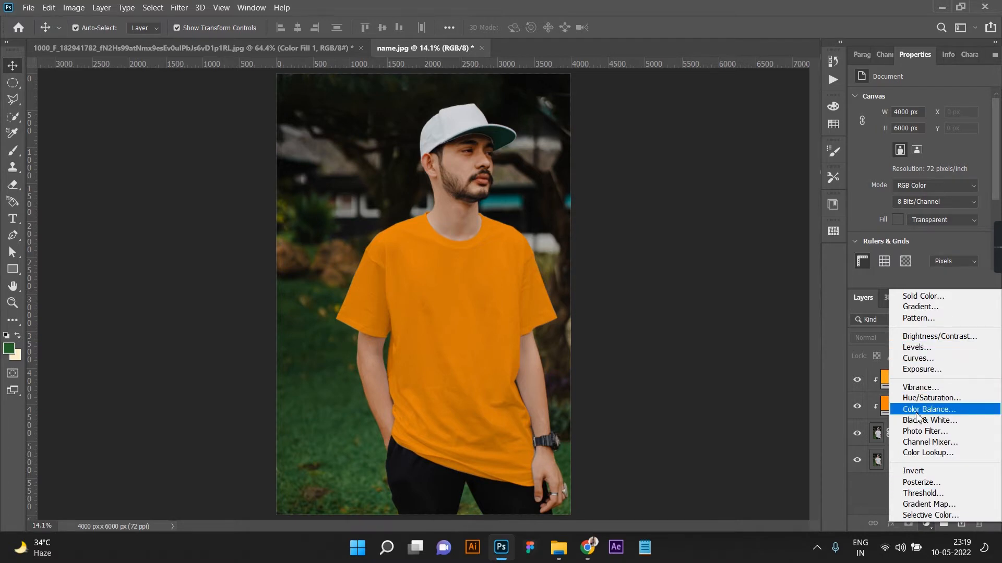
{"action": "left_click", "coordinate": [929, 319]}
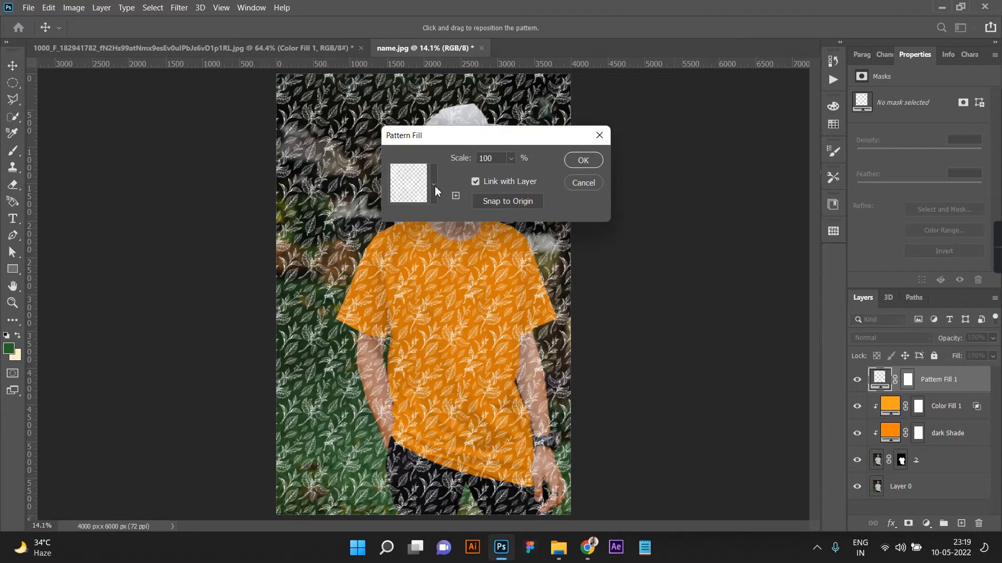
{"action": "scroll", "coordinate": [497, 162], "scroll_direction": "up", "scroll_amount": 20}
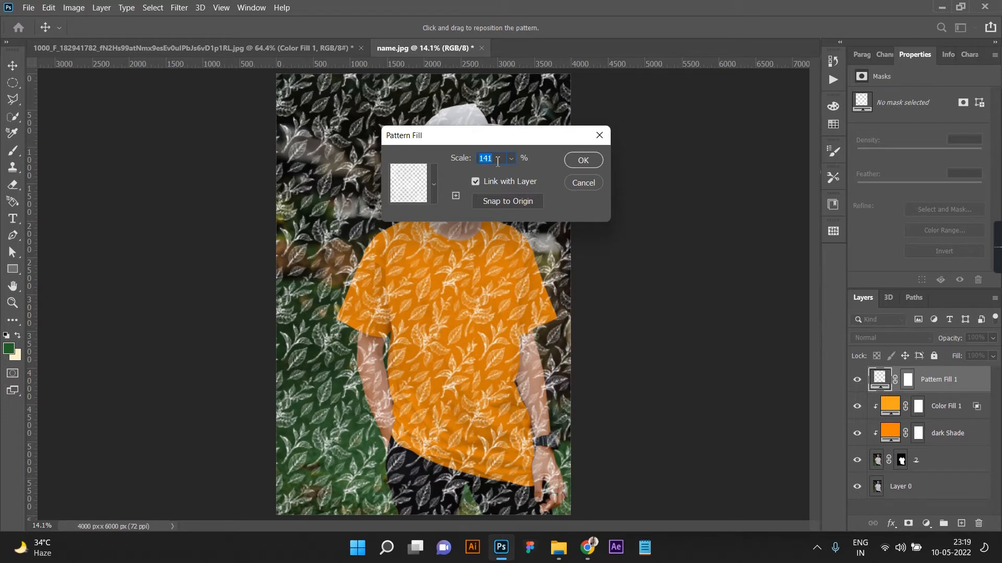
{"action": "left_click", "coordinate": [583, 160]}
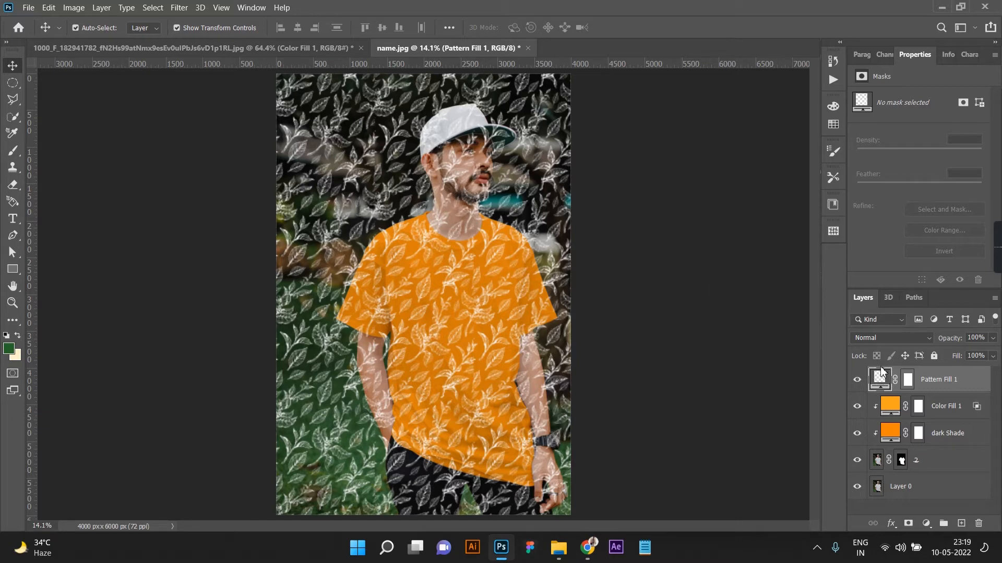
{"action": "right_click", "coordinate": [928, 381]}
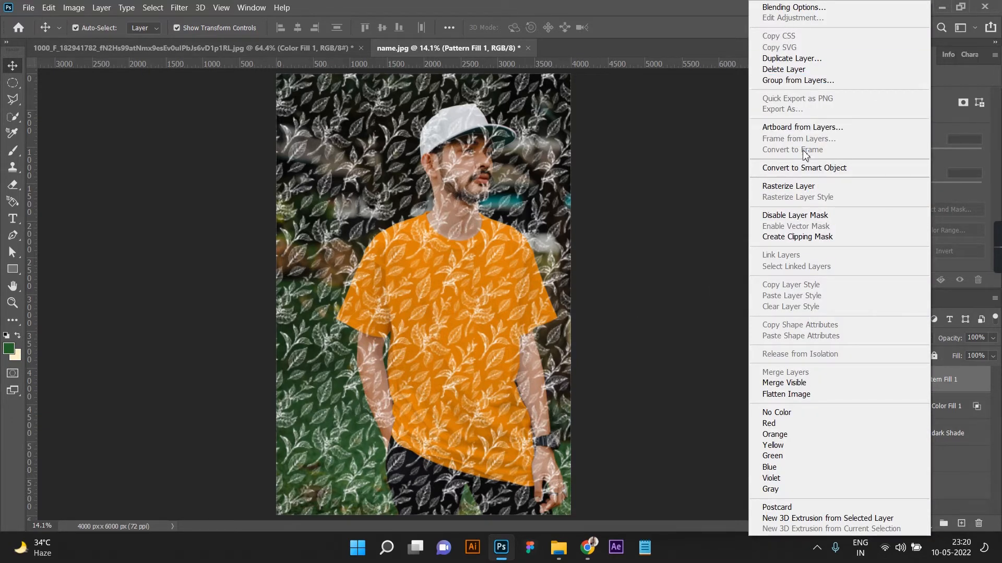
{"action": "left_click", "coordinate": [791, 187]}
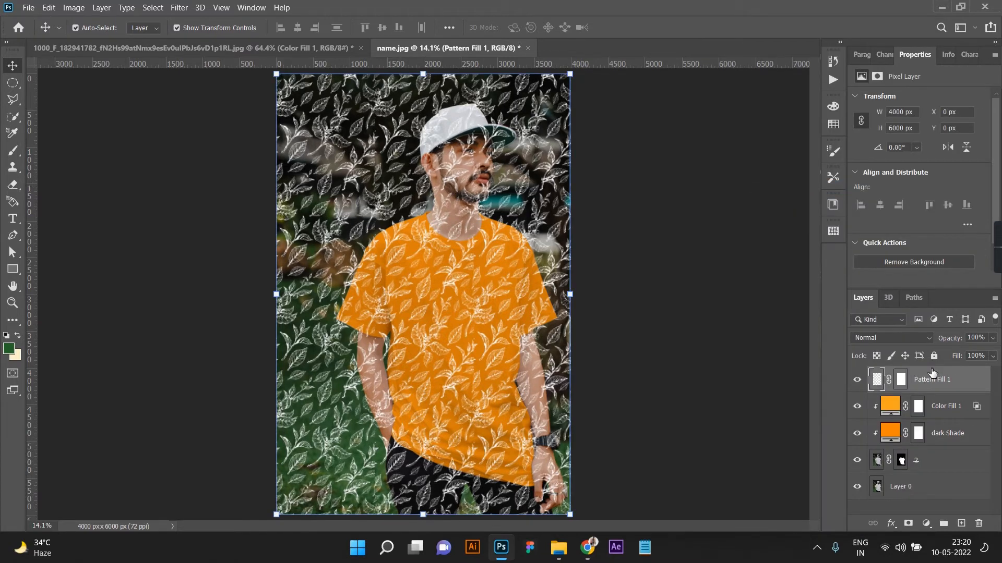
Step: Copy a rectangular area of about 3450 × 4486 px around the shirt from the pattern to its own layer and delete the original pattern layer
{"action": "left_click_drag", "start_coordinate": [12, 83], "coordinate": [54, 83]}
{"action": "left_click_drag", "start_coordinate": [333, 202], "coordinate": [574, 521]}
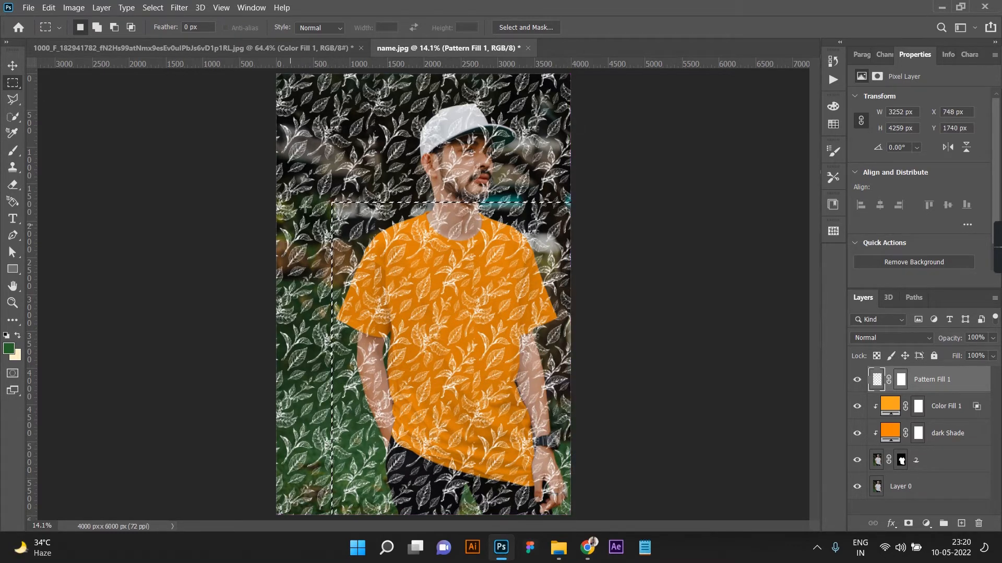
{"action": "left_click_drag", "start_coordinate": [317, 183], "coordinate": [620, 511]}
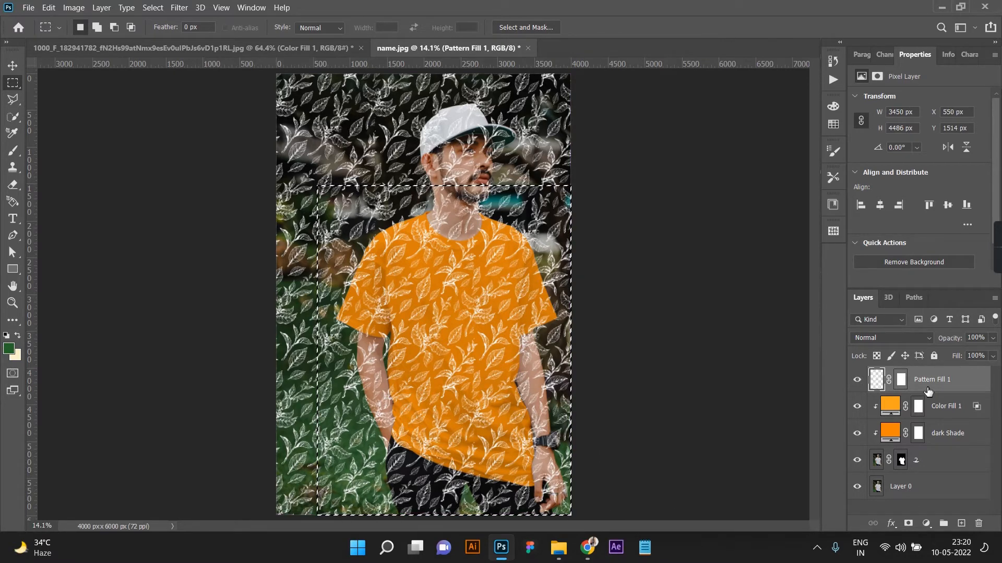
{"action": "key", "text": "ctrl+j"}
{"action": "left_click_drag", "start_coordinate": [931, 419], "coordinate": [980, 524]}
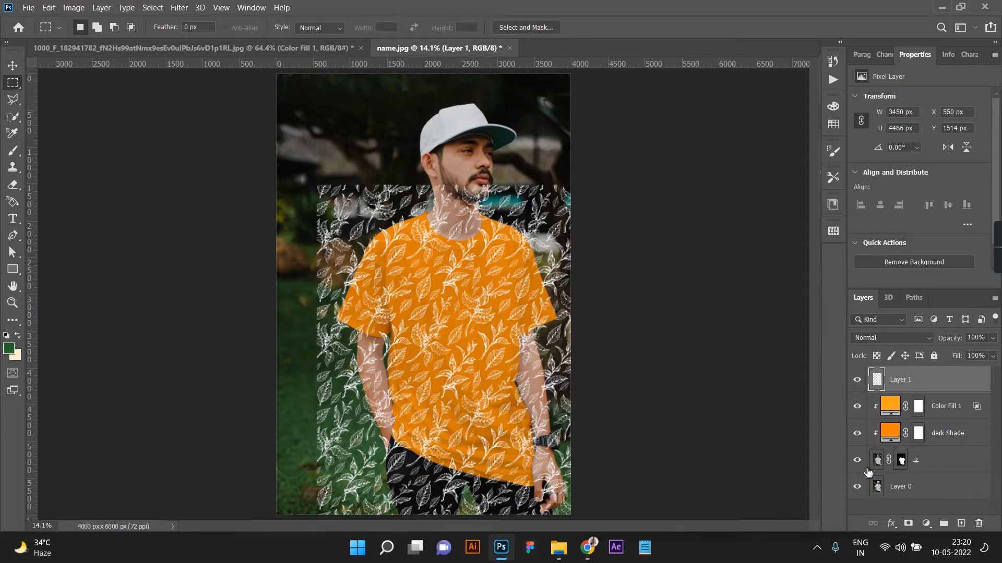
Step: Clip the cropped leaf pattern layer to the shirt and group the shirt layers beneath it
{"action": "left_click", "coordinate": [13, 66]}
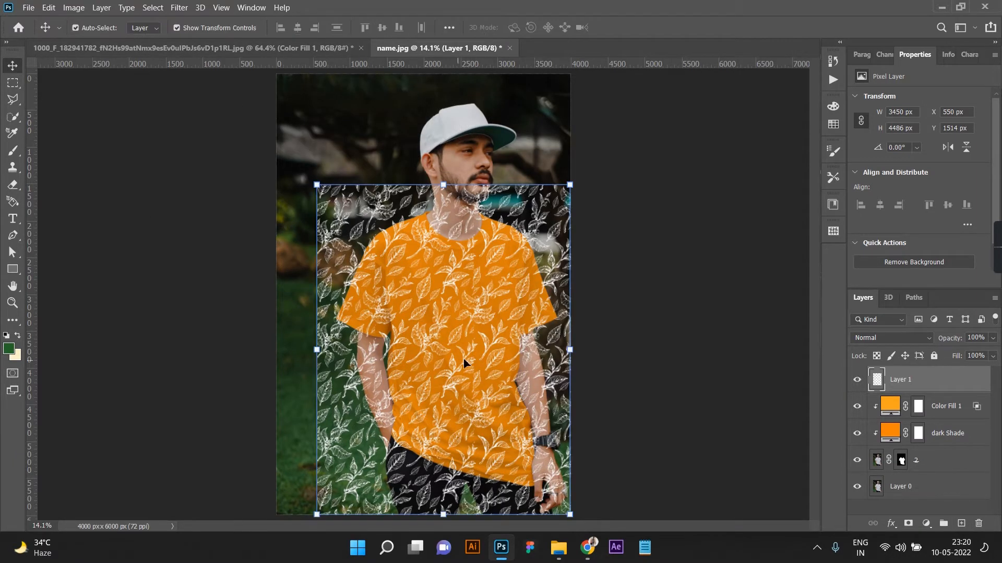
{"action": "left_click", "coordinate": [935, 392], "text": "alt"}
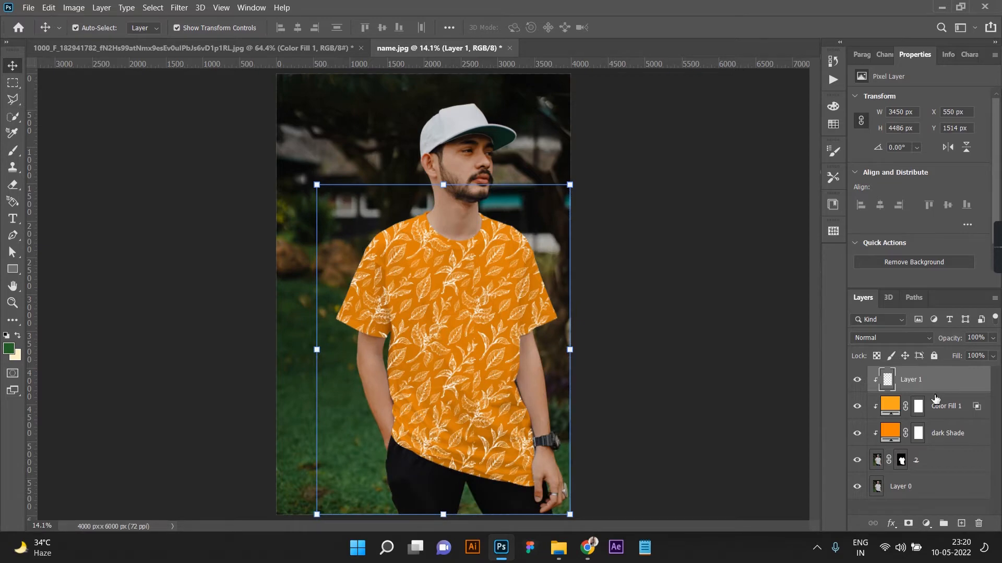
{"action": "left_click", "coordinate": [715, 369]}
{"action": "scroll", "coordinate": [422, 327], "scroll_direction": "up", "scroll_amount": 6}
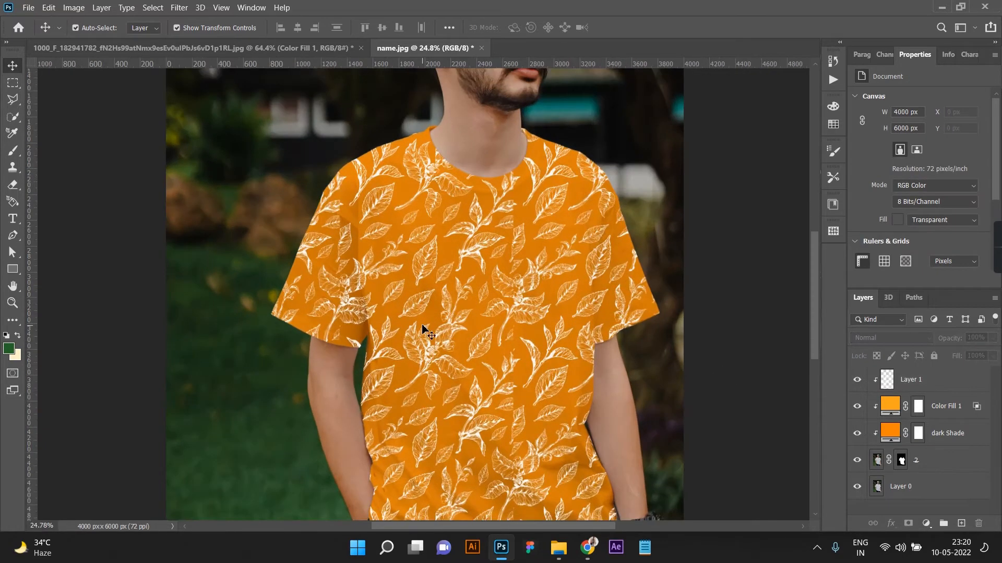
{"action": "scroll", "coordinate": [421, 319], "scroll_direction": "down", "scroll_amount": 1}
{"action": "scroll", "coordinate": [485, 296], "scroll_direction": "down", "scroll_amount": 1}
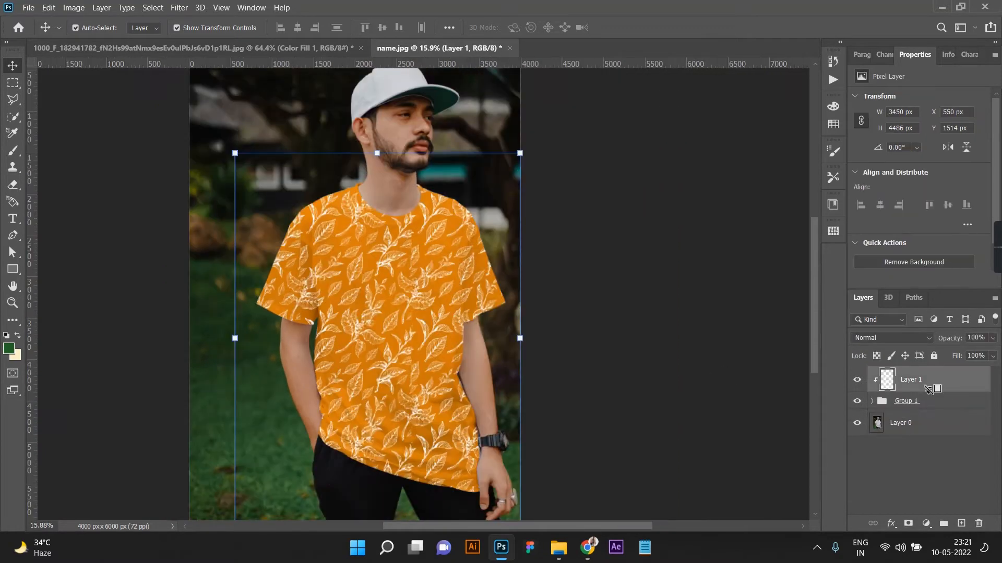
Step: Release the leaf pattern from its clipping mask, add a black solid color fill layer above it and clip the fill to the pattern
{"action": "left_click", "coordinate": [928, 392], "text": "alt"}
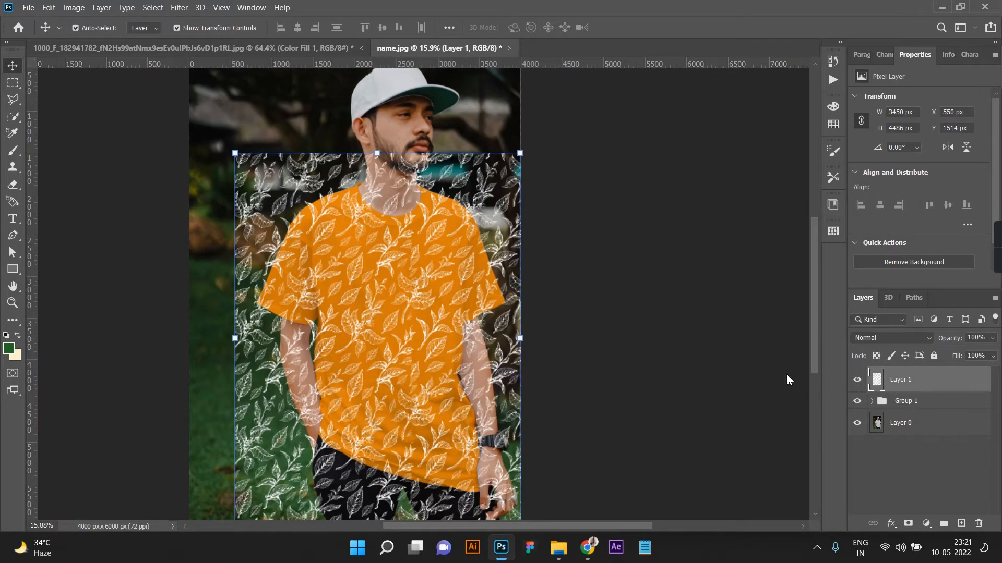
{"action": "left_click", "coordinate": [702, 339]}
{"action": "left_click", "coordinate": [915, 392]}
{"action": "left_click", "coordinate": [926, 523]}
{"action": "left_click", "coordinate": [942, 298]}
{"action": "left_click_drag", "start_coordinate": [752, 301], "coordinate": [645, 415]}
{"action": "key", "text": "Return"}
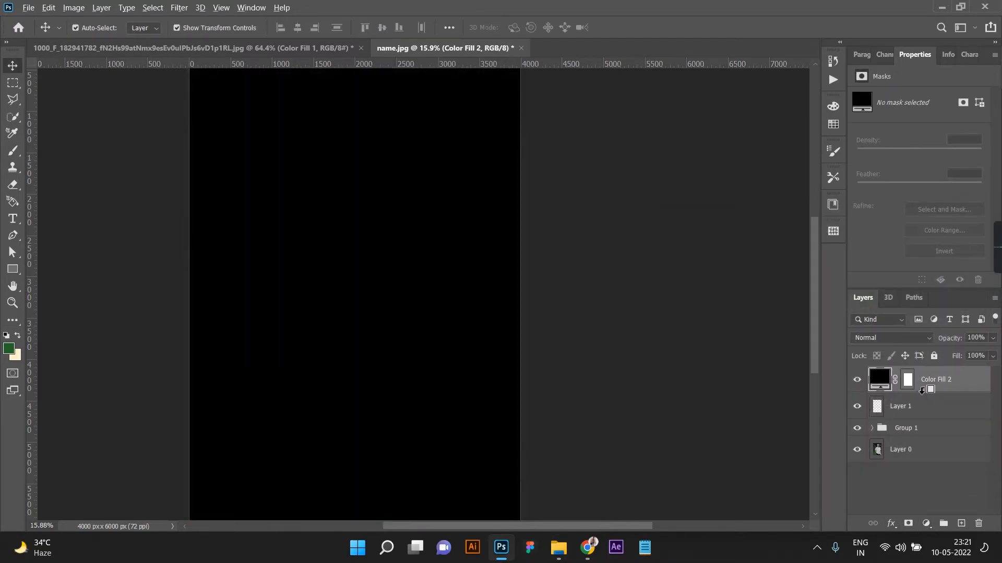
{"action": "left_click", "coordinate": [922, 390], "text": "alt"}
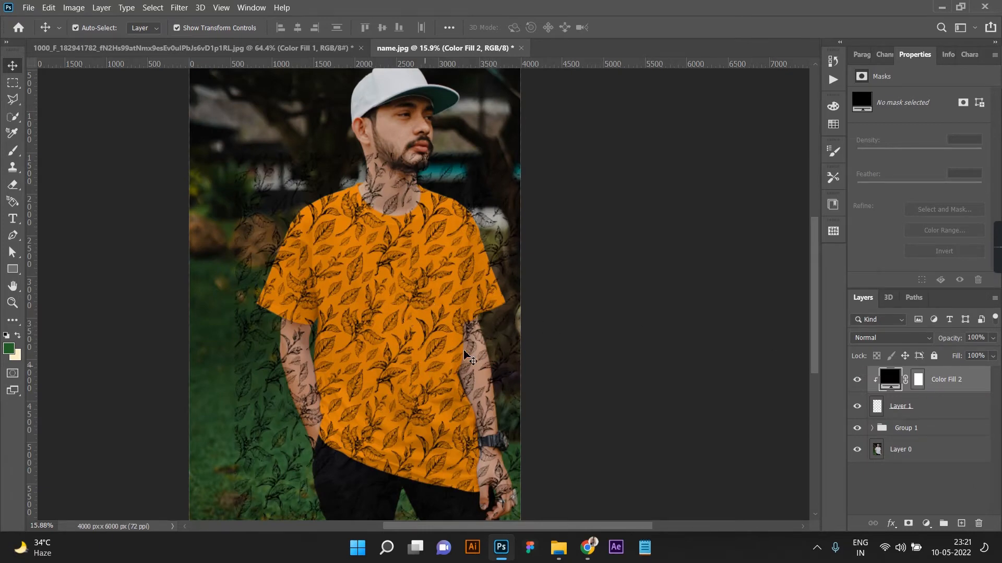
Step: Convert the black fill and the leaf pattern layer into one smart object and clip it to the shirt group
{"action": "left_click", "coordinate": [932, 411], "text": "shift"}
{"action": "right_click", "coordinate": [934, 412]}
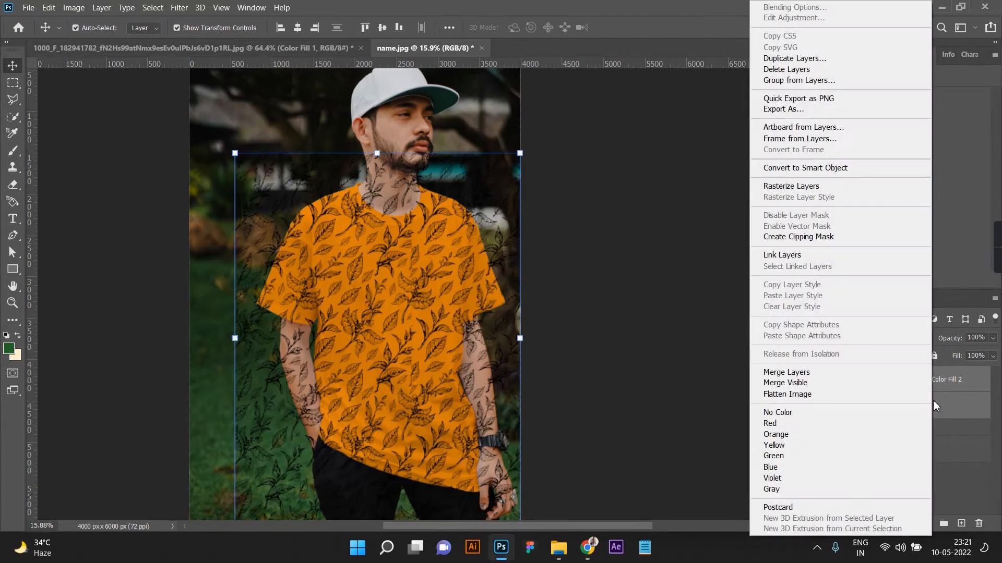
{"action": "left_click", "coordinate": [840, 168]}
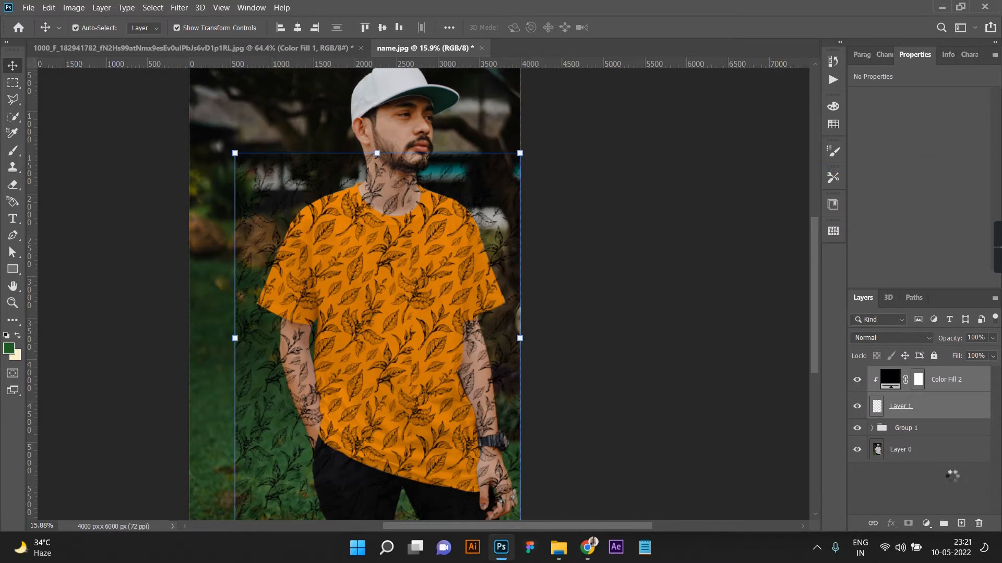
{"action": "left_click", "coordinate": [930, 391], "text": "alt"}
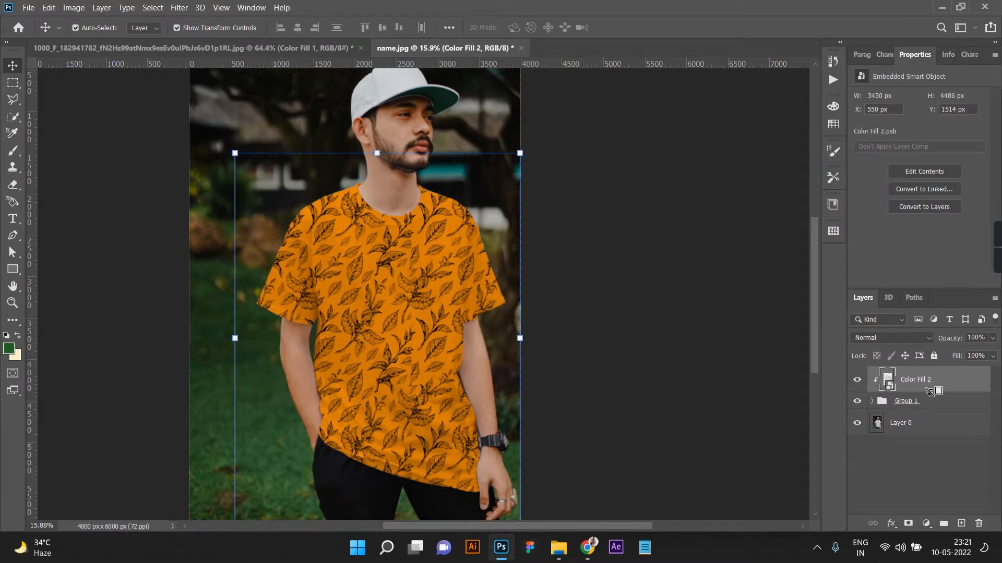
{"action": "scroll", "coordinate": [402, 261], "scroll_direction": "up", "scroll_amount": 10}
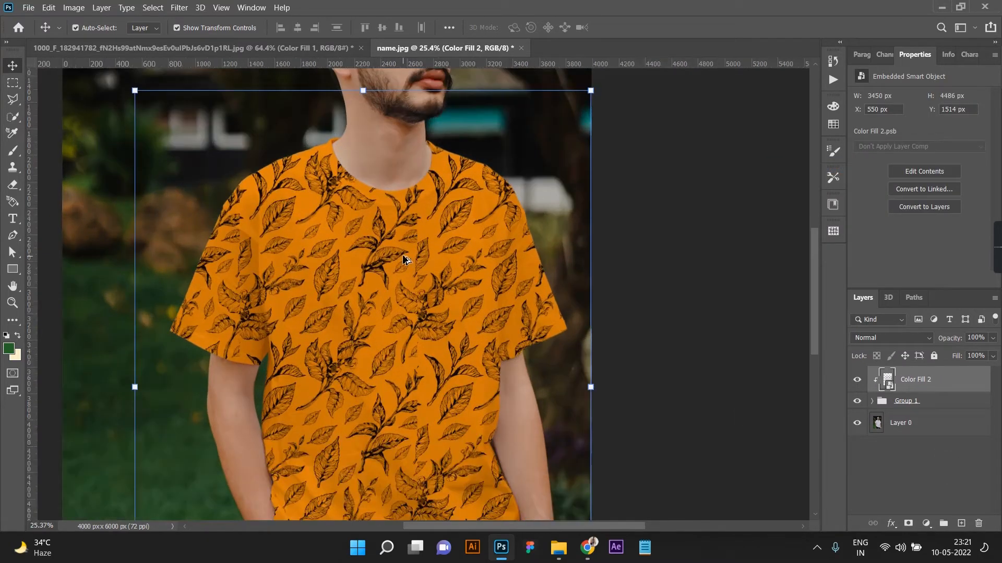
{"action": "scroll", "coordinate": [403, 256], "scroll_direction": "down", "scroll_amount": 10}
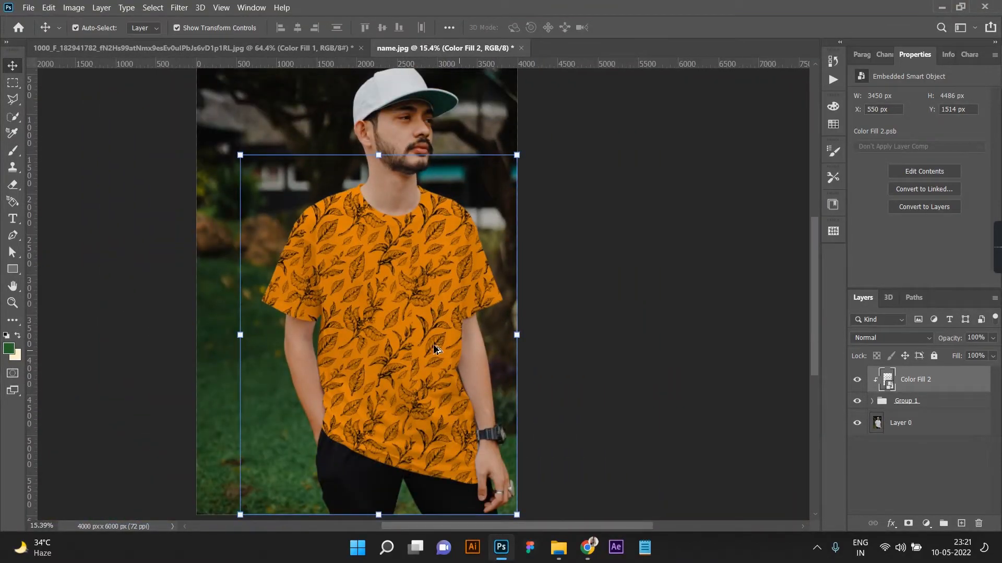
{"action": "scroll", "coordinate": [436, 349], "scroll_direction": "up", "scroll_amount": 1}
Step: Split the leaf smart object's Blend If underlying sliders to 15 / 136 for shadows and 130 / 255 for highlights, and inspect the shirt
{"action": "right_click", "coordinate": [917, 386]}
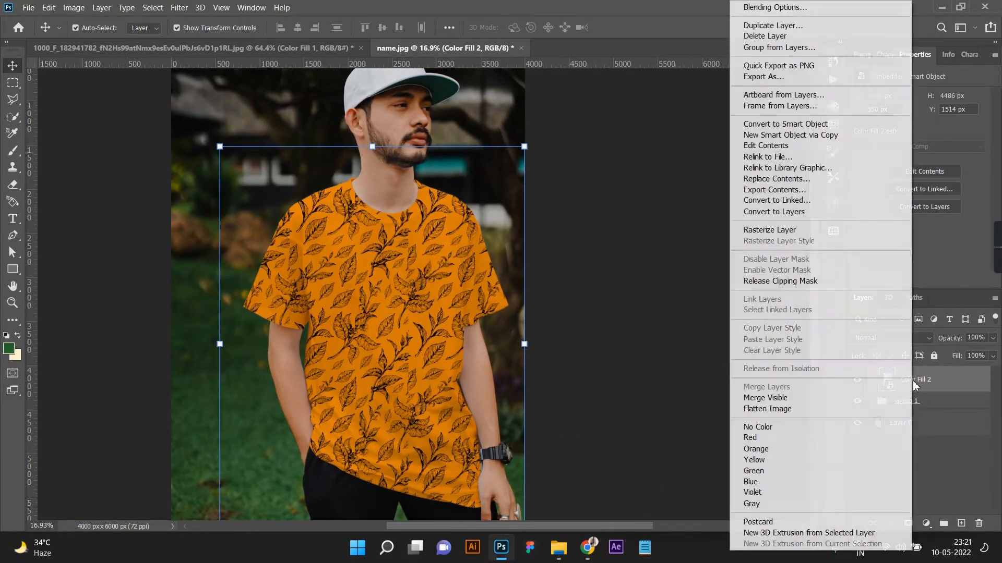
{"action": "left_click", "coordinate": [774, 7]}
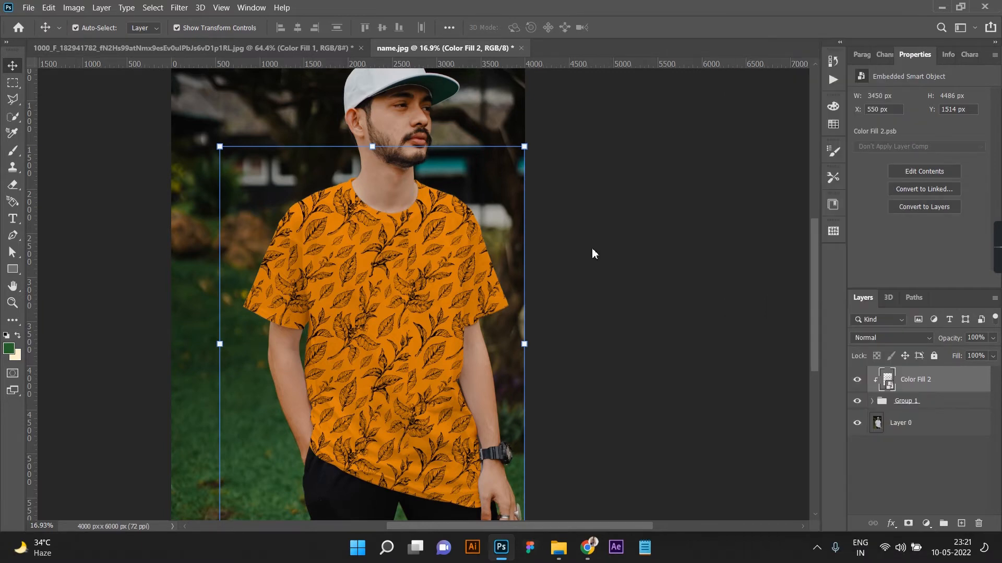
{"action": "key", "text": "alt"}
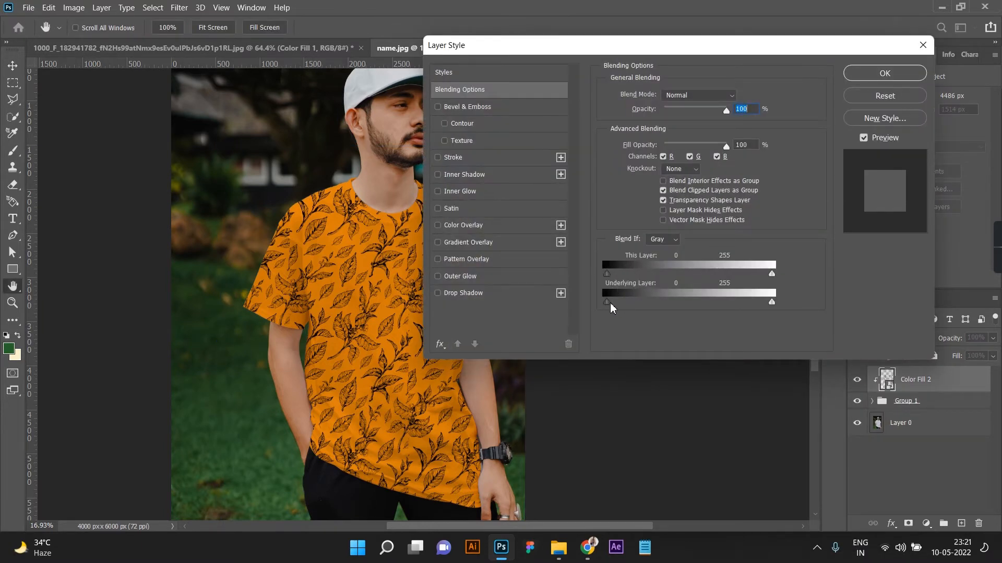
{"action": "left_click_drag", "start_coordinate": [646, 309], "coordinate": [722, 313]}
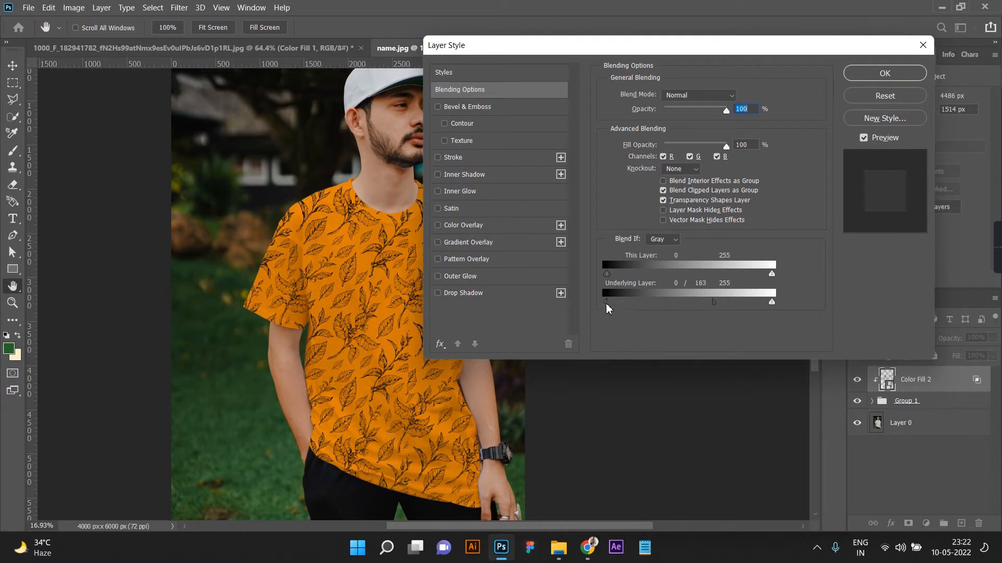
{"action": "left_click_drag", "start_coordinate": [630, 309], "coordinate": [664, 309]}
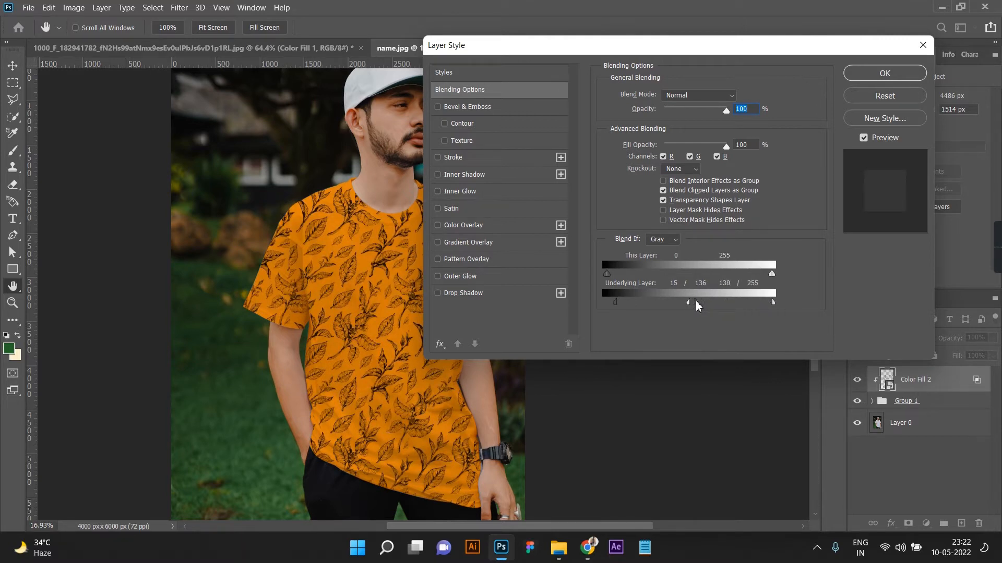
{"action": "left_click", "coordinate": [884, 73]}
{"action": "scroll", "coordinate": [522, 335], "scroll_direction": "down", "scroll_amount": 3}
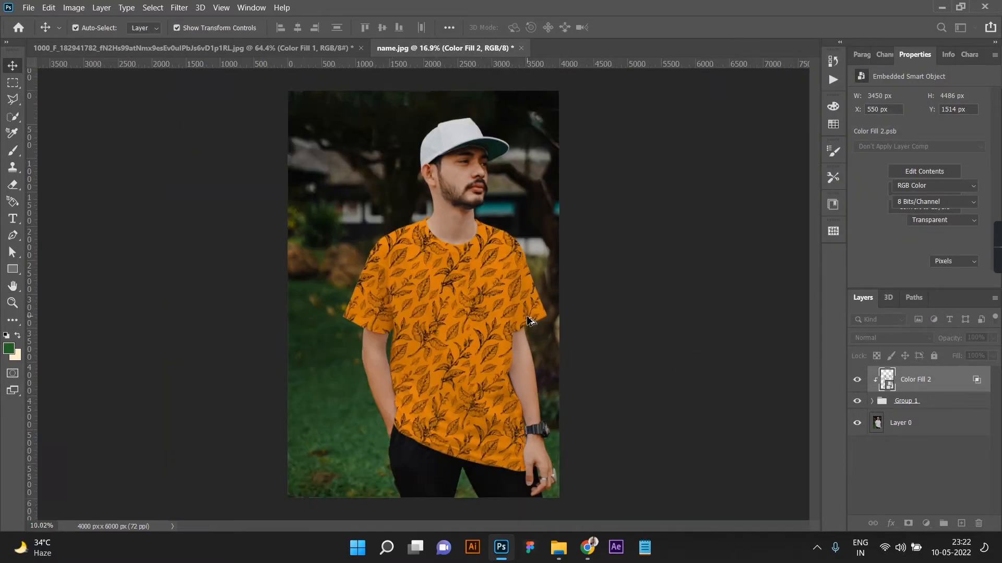
{"action": "scroll", "coordinate": [522, 335], "scroll_direction": "down", "scroll_amount": 1}
{"action": "scroll", "coordinate": [525, 333], "scroll_direction": "up", "scroll_amount": 4}
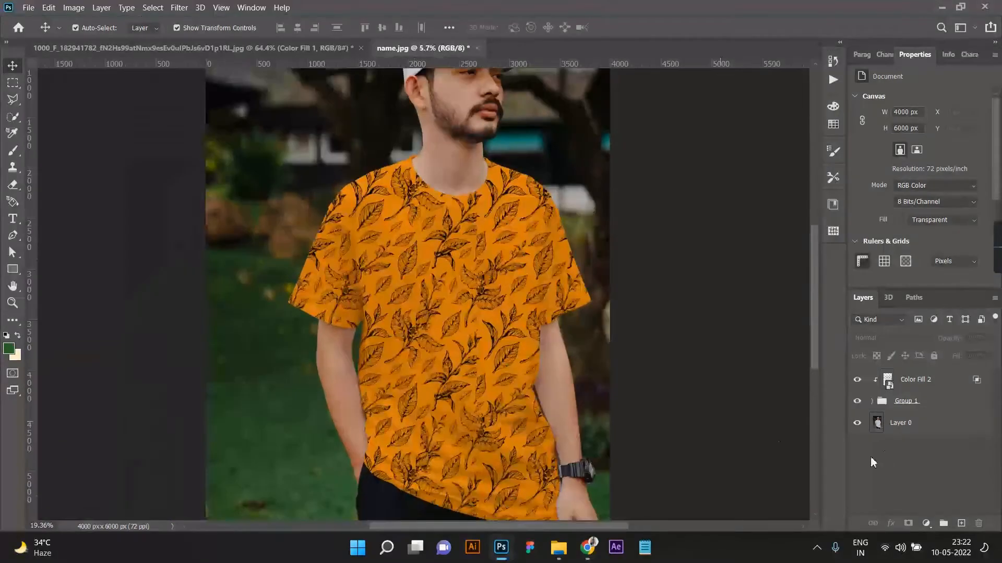
Step: Expand the shirt group and set the light orange fill layer's Blend If underlying shadow slider to 104 / 213
{"action": "left_click", "coordinate": [870, 403]}
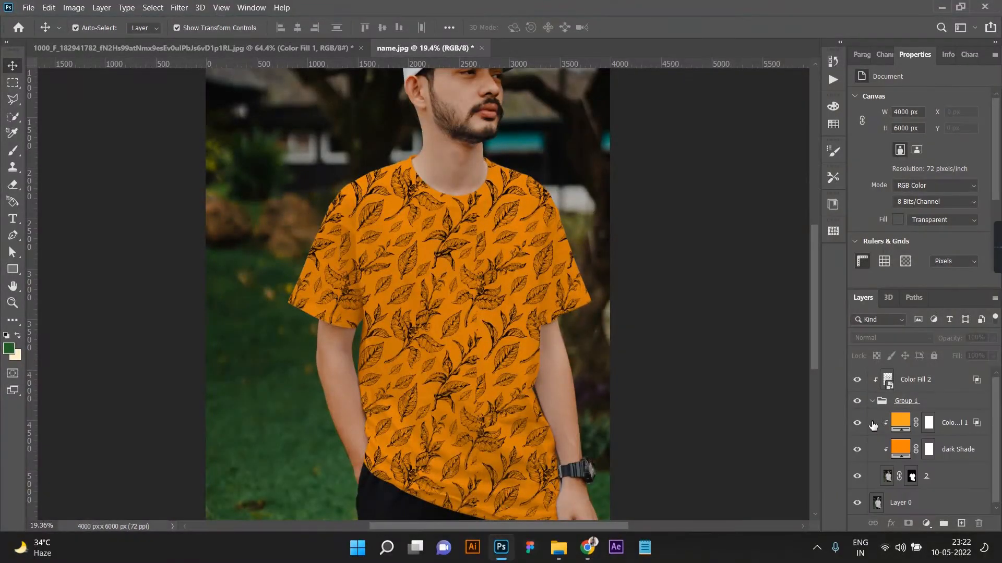
{"action": "left_click", "coordinate": [949, 455]}
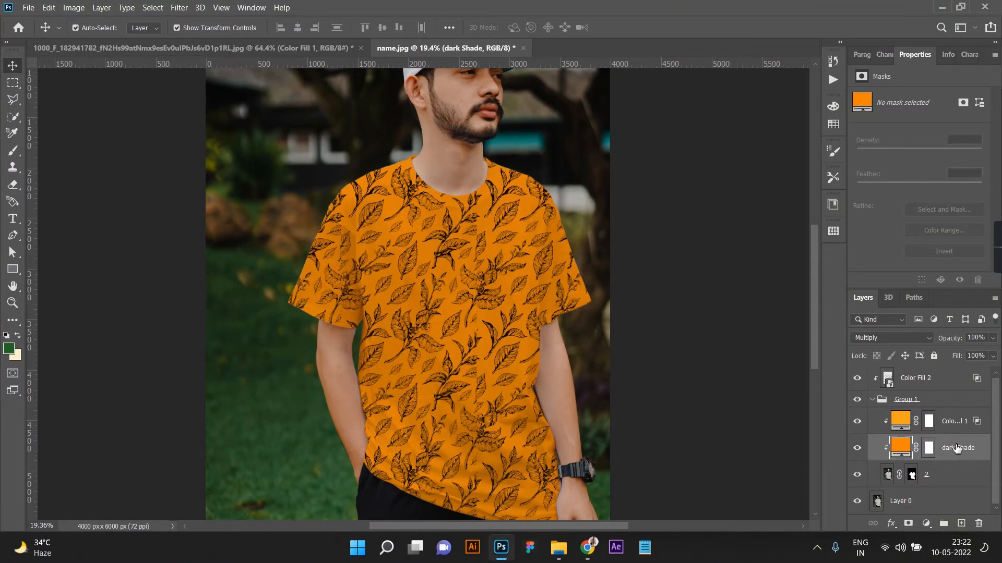
{"action": "double_click", "coordinate": [980, 421]}
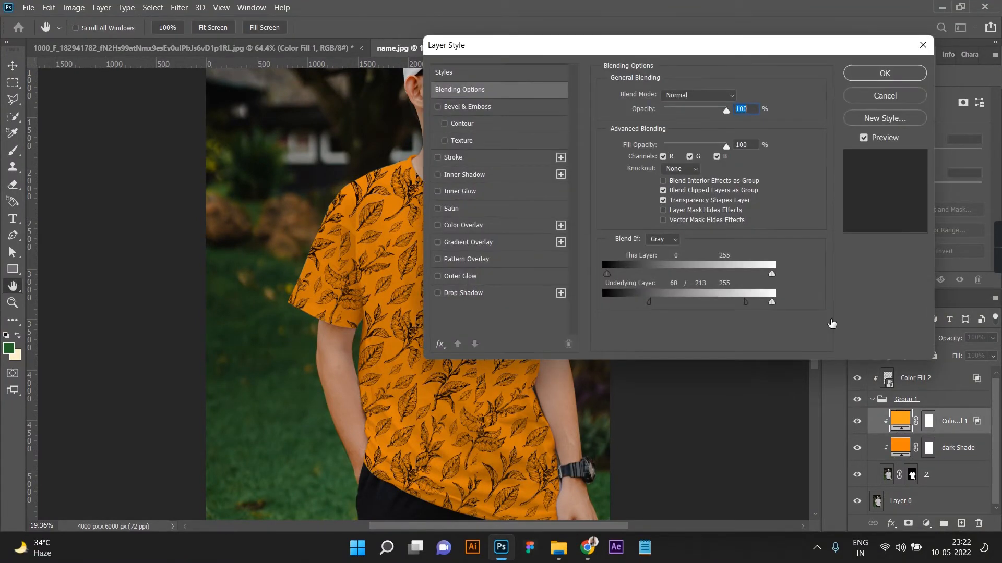
{"action": "left_click_drag", "start_coordinate": [650, 306], "coordinate": [675, 309]}
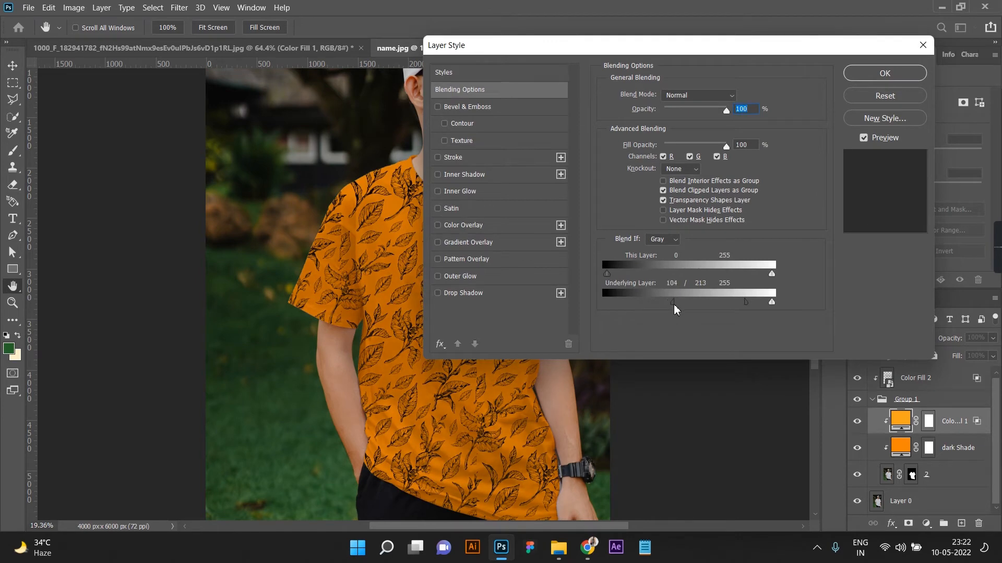
{"action": "left_click", "coordinate": [884, 74]}
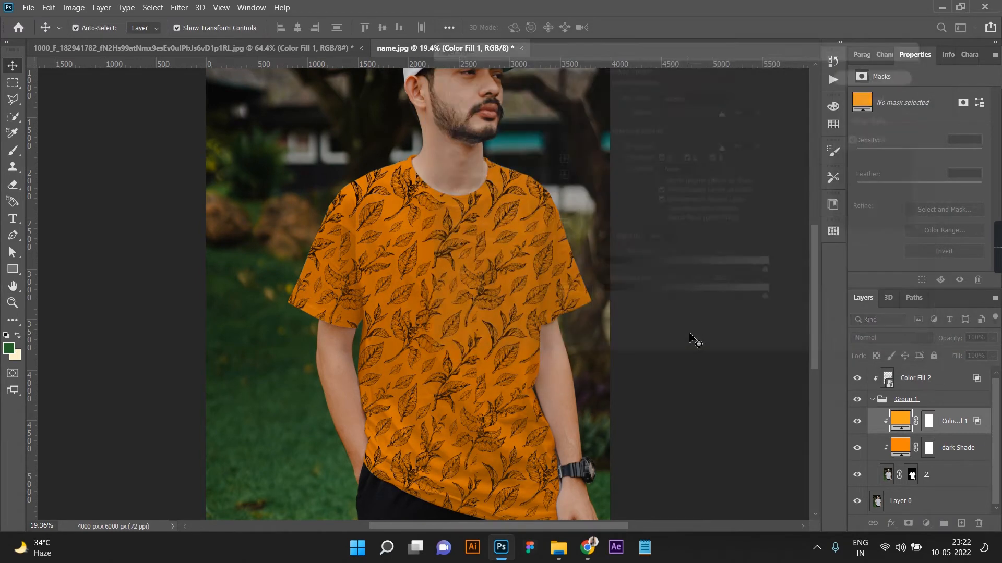
{"action": "left_click", "coordinate": [689, 334]}
{"action": "scroll", "coordinate": [556, 445], "scroll_direction": "down", "scroll_amount": 6}
{"action": "scroll", "coordinate": [490, 426], "scroll_direction": "up", "scroll_amount": 4}
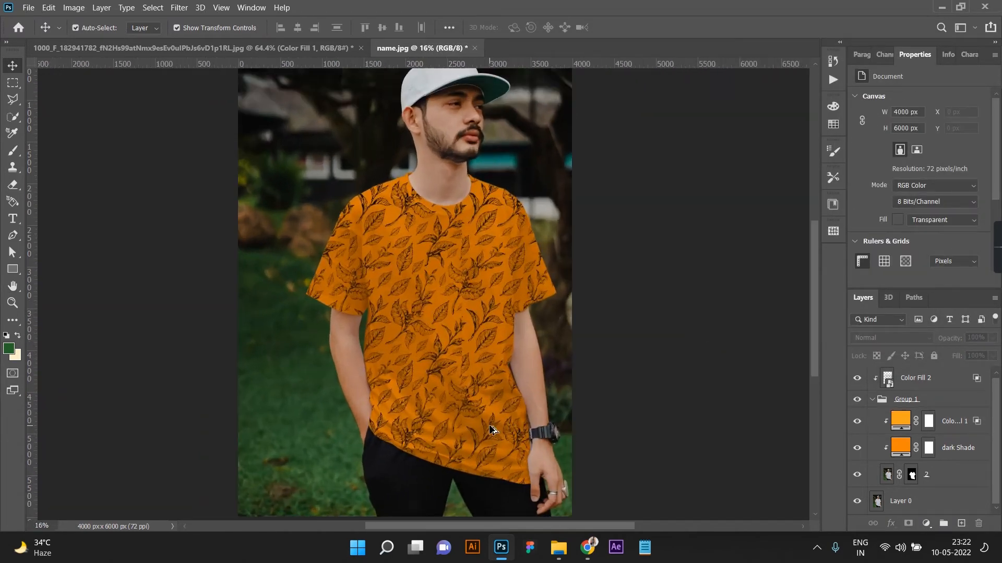
{"action": "left_click", "coordinate": [490, 426]}
Step: Change the dark Shade fill layer's color to the softer orange fca547
{"action": "left_click", "coordinate": [954, 453]}
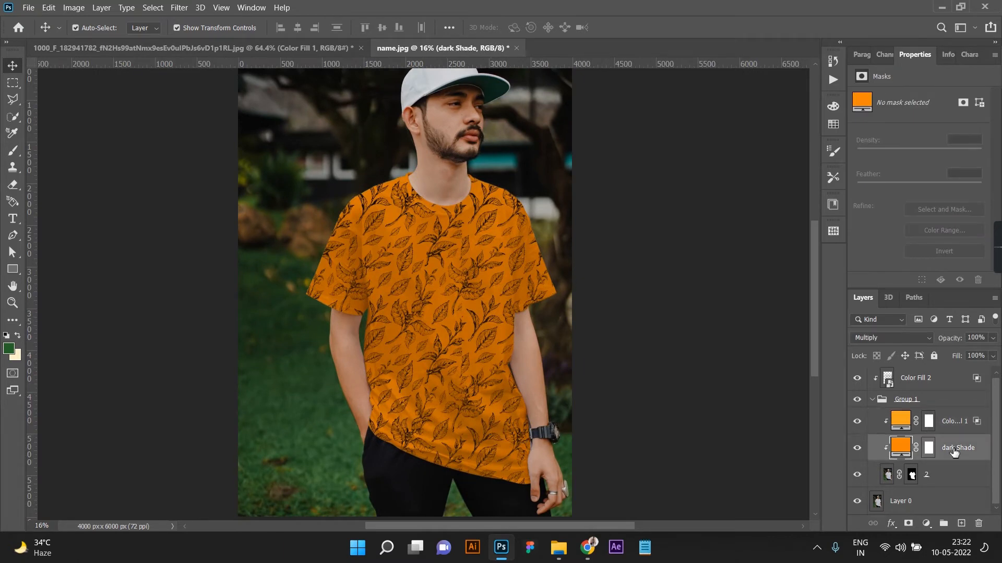
{"action": "double_click", "coordinate": [901, 447]}
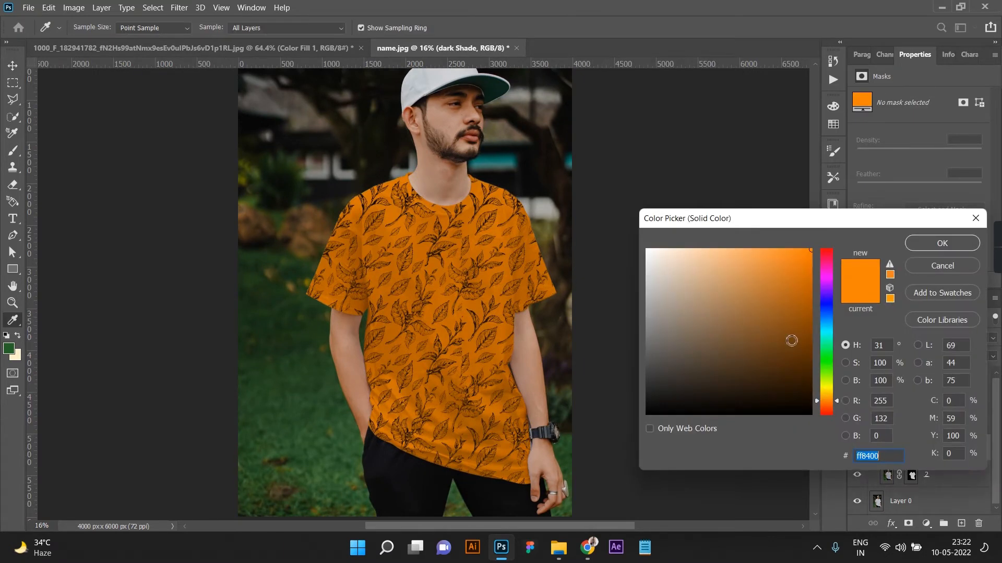
{"action": "mouse_move", "coordinate": [808, 253]}
{"action": "left_mouse_down"}
{"action": "mouse_move", "coordinate": [808, 265]}
{"action": "mouse_move", "coordinate": [767, 252]}
{"action": "left_mouse_up"}
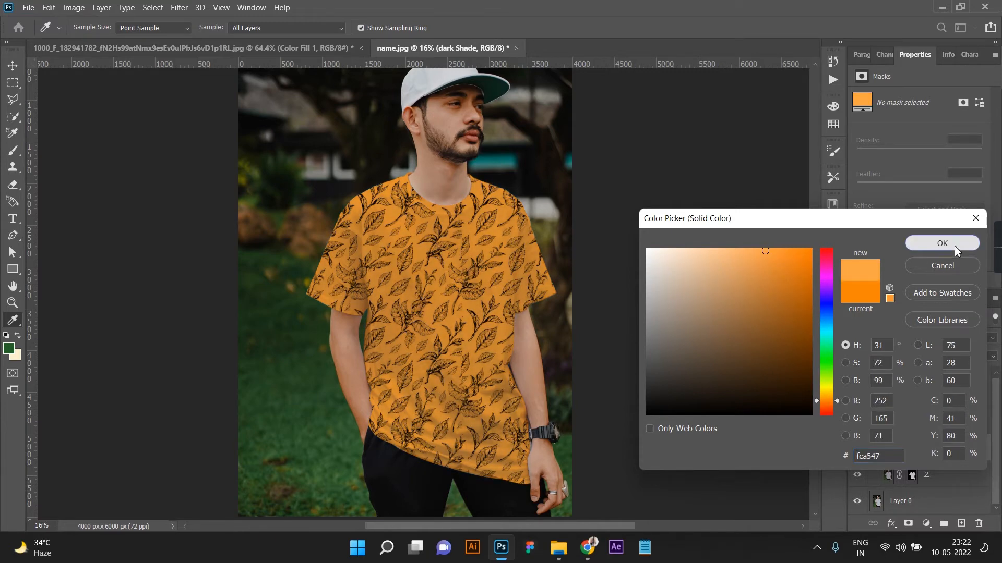
{"action": "left_click", "coordinate": [942, 244]}
Step: Change the light orange fill layer to a paler peach orange and compare the shirt with the layer hidden and shown
{"action": "double_click", "coordinate": [901, 417]}
{"action": "mouse_move", "coordinate": [756, 267]}
{"action": "left_mouse_down"}
{"action": "mouse_move", "coordinate": [723, 250]}
{"action": "mouse_move", "coordinate": [763, 250]}
{"action": "mouse_move", "coordinate": [725, 249]}
{"action": "left_mouse_up"}
{"action": "left_click", "coordinate": [941, 244]}
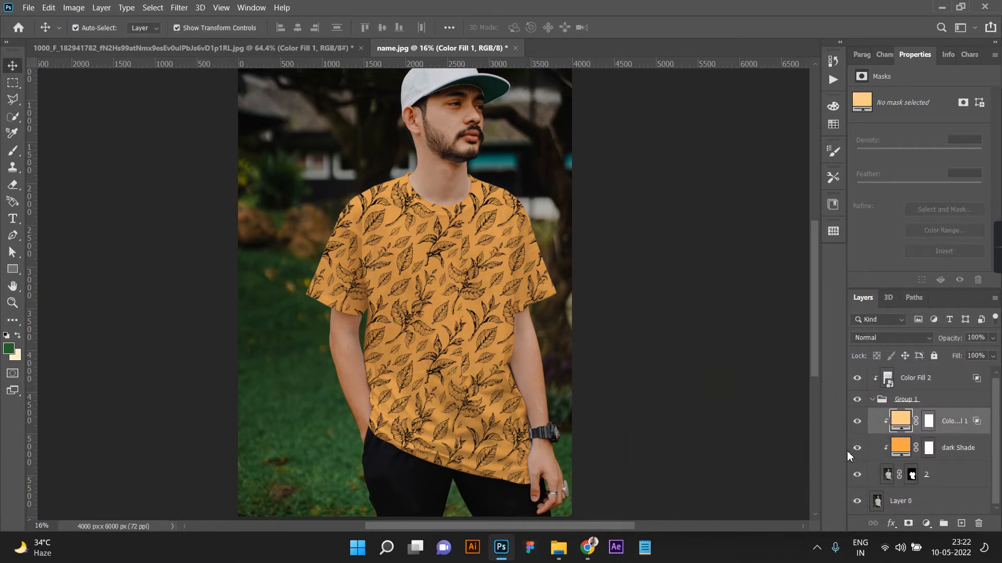
{"action": "left_click", "coordinate": [854, 422]}
{"action": "left_click", "coordinate": [854, 422]}
Step: Set the peach fill layer's Blend If underlying sliders to 154 / 213 for shadows and 20 / 255 for highlights
{"action": "double_click", "coordinate": [981, 424]}
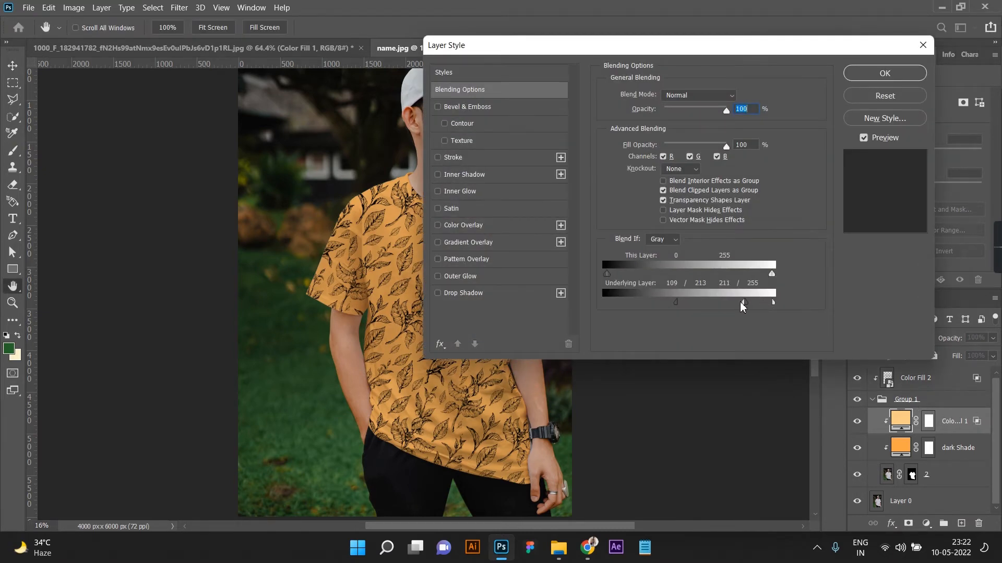
{"action": "left_click_drag", "start_coordinate": [630, 309], "coordinate": [707, 313]}
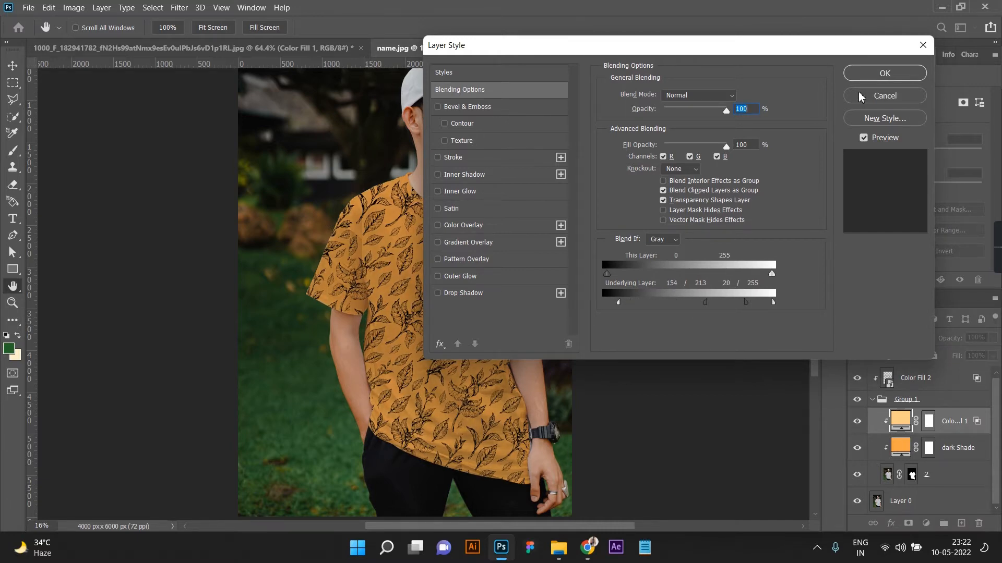
{"action": "left_click", "coordinate": [884, 73]}
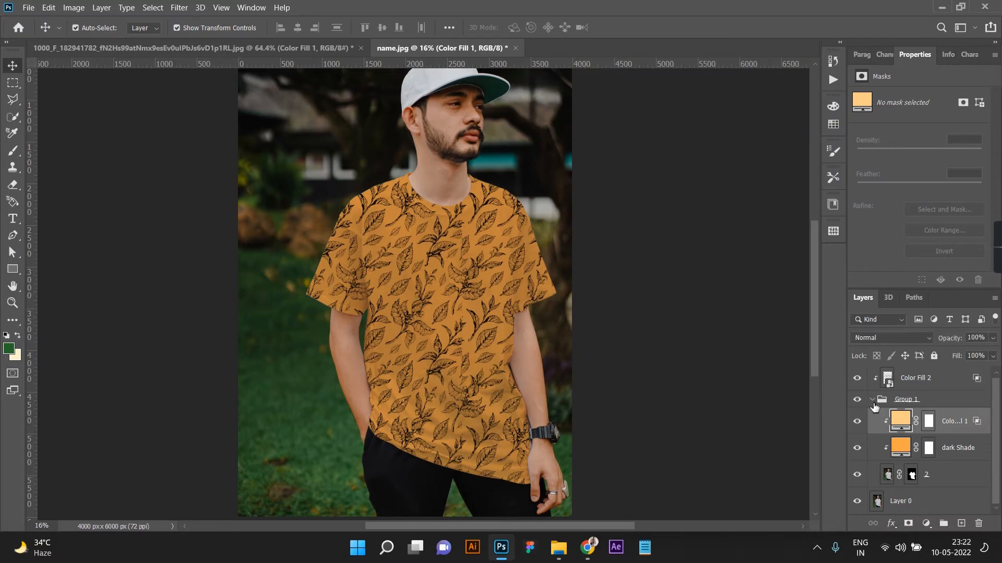
Step: Collapse the shirt group, deselect it, and examine the leaf pattern and shirt shading at close and full view
{"action": "left_click", "coordinate": [872, 401]}
{"action": "left_click", "coordinate": [730, 387]}
{"action": "scroll", "coordinate": [681, 383], "scroll_direction": "down", "scroll_amount": 3}
{"action": "scroll", "coordinate": [453, 363], "scroll_direction": "up", "scroll_amount": 3}
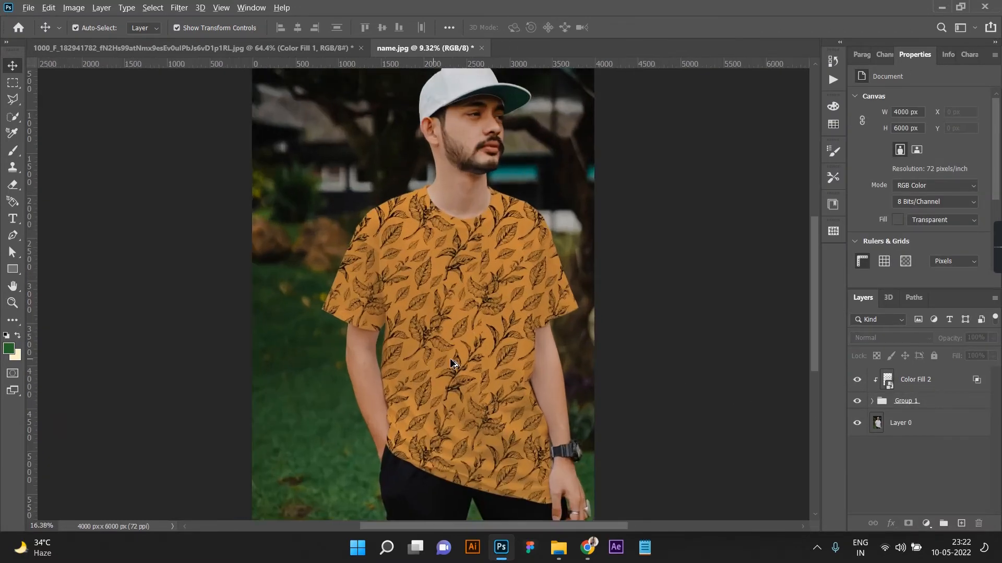
{"action": "scroll", "coordinate": [452, 363], "scroll_direction": "up", "scroll_amount": 4}
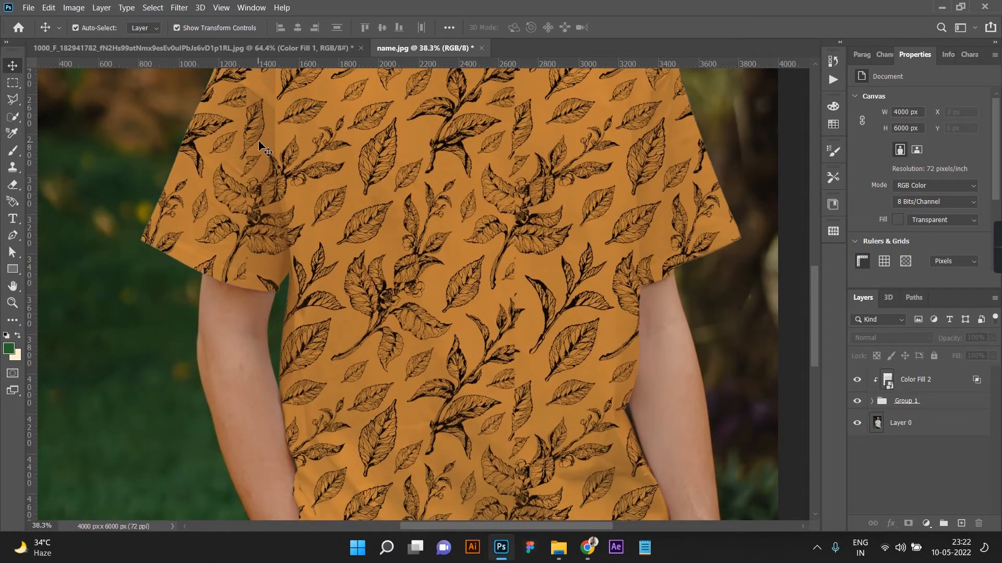
{"action": "scroll", "coordinate": [260, 146], "scroll_direction": "up", "scroll_amount": 2}
{"action": "scroll", "coordinate": [296, 179], "scroll_direction": "down", "scroll_amount": 4}
{"action": "scroll", "coordinate": [296, 180], "scroll_direction": "down", "scroll_amount": 3}
Step: Set the dark Shade fill layer's Blend If underlying sliders to 0 for shadows and 196 / 255 for highlights
{"action": "left_click", "coordinate": [472, 318]}
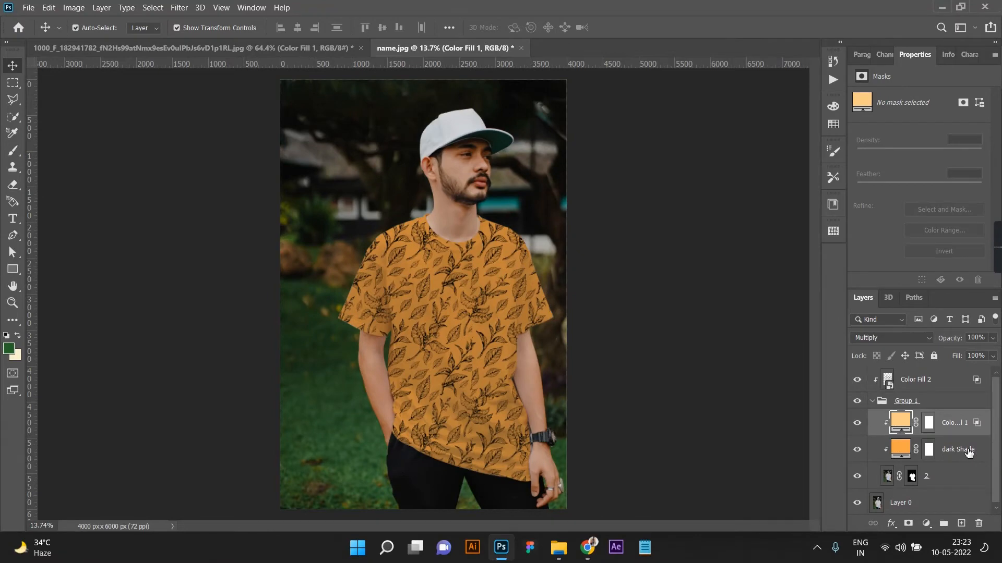
{"action": "right_click", "coordinate": [968, 452]}
{"action": "left_click", "coordinate": [830, 7]}
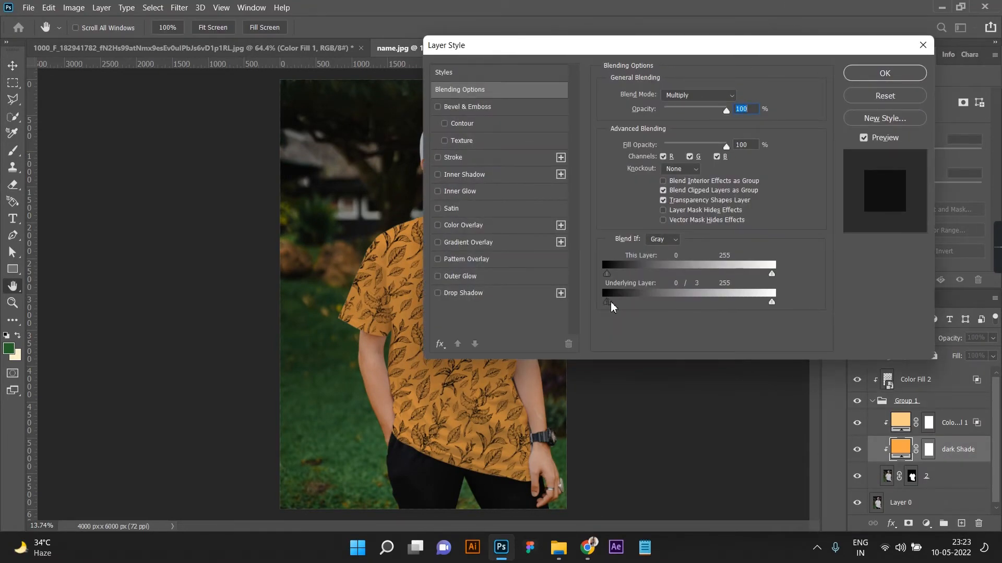
{"action": "left_click_drag", "start_coordinate": [644, 304], "coordinate": [606, 302]}
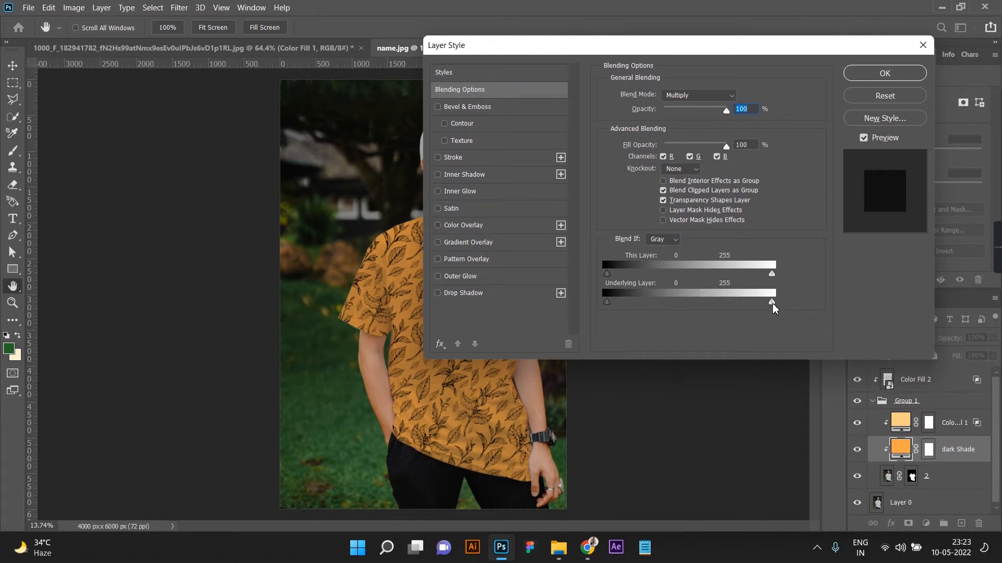
{"action": "mouse_move", "coordinate": [739, 305]}
{"action": "left_mouse_down"}
{"action": "mouse_move", "coordinate": [712, 302]}
{"action": "mouse_move", "coordinate": [730, 309]}
{"action": "left_mouse_up"}
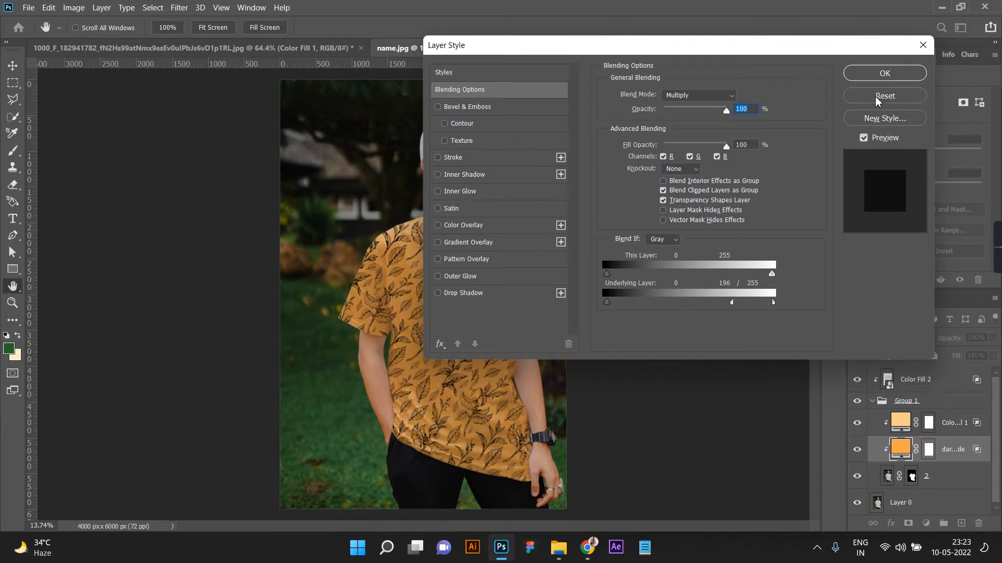
{"action": "left_click", "coordinate": [885, 74]}
Step: Examine the shirt's highlights and folds with nothing selected, from the collar down to the hem
{"action": "left_click", "coordinate": [733, 345]}
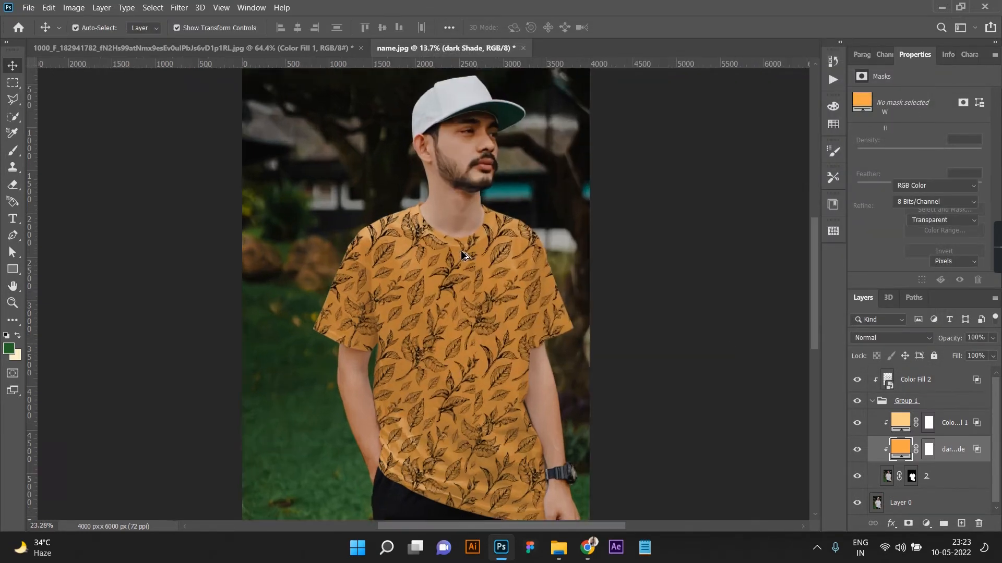
{"action": "scroll", "coordinate": [414, 245], "scroll_direction": "up", "scroll_amount": 5}
{"action": "scroll", "coordinate": [415, 246], "scroll_direction": "down", "scroll_amount": 4}
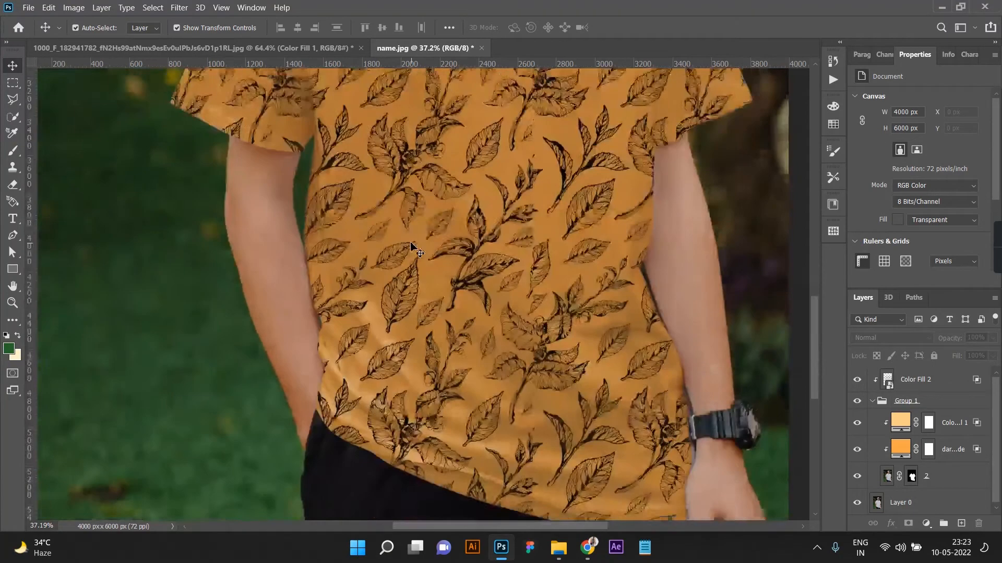
{"action": "scroll", "coordinate": [469, 313], "scroll_direction": "down", "scroll_amount": 5}
{"action": "scroll", "coordinate": [472, 317], "scroll_direction": "up", "scroll_amount": 1}
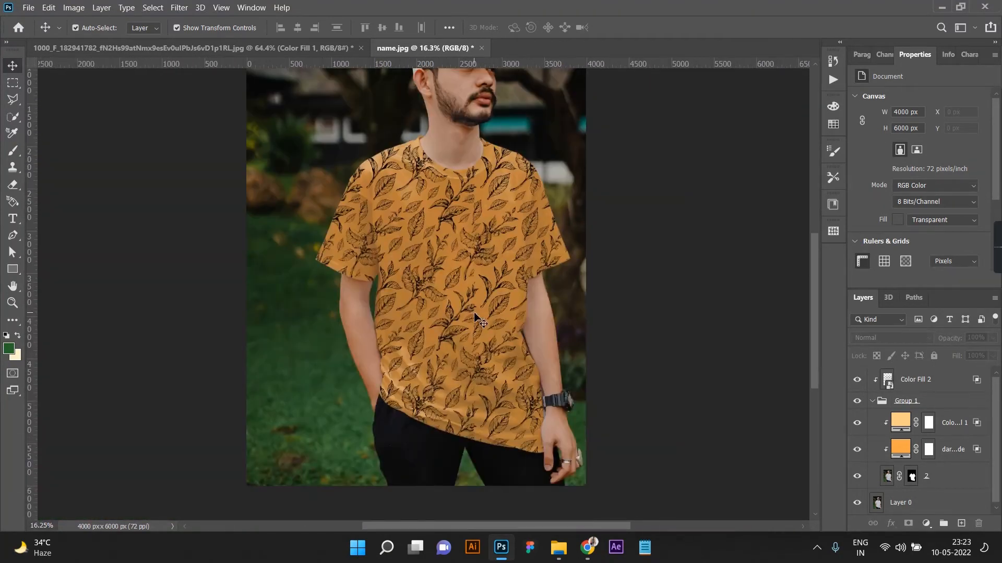
{"action": "left_click", "coordinate": [474, 317]}
{"action": "left_click", "coordinate": [726, 370]}
{"action": "scroll", "coordinate": [515, 258], "scroll_direction": "up", "scroll_amount": 3}
{"action": "scroll", "coordinate": [515, 261], "scroll_direction": "up", "scroll_amount": 1}
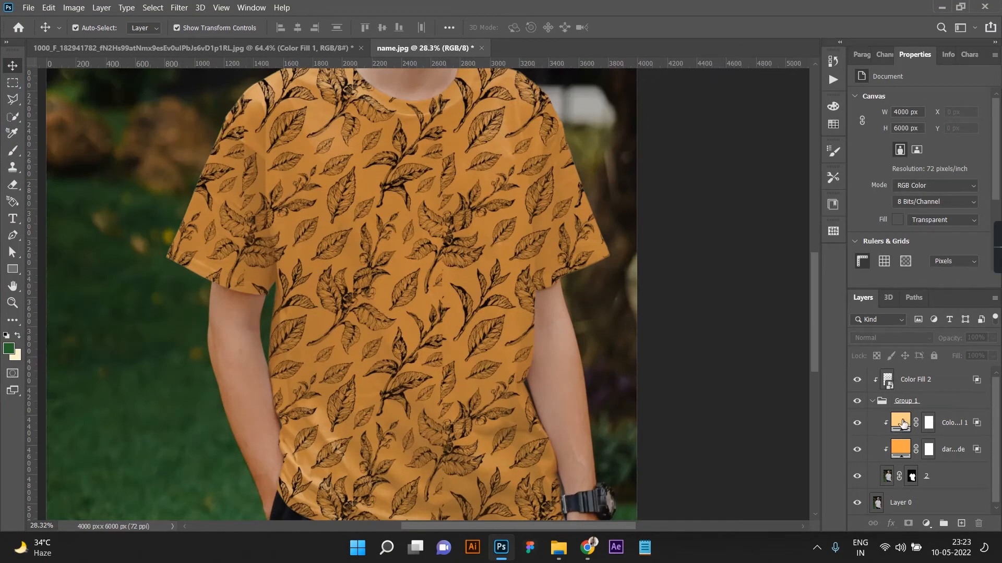
Step: Start a Warp on the Color Fill 2 pattern layer and split its grid around the armpit of the pocketed arm
{"action": "left_click", "coordinate": [872, 401]}
{"action": "left_click", "coordinate": [921, 386]}
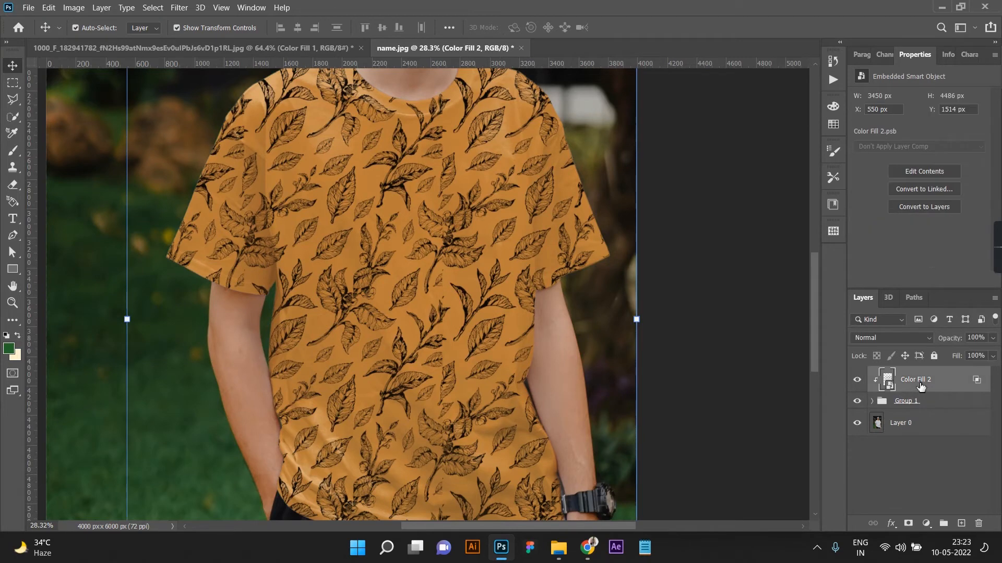
{"action": "scroll", "coordinate": [685, 402], "scroll_direction": "down", "scroll_amount": 2}
{"action": "key", "text": "ctrl+t"}
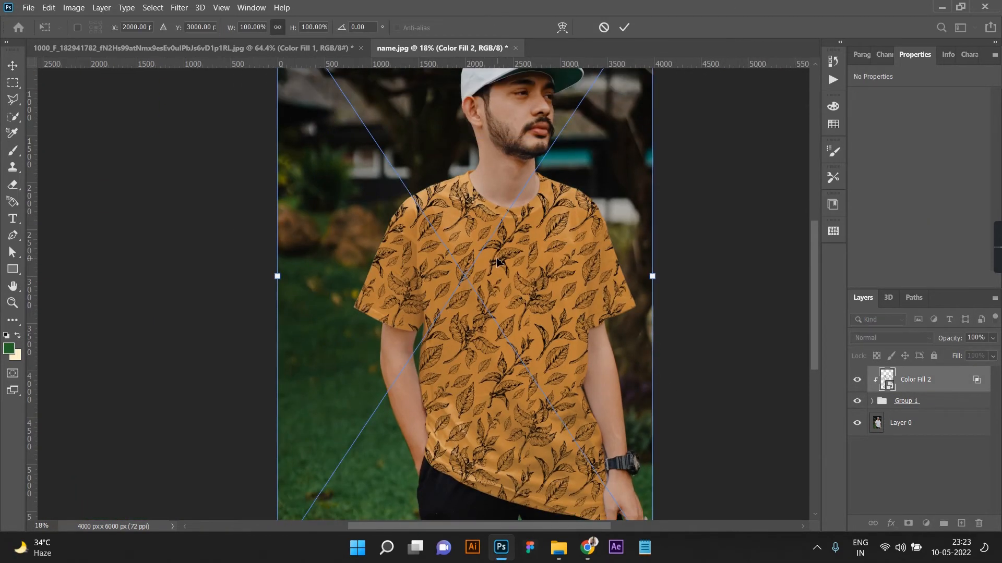
{"action": "right_click", "coordinate": [506, 259]}
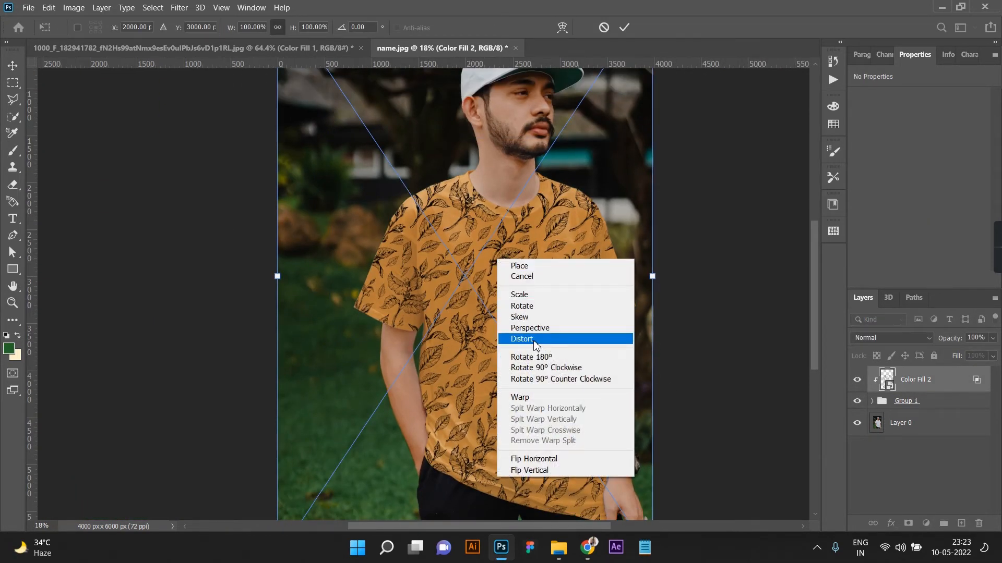
{"action": "left_click", "coordinate": [526, 397]}
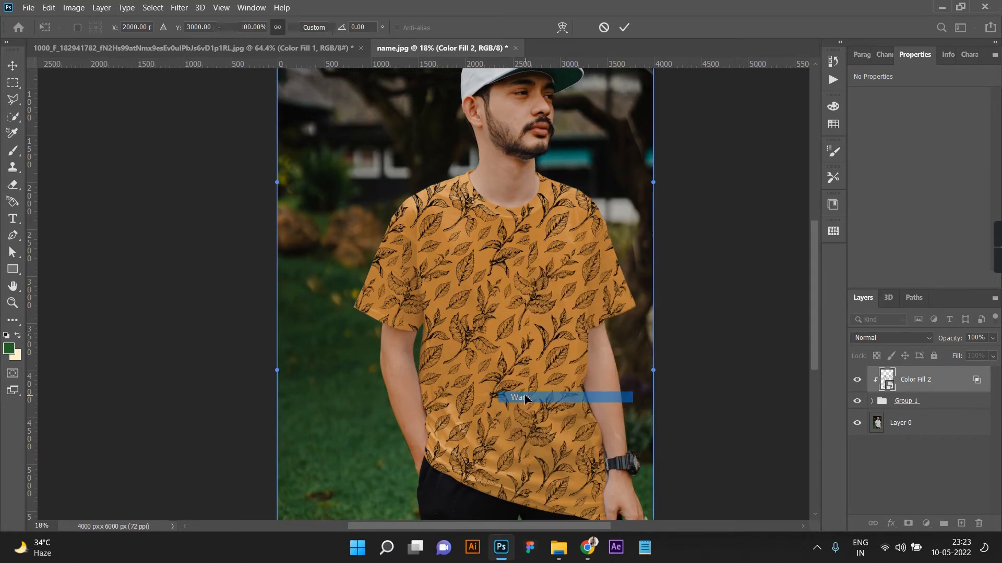
{"action": "scroll", "coordinate": [485, 271], "scroll_direction": "up", "scroll_amount": 3}
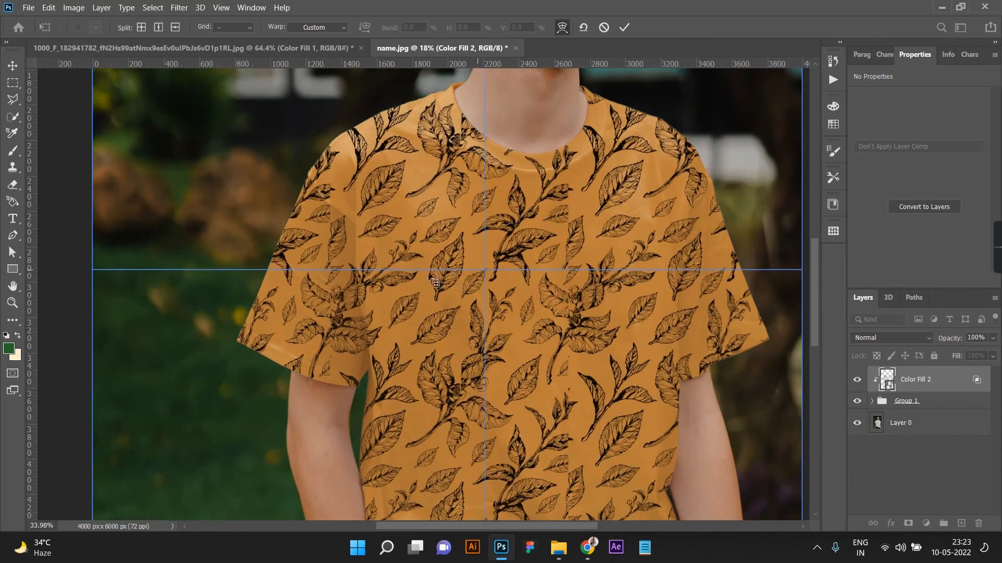
{"action": "left_click", "coordinate": [356, 279], "text": "alt"}
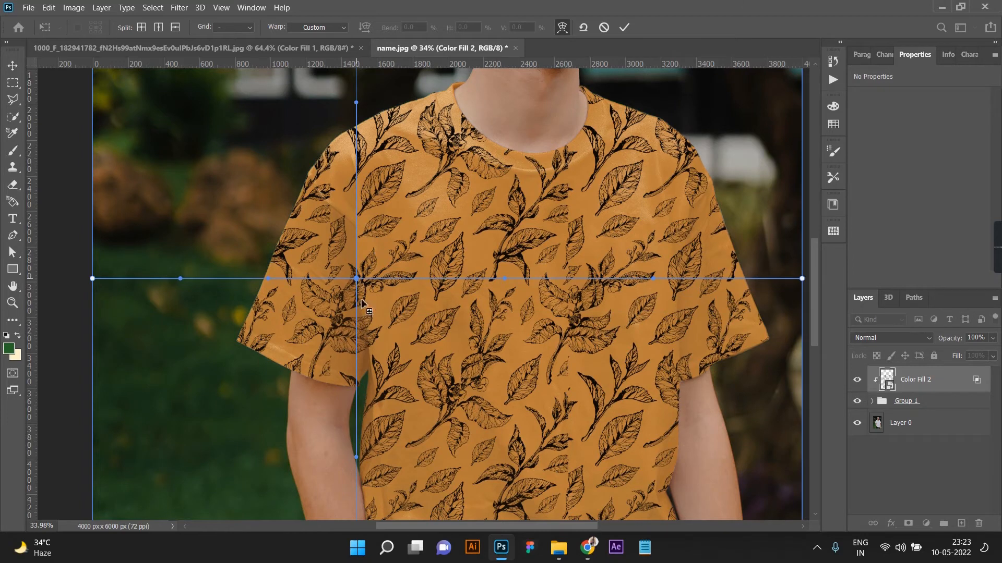
{"action": "left_click", "coordinate": [368, 335]}
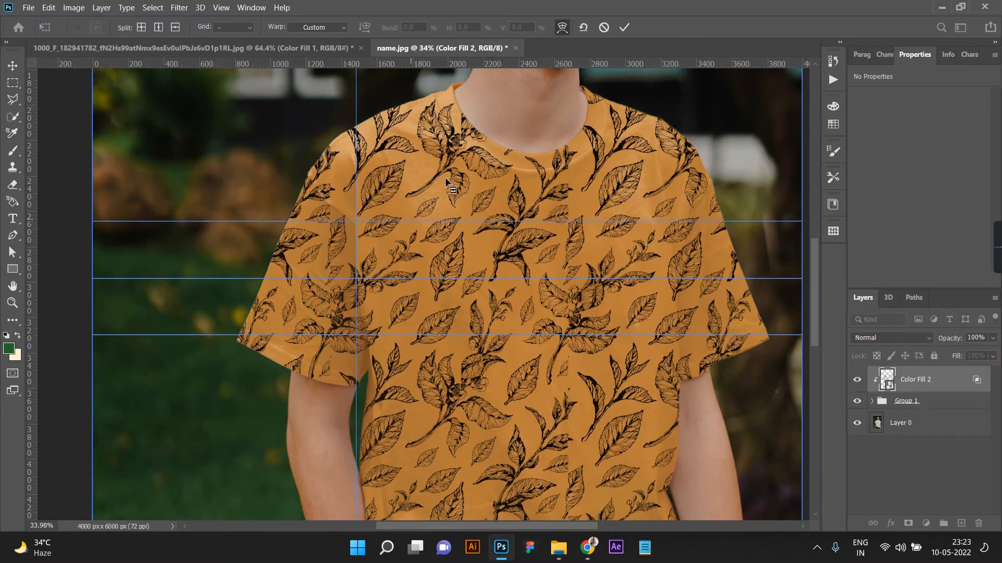
Step: Add warp grid splits at both sides of the collar and around the shoulder and armpit of the watch arm
{"action": "left_click", "coordinate": [457, 109], "text": "alt"}
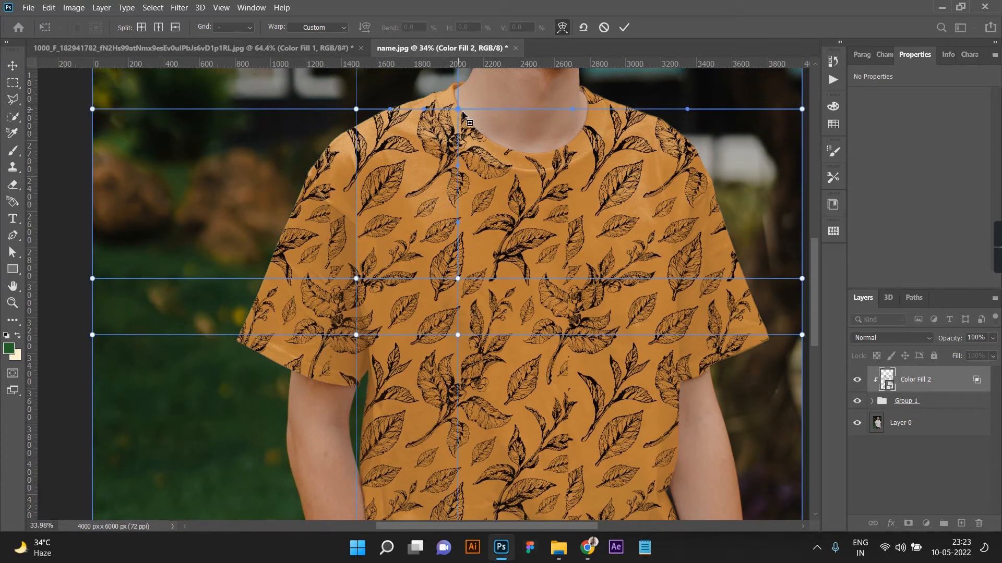
{"action": "left_click", "coordinate": [611, 109], "text": "alt"}
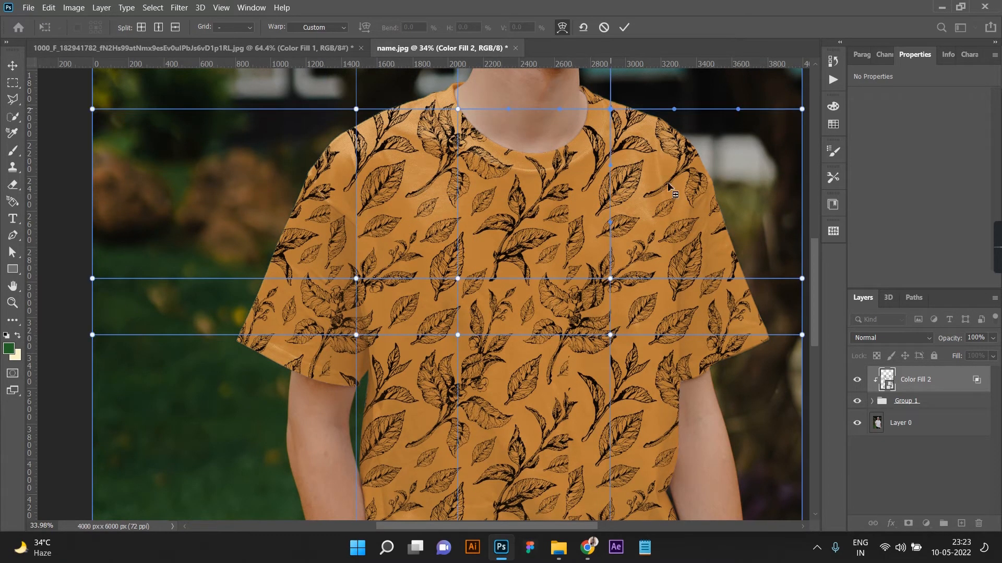
{"action": "left_click", "coordinate": [676, 249], "text": "alt"}
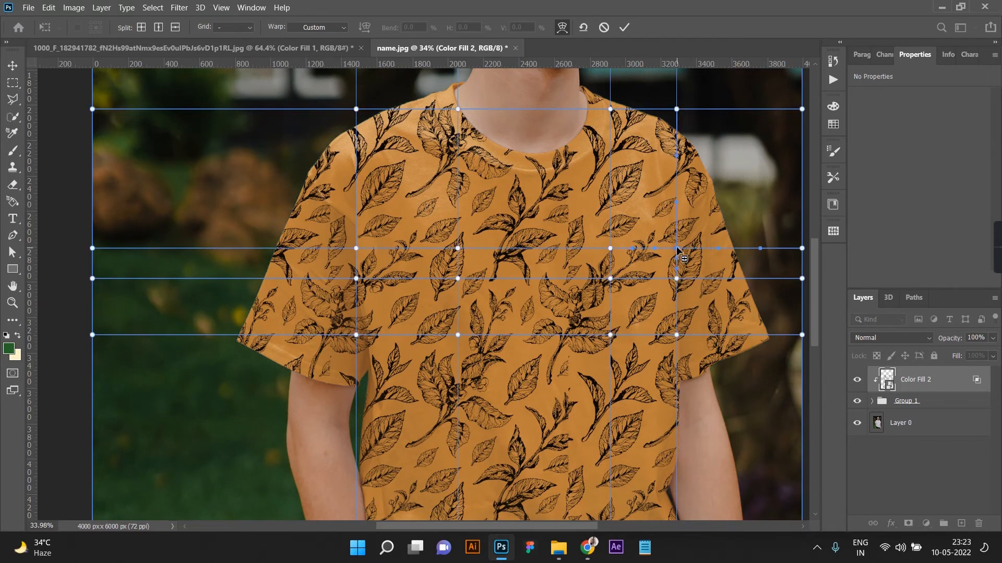
{"action": "left_click", "coordinate": [662, 186], "text": "alt"}
{"action": "left_click", "coordinate": [678, 338], "text": "alt"}
Step: Add crosswise warp splits on the lower shirt at the waist, along the hem and near the pocketed hand
{"action": "scroll", "coordinate": [605, 399], "scroll_direction": "down", "scroll_amount": 5}
{"action": "scroll", "coordinate": [605, 399], "scroll_direction": "down", "scroll_amount": 1}
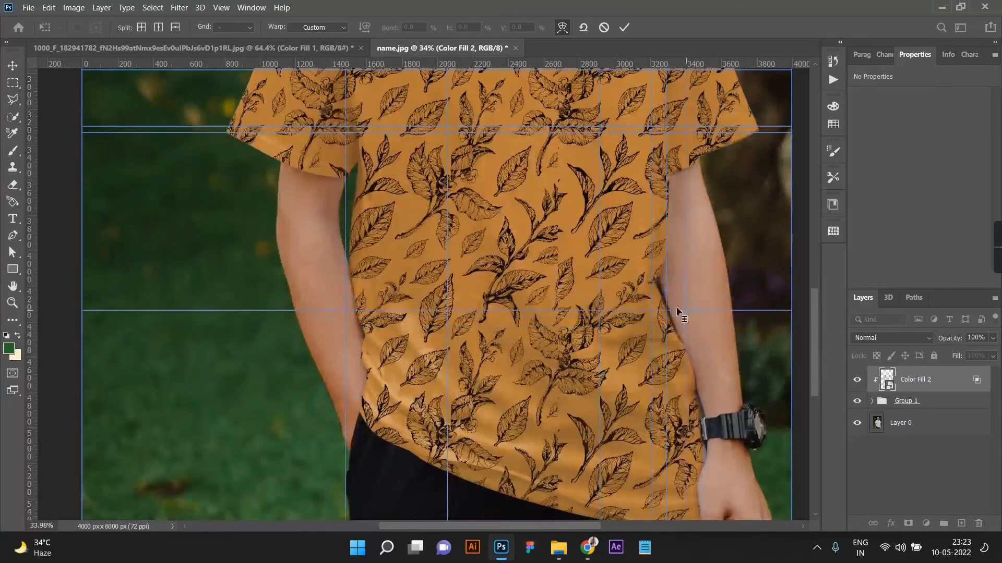
{"action": "left_click", "coordinate": [652, 295], "text": "alt"}
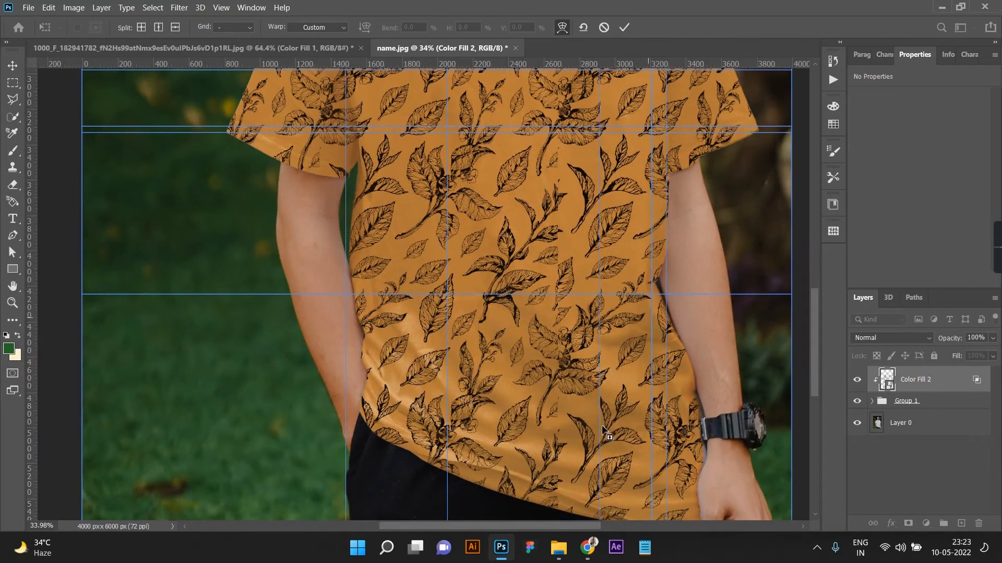
{"action": "left_click", "coordinate": [485, 443], "text": "alt"}
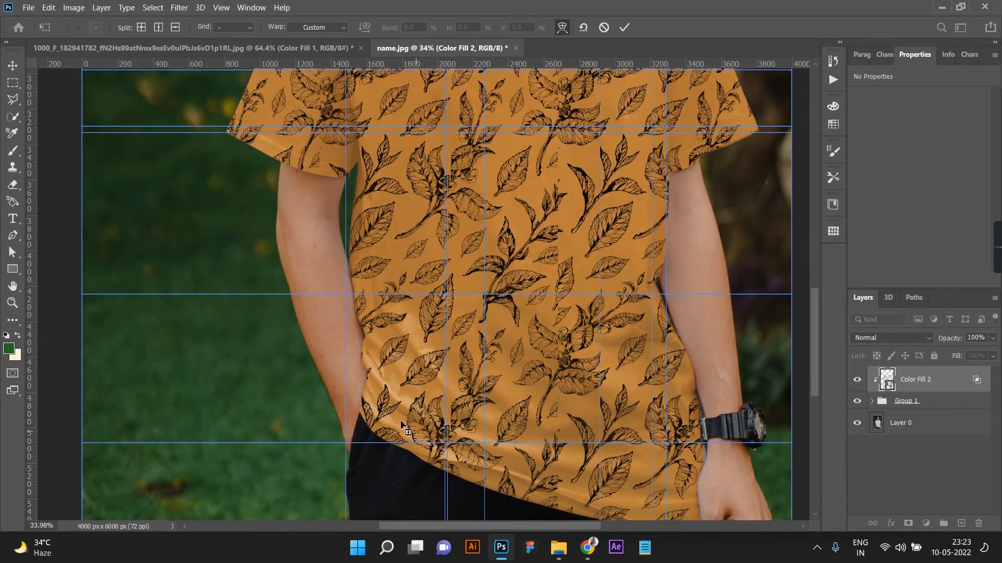
{"action": "left_click", "coordinate": [393, 390], "text": "alt"}
Step: Pull the warp point near the pocketed hand slightly down and outward to follow the fabric folds
{"action": "scroll", "coordinate": [395, 396], "scroll_direction": "up", "scroll_amount": 4}
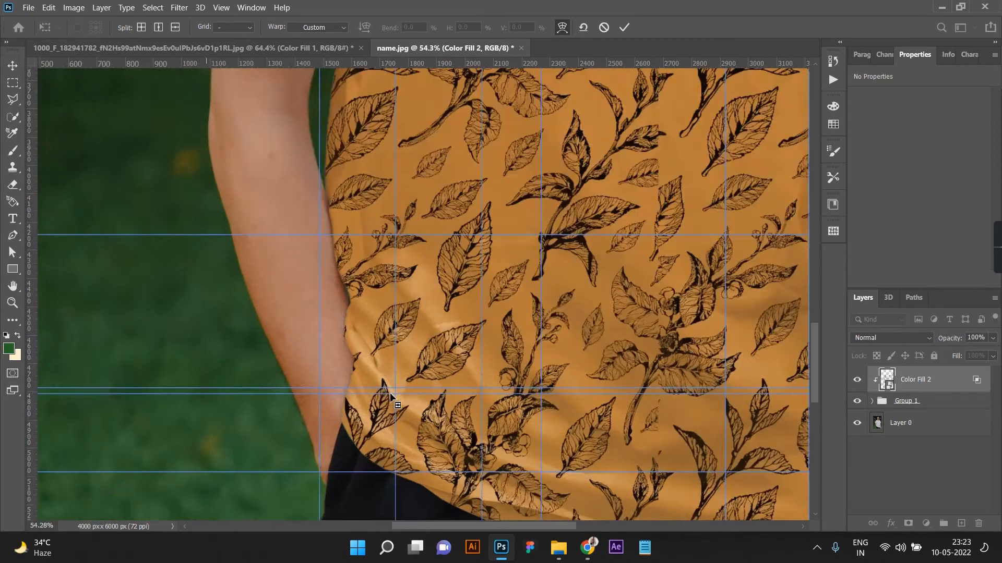
{"action": "left_click", "coordinate": [397, 417]}
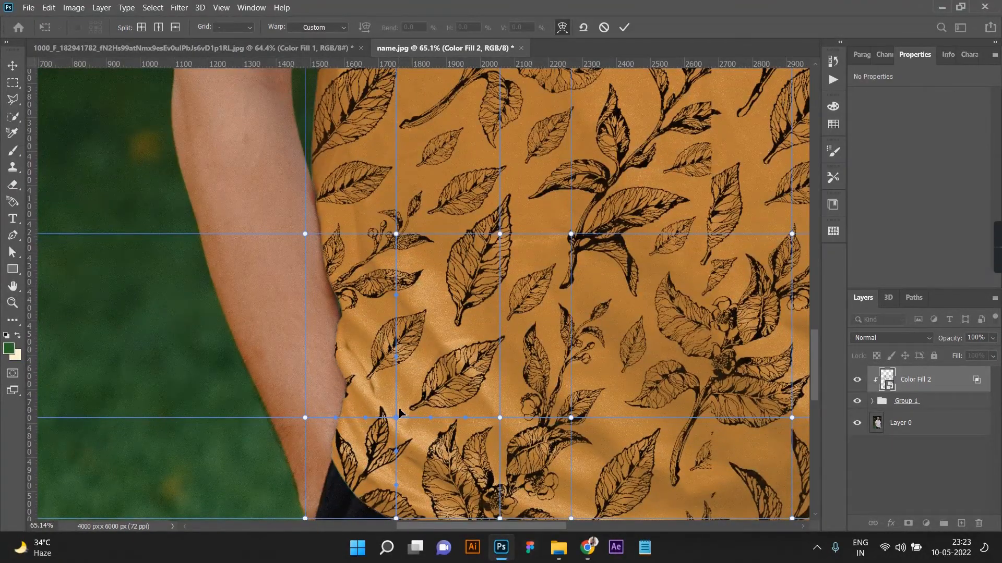
{"action": "left_click_drag", "start_coordinate": [396, 420], "coordinate": [391, 428]}
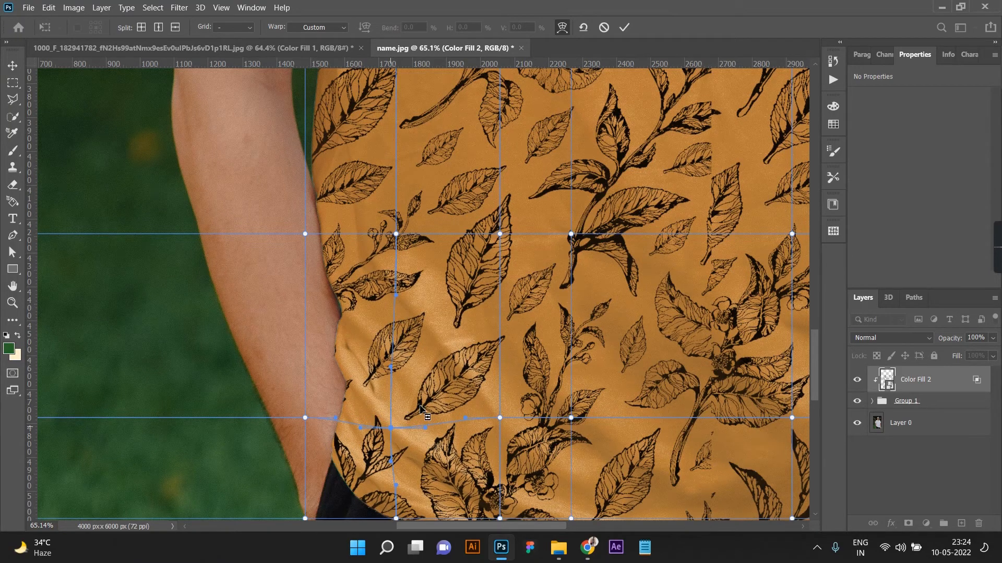
Step: Bend the warp grid along the shirt hem, shifting the pattern at its middle folds and near the watch hand
{"action": "scroll", "coordinate": [420, 407], "scroll_direction": "down", "scroll_amount": 4}
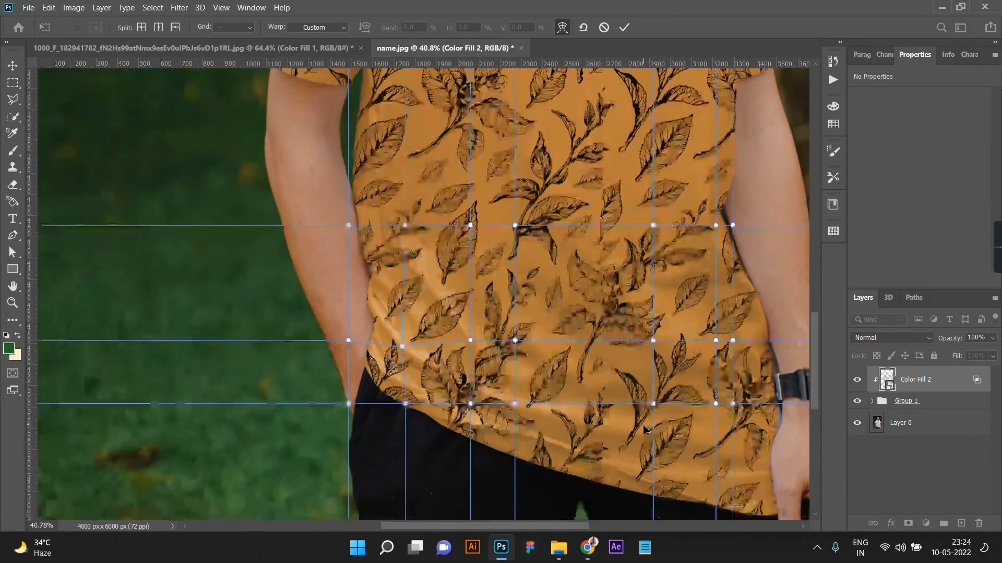
{"action": "scroll", "coordinate": [645, 430], "scroll_direction": "up", "scroll_amount": 3}
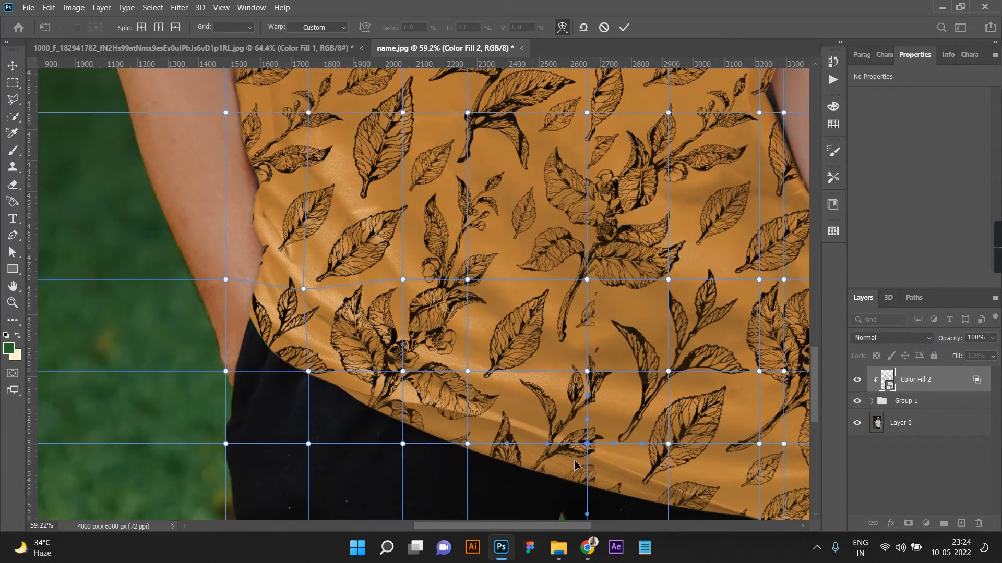
{"action": "mouse_move", "coordinate": [575, 464]}
{"action": "left_mouse_down"}
{"action": "mouse_move", "coordinate": [579, 453]}
{"action": "mouse_move", "coordinate": [558, 455]}
{"action": "left_mouse_up"}
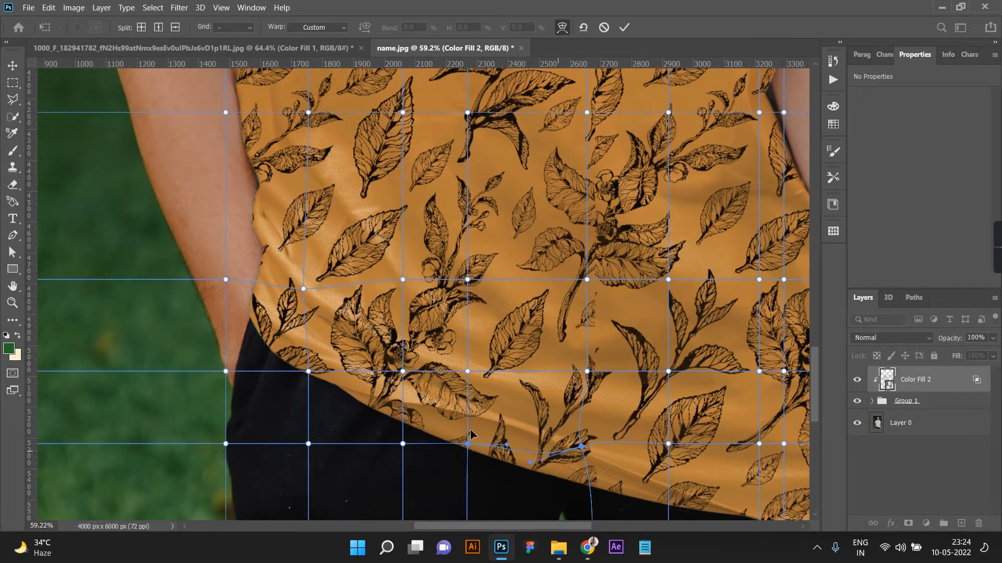
{"action": "left_click_drag", "start_coordinate": [452, 410], "coordinate": [456, 398]}
{"action": "scroll", "coordinate": [520, 382], "scroll_direction": "down", "scroll_amount": 5}
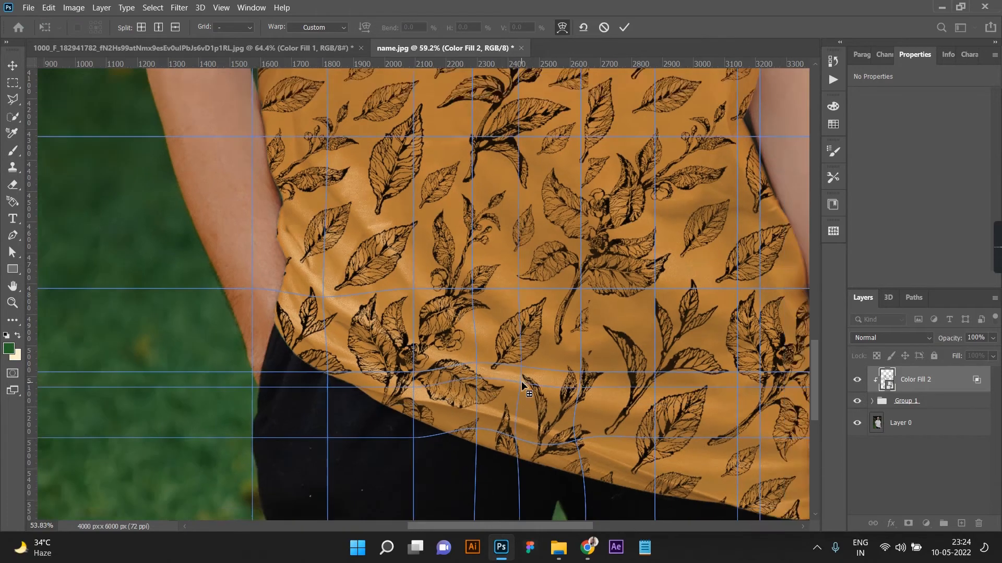
{"action": "scroll", "coordinate": [584, 392], "scroll_direction": "up", "scroll_amount": 6}
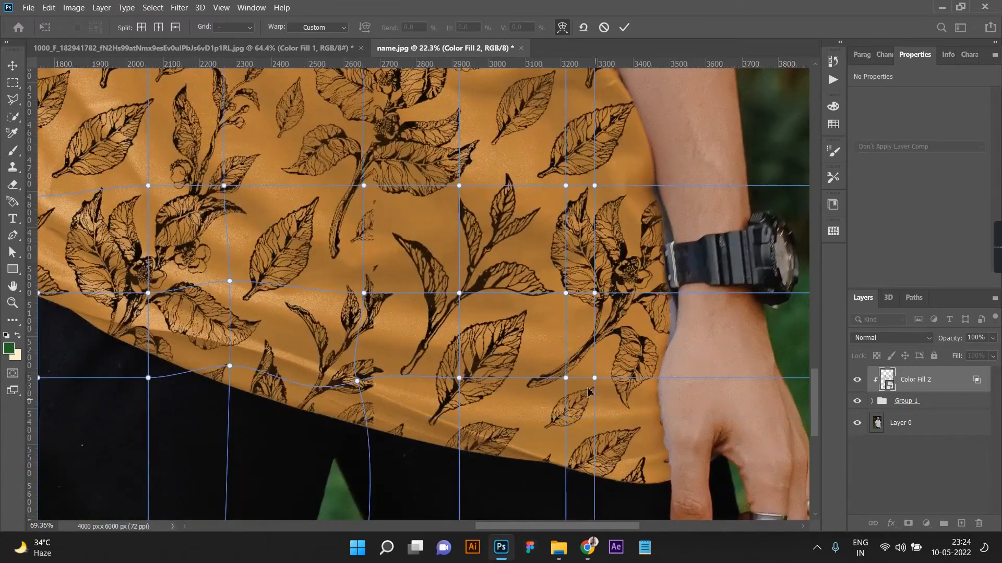
{"action": "left_click_drag", "start_coordinate": [585, 378], "coordinate": [578, 390]}
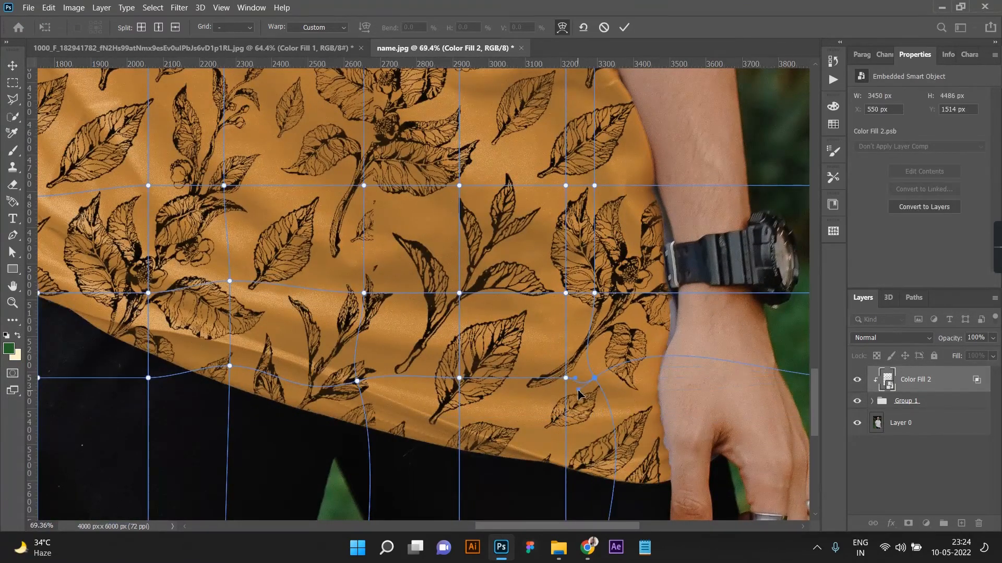
{"action": "scroll", "coordinate": [578, 391], "scroll_direction": "down", "scroll_amount": 3}
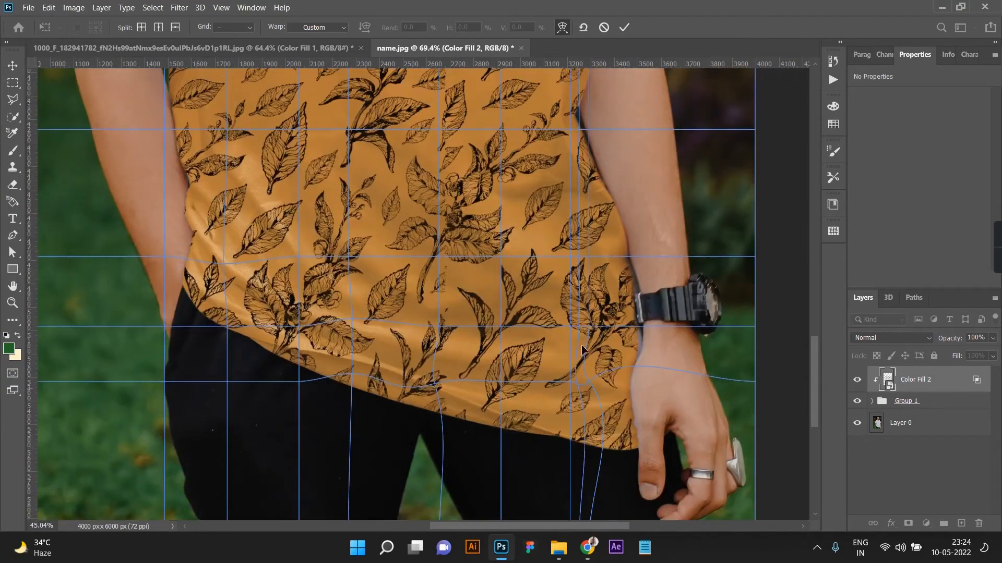
Step: Pull the warp points at the watch arm's armpit slightly up and outward toward the sleeve to follow the fabric
{"action": "scroll", "coordinate": [540, 224], "scroll_direction": "up", "scroll_amount": 6}
{"action": "scroll", "coordinate": [539, 223], "scroll_direction": "up", "scroll_amount": 2}
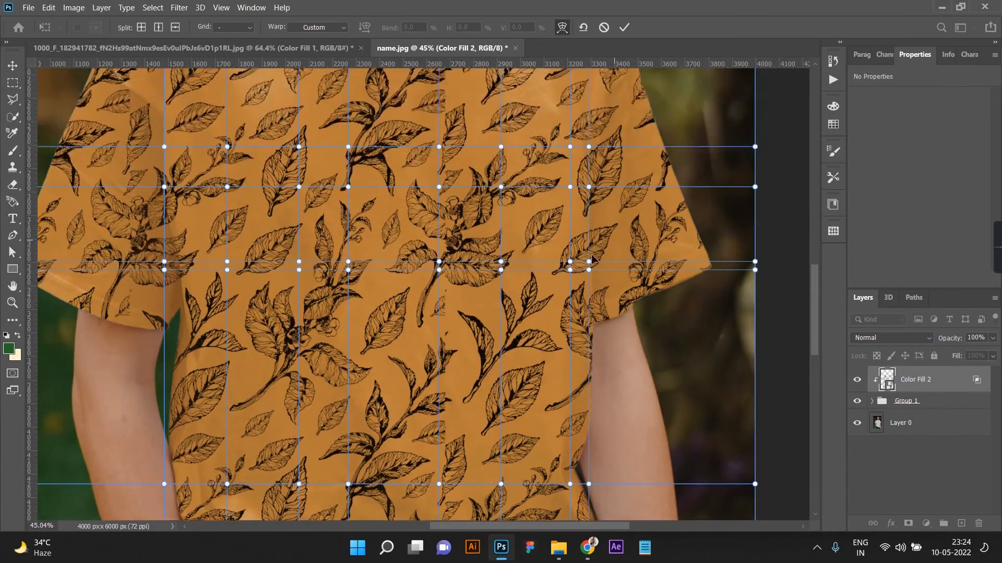
{"action": "scroll", "coordinate": [583, 302], "scroll_direction": "up", "scroll_amount": 5}
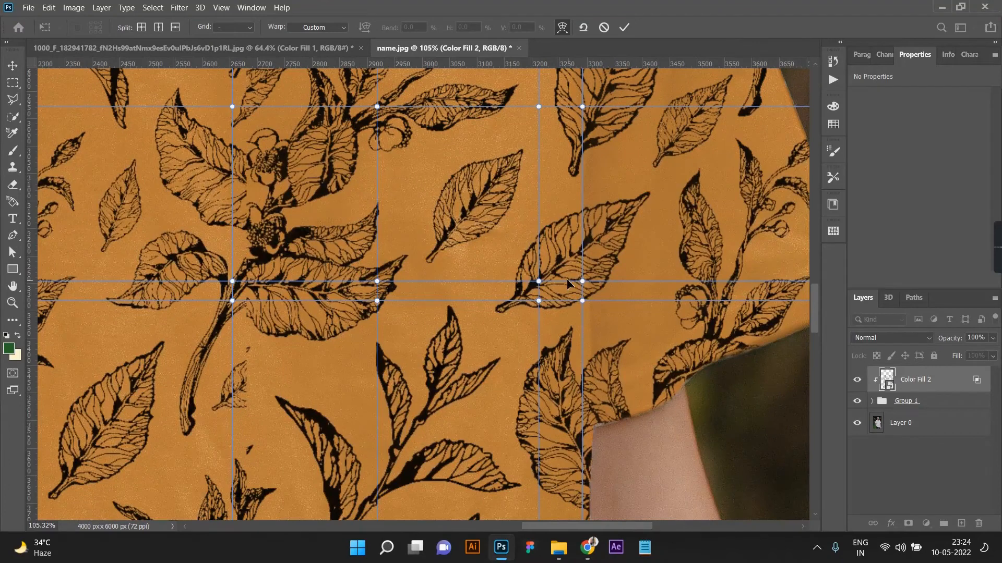
{"action": "mouse_move", "coordinate": [582, 282]}
{"action": "left_mouse_down"}
{"action": "mouse_move", "coordinate": [569, 276]}
{"action": "mouse_move", "coordinate": [587, 273]}
{"action": "mouse_move", "coordinate": [550, 283]}
{"action": "mouse_move", "coordinate": [563, 284]}
{"action": "mouse_move", "coordinate": [554, 303]}
{"action": "mouse_move", "coordinate": [568, 272]}
{"action": "left_mouse_up"}
{"action": "scroll", "coordinate": [569, 271], "scroll_direction": "down", "scroll_amount": 5}
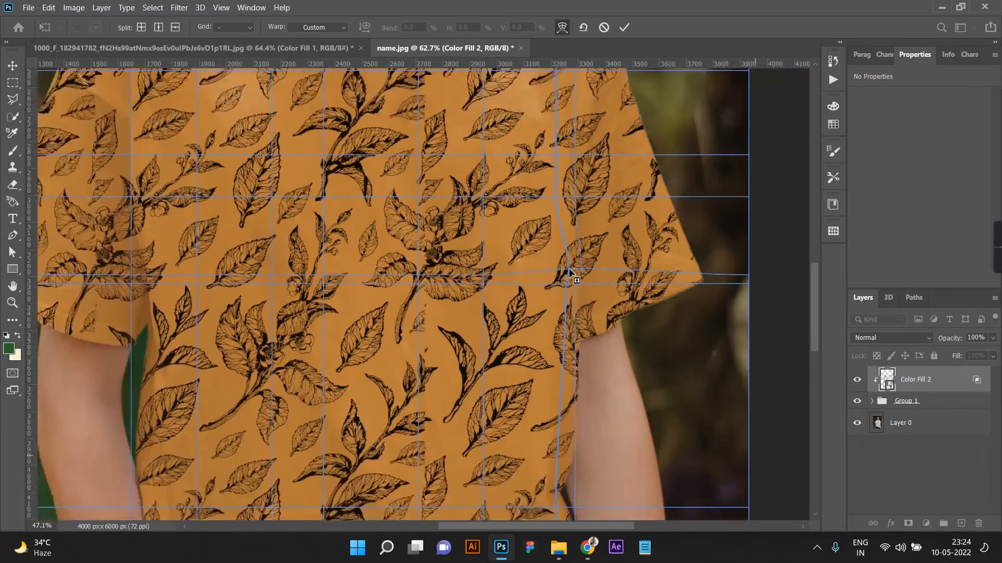
Step: Pull the warp point near the pocketed arm's shoulder slightly down and inward to follow the sleeve fold
{"action": "scroll", "coordinate": [321, 155], "scroll_direction": "up", "scroll_amount": 4}
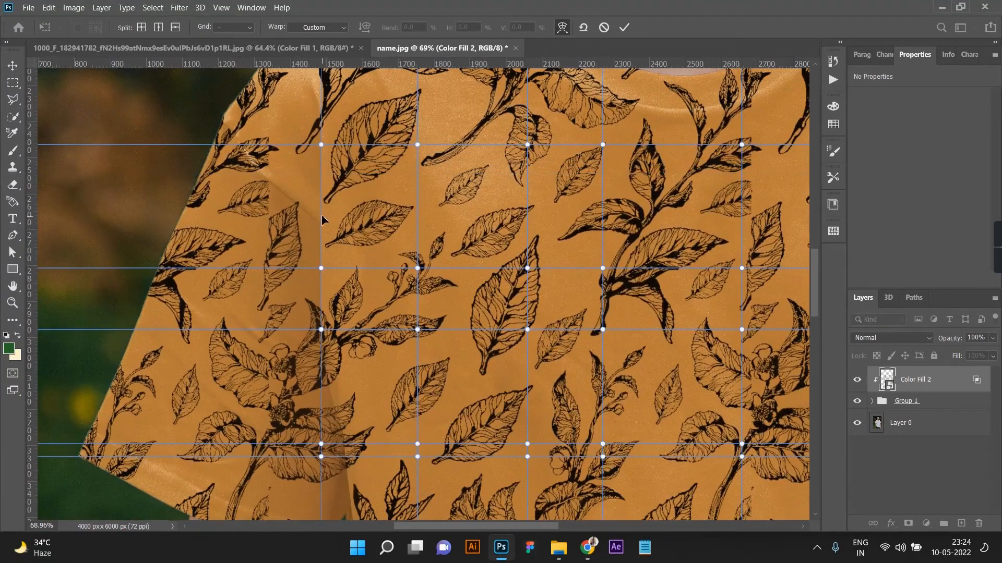
{"action": "left_click_drag", "start_coordinate": [322, 154], "coordinate": [326, 161]}
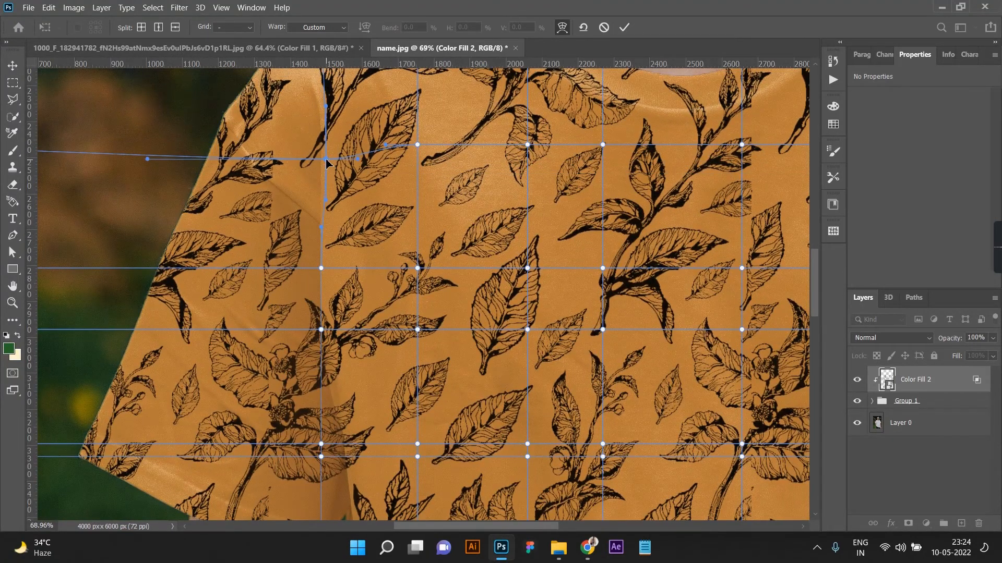
{"action": "scroll", "coordinate": [328, 181], "scroll_direction": "down", "scroll_amount": 4}
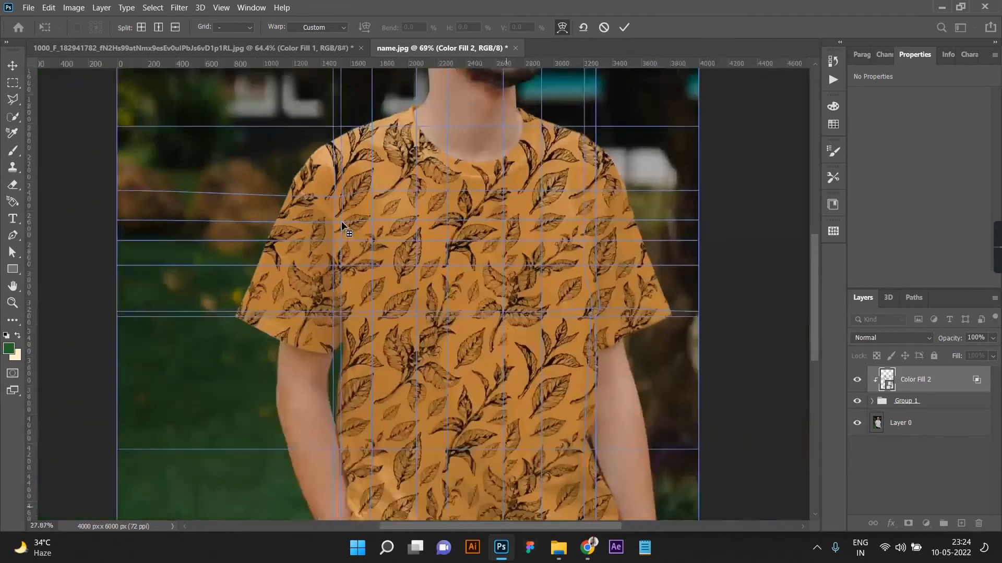
Step: Shift the two warp points between shoulder and collar on the pocketed-hand side slightly up and closer together, and apply the warp
{"action": "scroll", "coordinate": [553, 185], "scroll_direction": "up", "scroll_amount": 3}
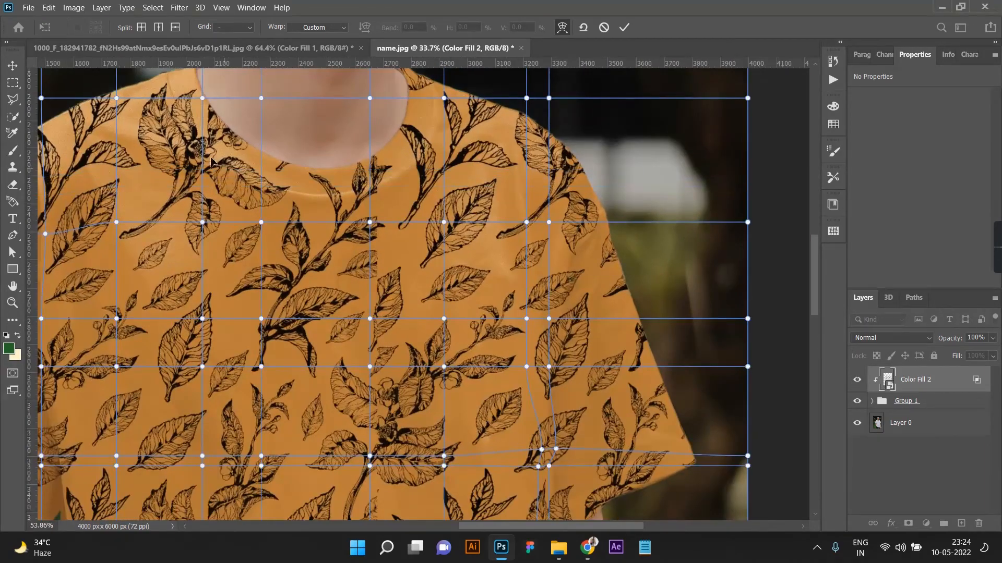
{"action": "left_click_drag", "start_coordinate": [118, 101], "coordinate": [135, 92]}
{"action": "left_click_drag", "start_coordinate": [200, 98], "coordinate": [189, 91]}
{"action": "left_click", "coordinate": [624, 27]}
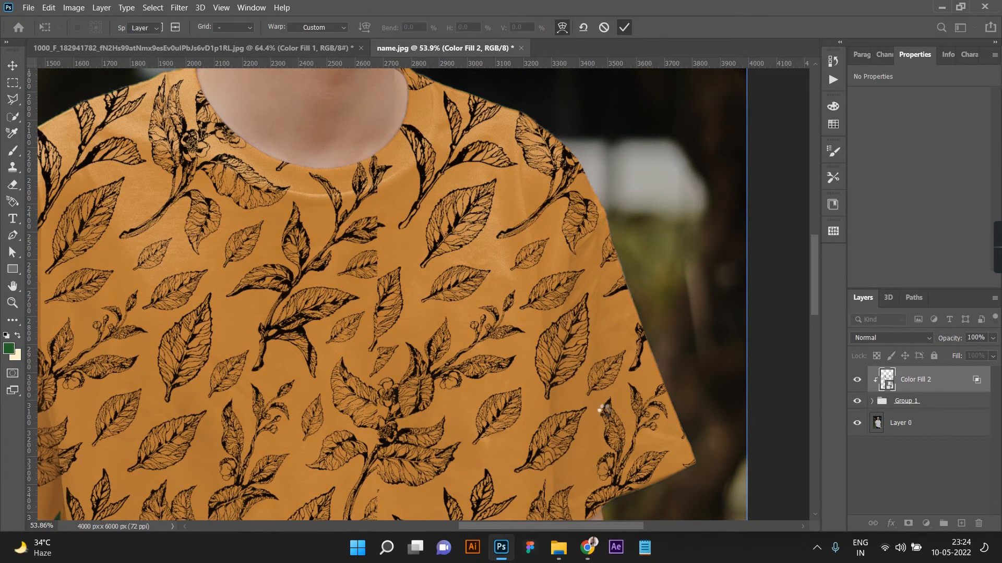
{"action": "key", "text": "ctrl+0"}
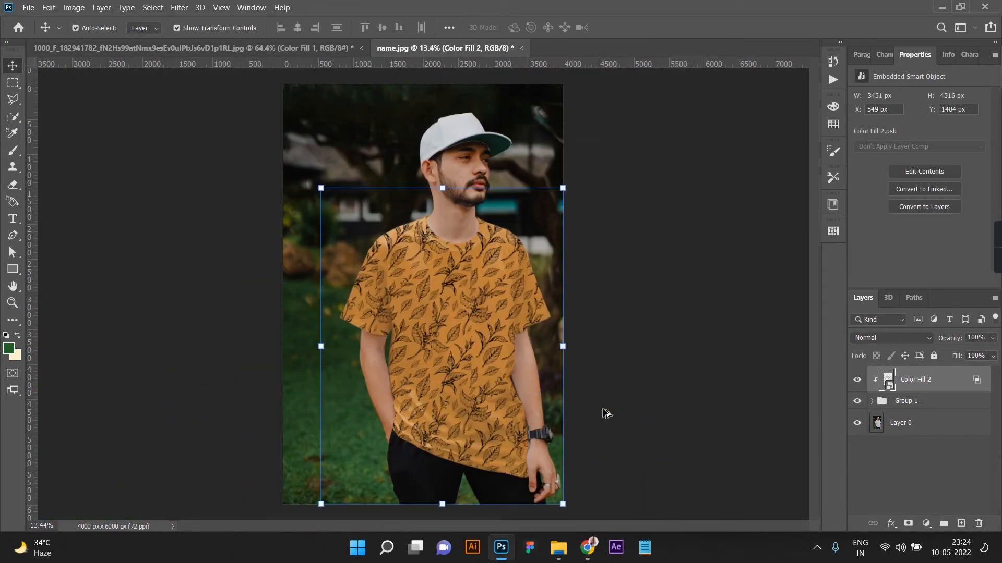
{"action": "left_click", "coordinate": [605, 413]}
{"action": "scroll", "coordinate": [501, 397], "scroll_direction": "up", "scroll_amount": 1}
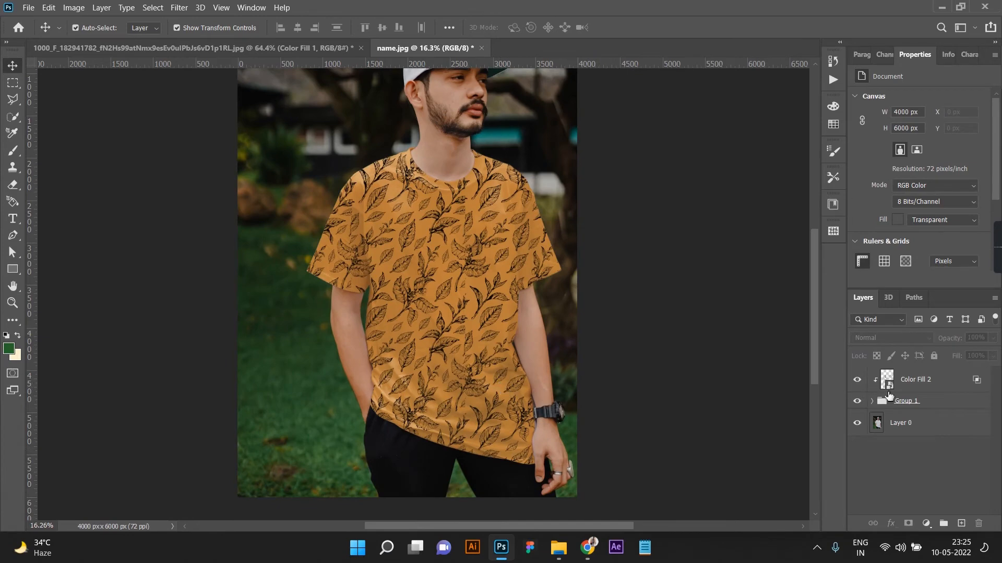
Step: Try the Color Burn blend mode on the dark Shade layer inside Group 1 and undo it
{"action": "left_click", "coordinate": [872, 401]}
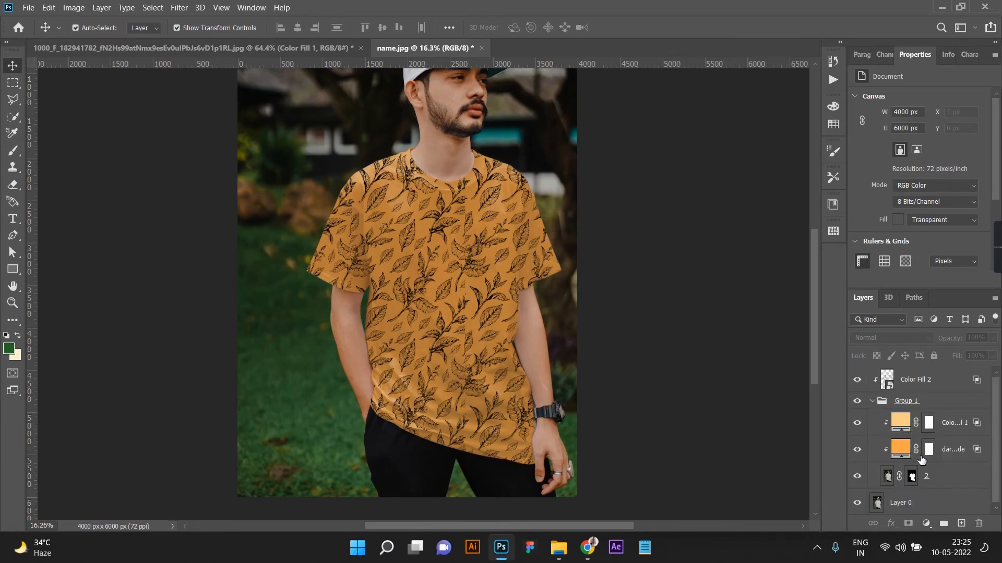
{"action": "left_click", "coordinate": [963, 458]}
{"action": "left_click", "coordinate": [882, 338]}
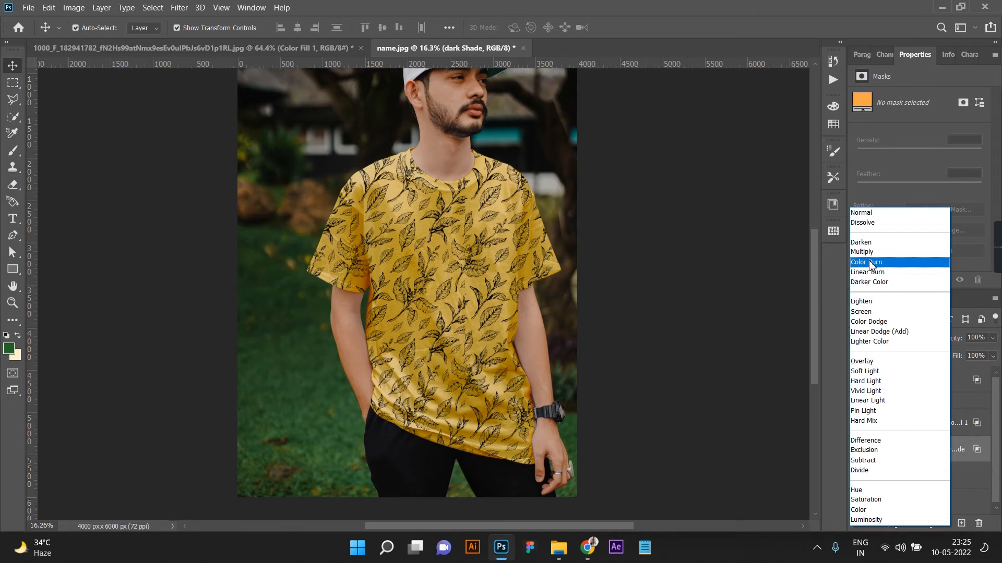
{"action": "left_click", "coordinate": [869, 265]}
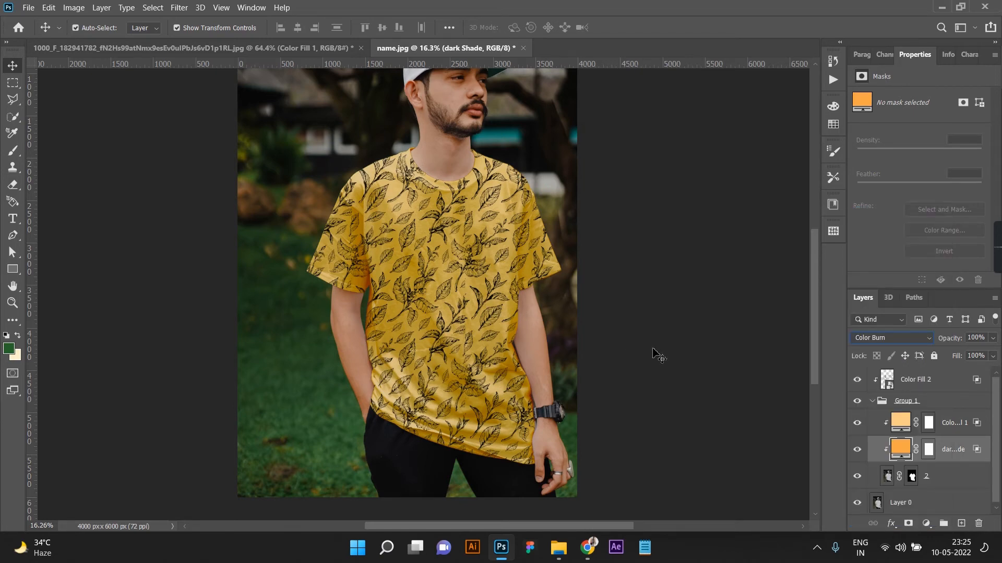
{"action": "left_click", "coordinate": [655, 353]}
{"action": "scroll", "coordinate": [654, 354], "scroll_direction": "down", "scroll_amount": 3}
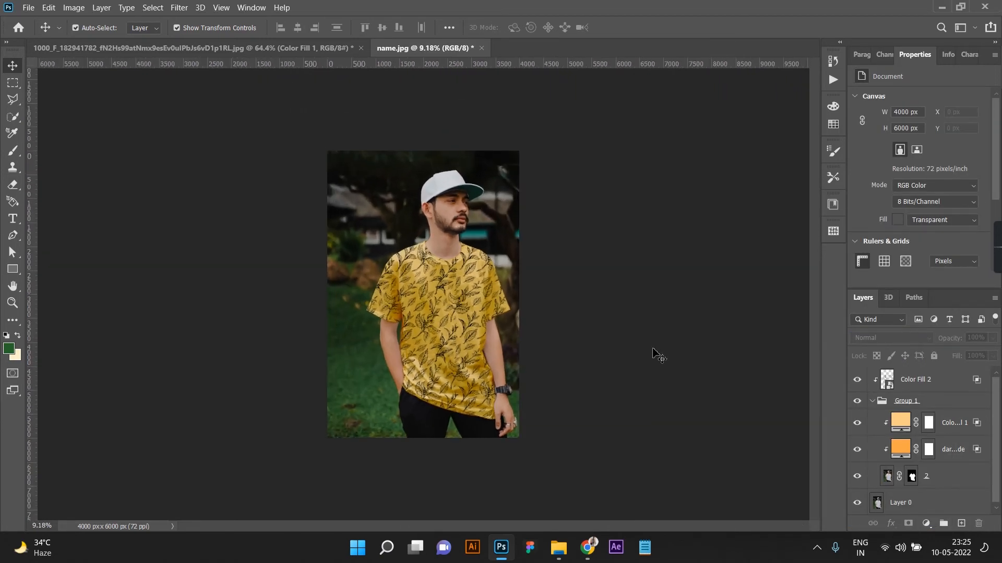
{"action": "key", "text": "ctrl+z"}
{"action": "scroll", "coordinate": [494, 346], "scroll_direction": "up", "scroll_amount": 5}
{"action": "left_click", "coordinate": [495, 347], "text": "ctrl"}
{"action": "left_click", "coordinate": [697, 405]}
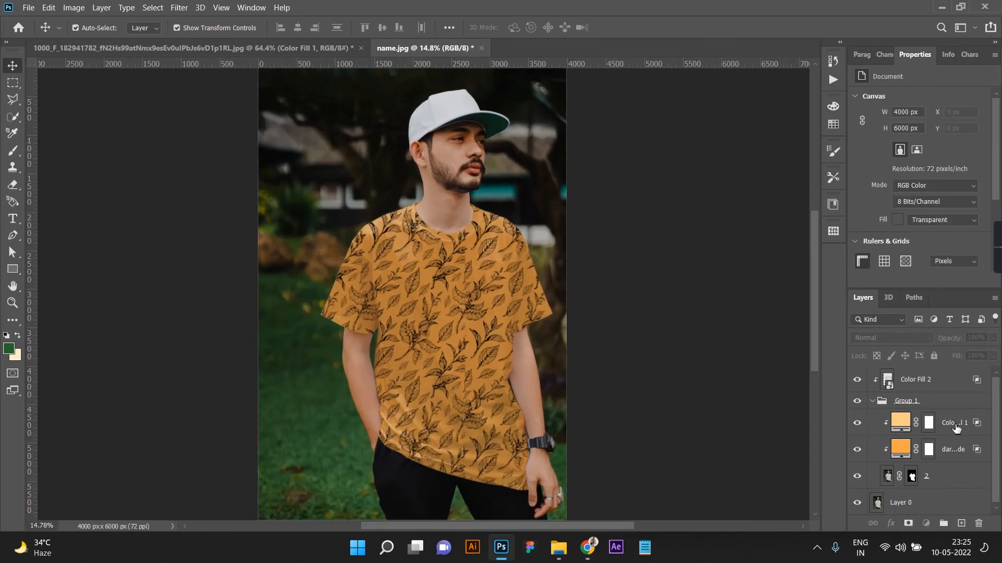
Step: Check the two fill layers in Group 1, preview Color Burn on the dark Shade layer and keep it on Multiply
{"action": "left_click", "coordinate": [865, 424]}
{"action": "left_click", "coordinate": [856, 424]}
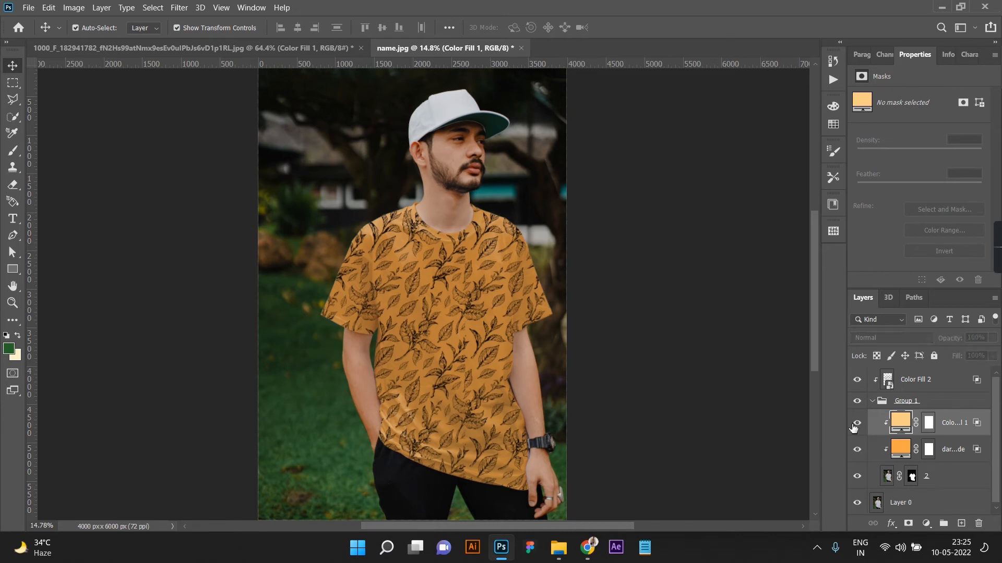
{"action": "left_click", "coordinate": [959, 452]}
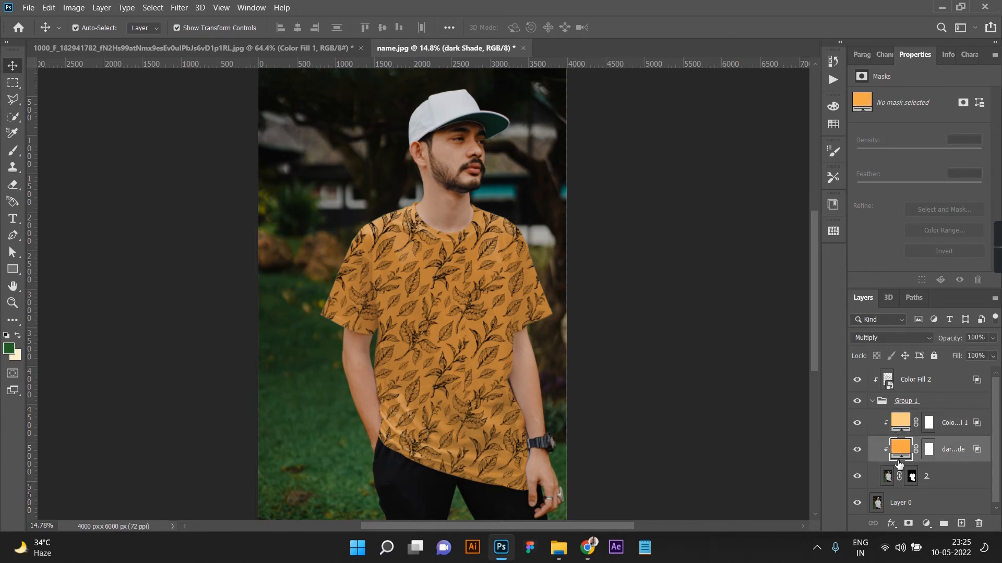
{"action": "scroll", "coordinate": [891, 466], "scroll_direction": "down", "scroll_amount": 1}
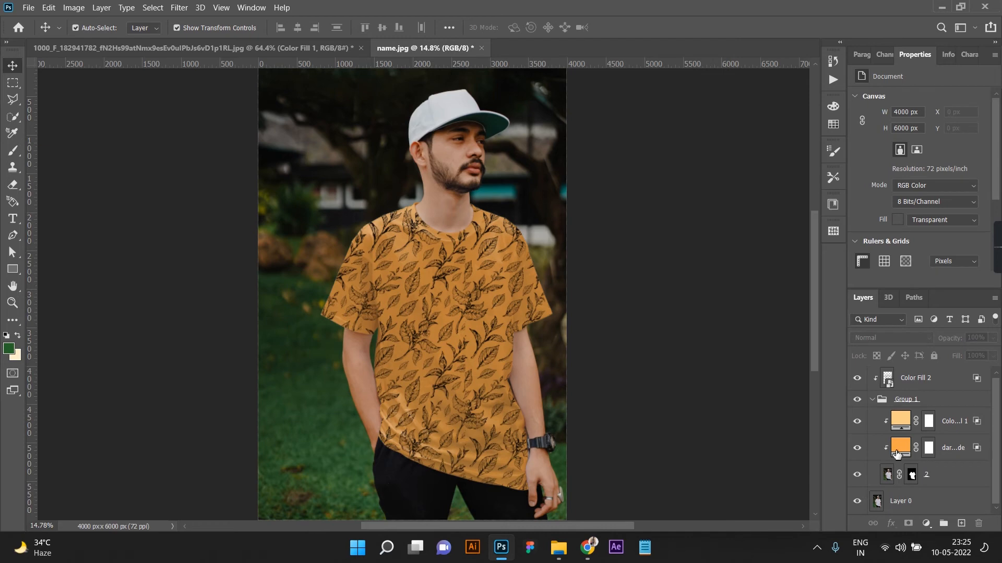
{"action": "left_click", "coordinate": [879, 339]}
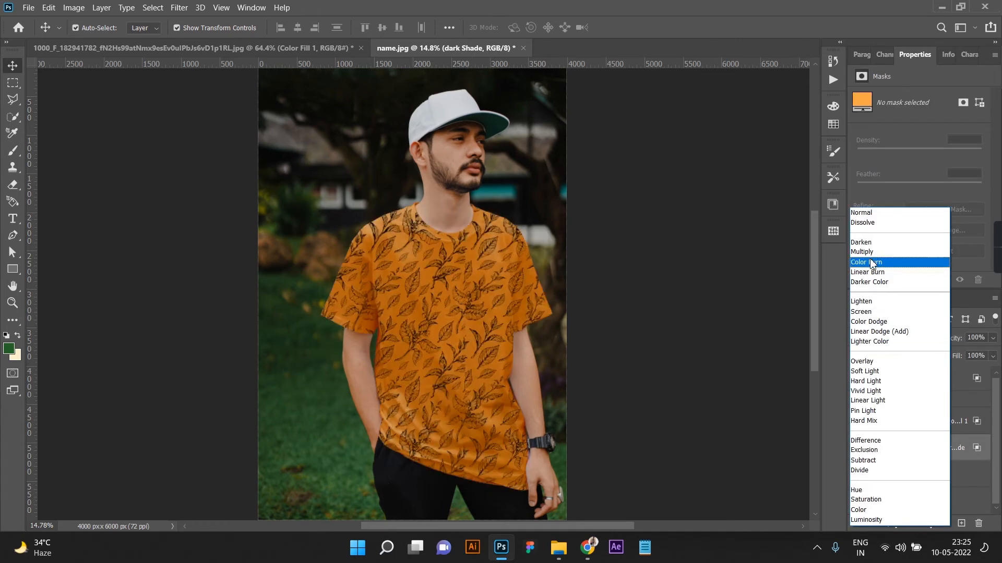
{"action": "left_click", "coordinate": [870, 253]}
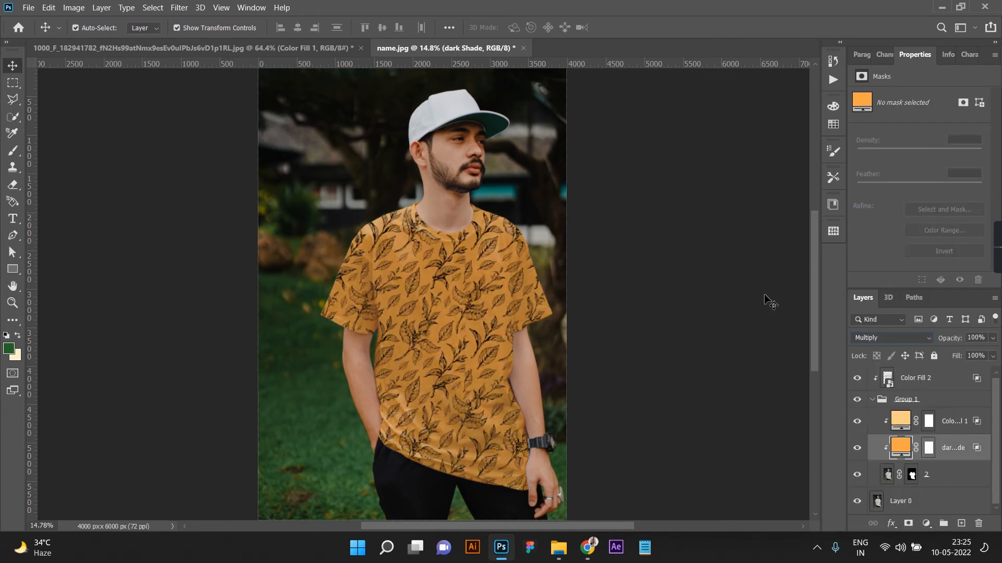
Step: Collapse Group 1 and examine how the leaf pattern sits on the shirt, both as a whole and in close-up
{"action": "left_click", "coordinate": [764, 298]}
{"action": "scroll", "coordinate": [732, 378], "scroll_direction": "down", "scroll_amount": 5}
{"action": "scroll", "coordinate": [879, 426], "scroll_direction": "up", "scroll_amount": 1}
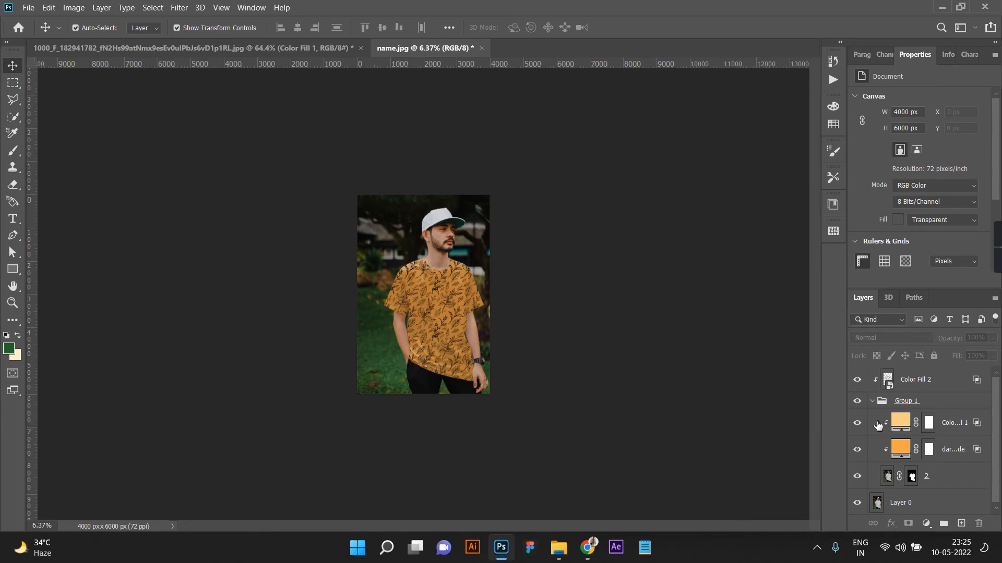
{"action": "left_click", "coordinate": [871, 402]}
{"action": "scroll", "coordinate": [402, 292], "scroll_direction": "up", "scroll_amount": 6}
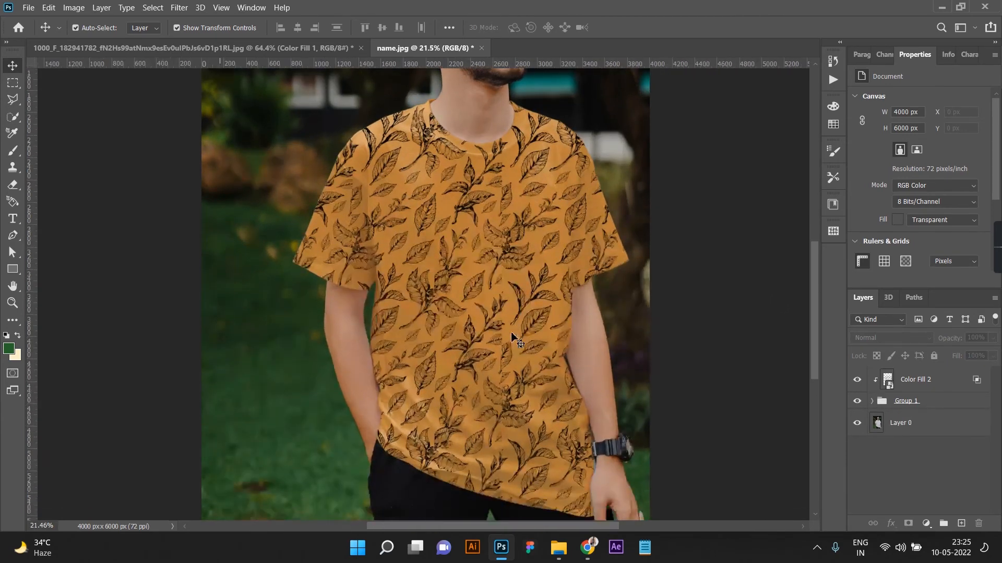
{"action": "scroll", "coordinate": [469, 219], "scroll_direction": "up", "scroll_amount": 7}
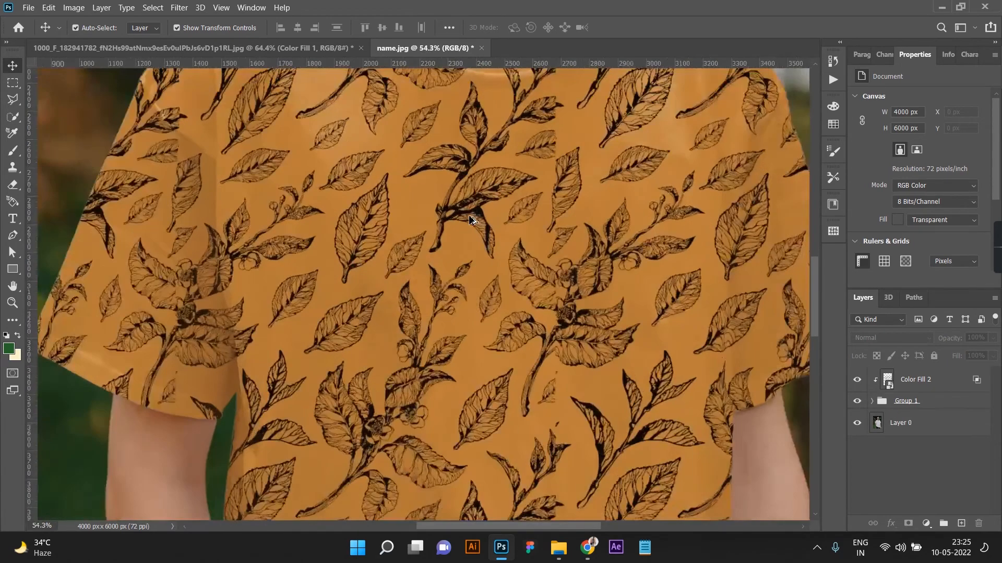
{"action": "scroll", "coordinate": [471, 220], "scroll_direction": "down", "scroll_amount": 7}
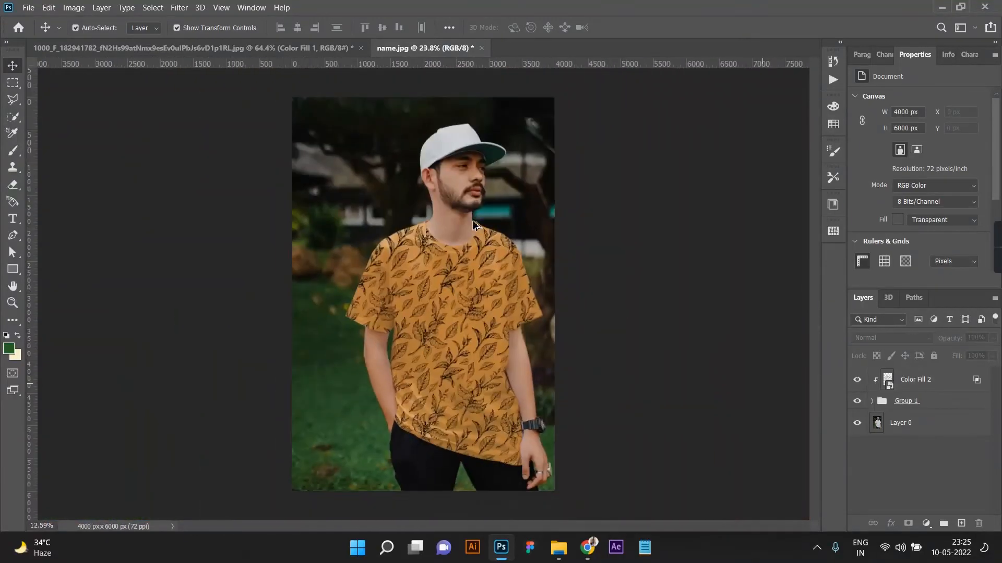
{"action": "scroll", "coordinate": [496, 363], "scroll_direction": "up", "scroll_amount": 3}
{"action": "scroll", "coordinate": [496, 363], "scroll_direction": "up", "scroll_amount": 10}
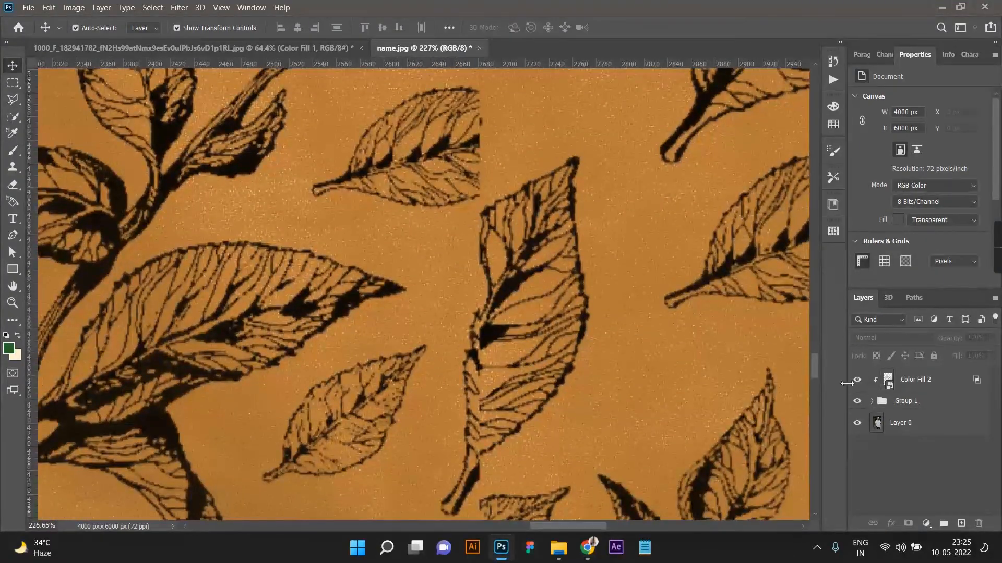
Step: Soften the Color Fill 2 pattern layer with a Gaussian Blur smart filter at a very small pixel radius
{"action": "left_click", "coordinate": [934, 381]}
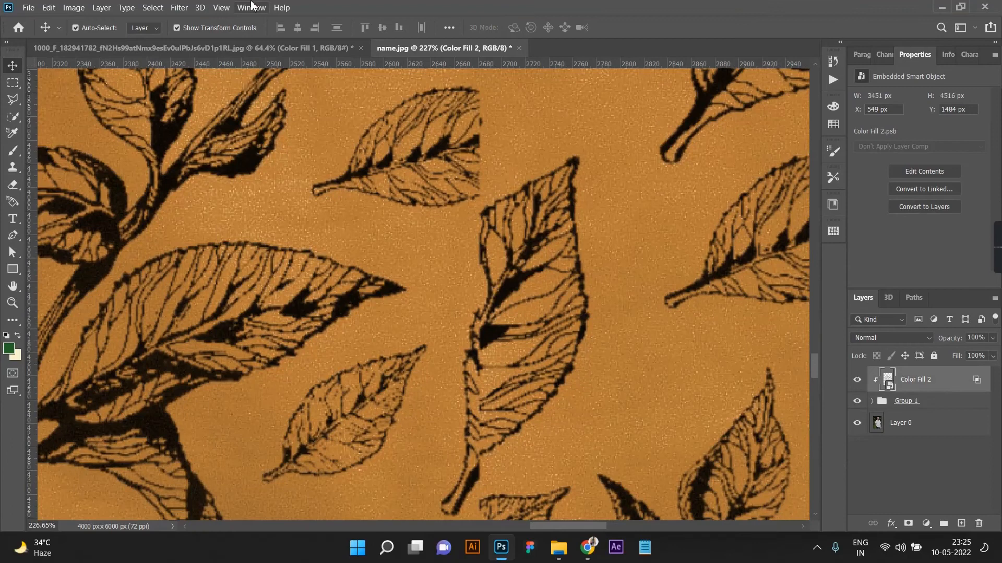
{"action": "left_click", "coordinate": [177, 9]}
{"action": "mouse_move", "coordinate": [292, 146]}
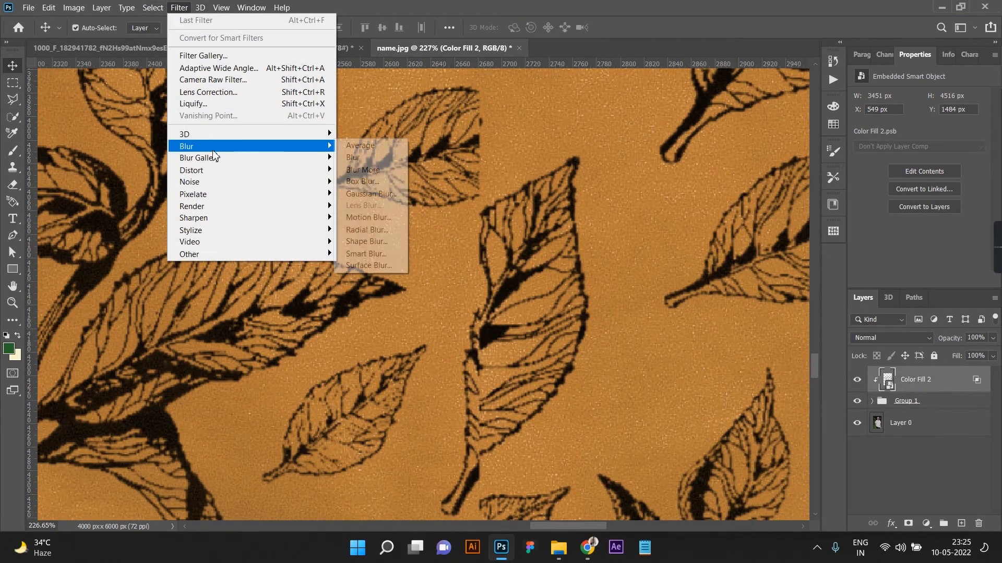
{"action": "left_click", "coordinate": [384, 197]}
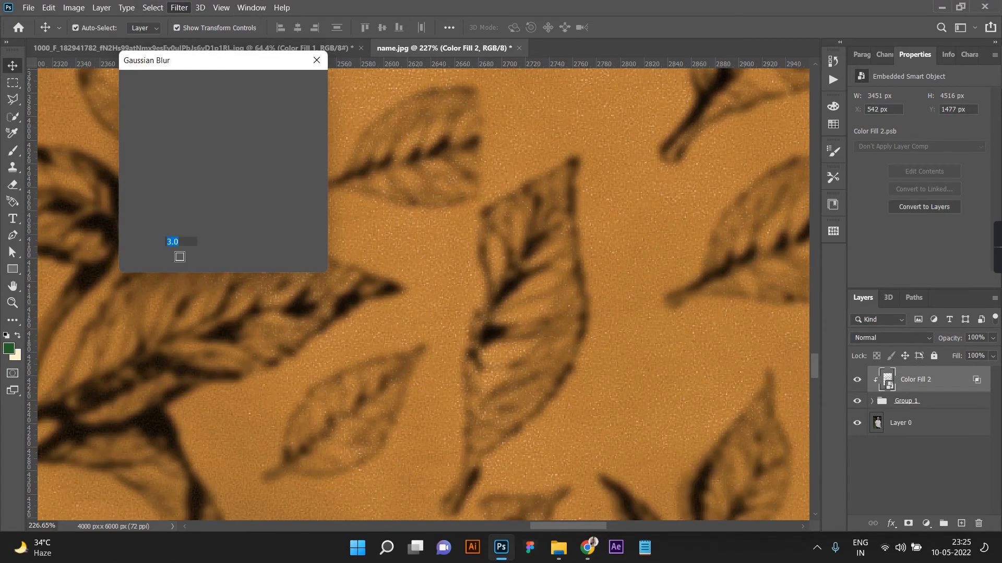
{"action": "scroll", "coordinate": [181, 246], "scroll_direction": "down", "scroll_amount": 19}
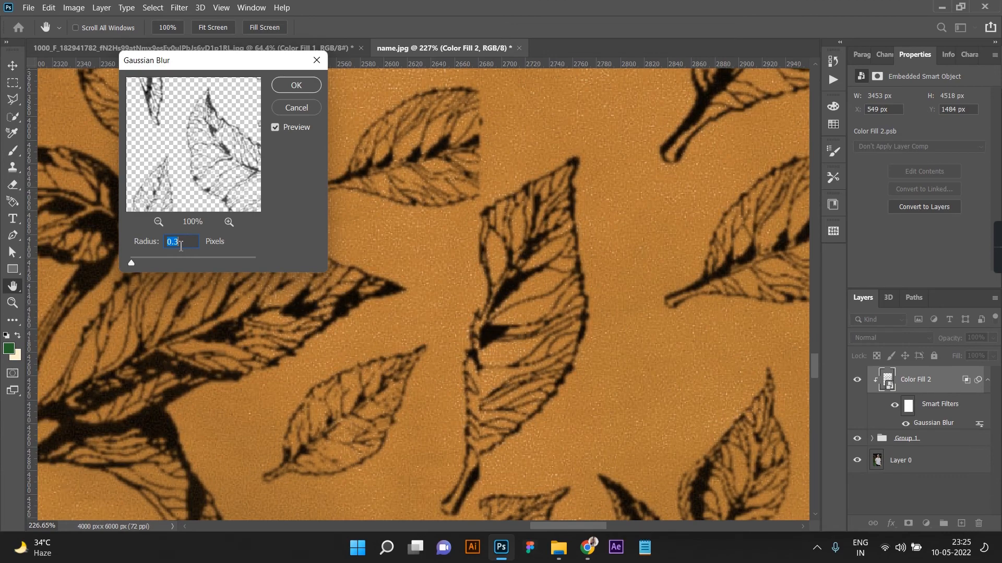
{"action": "scroll", "coordinate": [181, 246], "scroll_direction": "up", "scroll_amount": 3}
{"action": "left_click", "coordinate": [295, 85]}
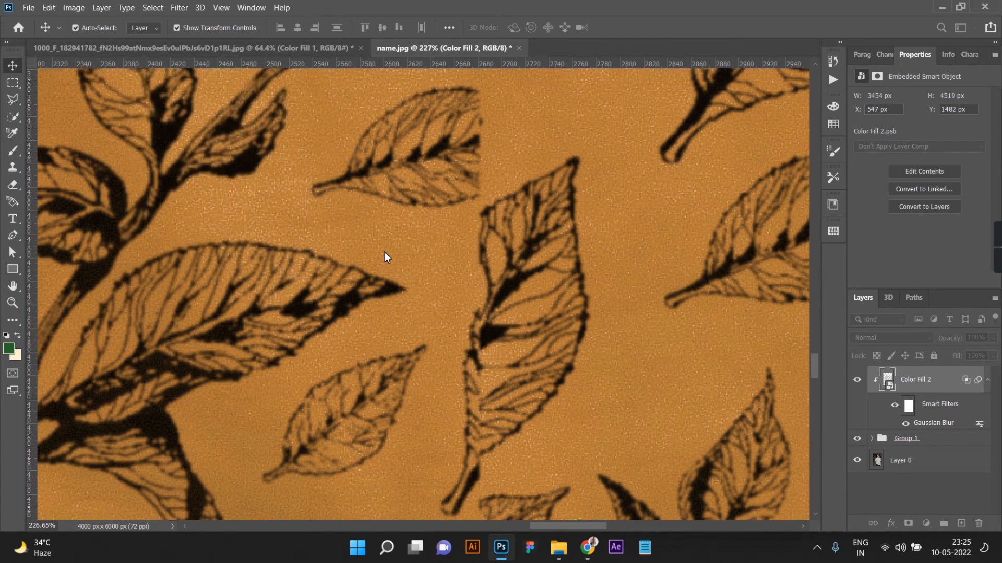
{"action": "scroll", "coordinate": [385, 254], "scroll_direction": "down", "scroll_amount": 5}
{"action": "scroll", "coordinate": [385, 255], "scroll_direction": "down", "scroll_amount": 20}
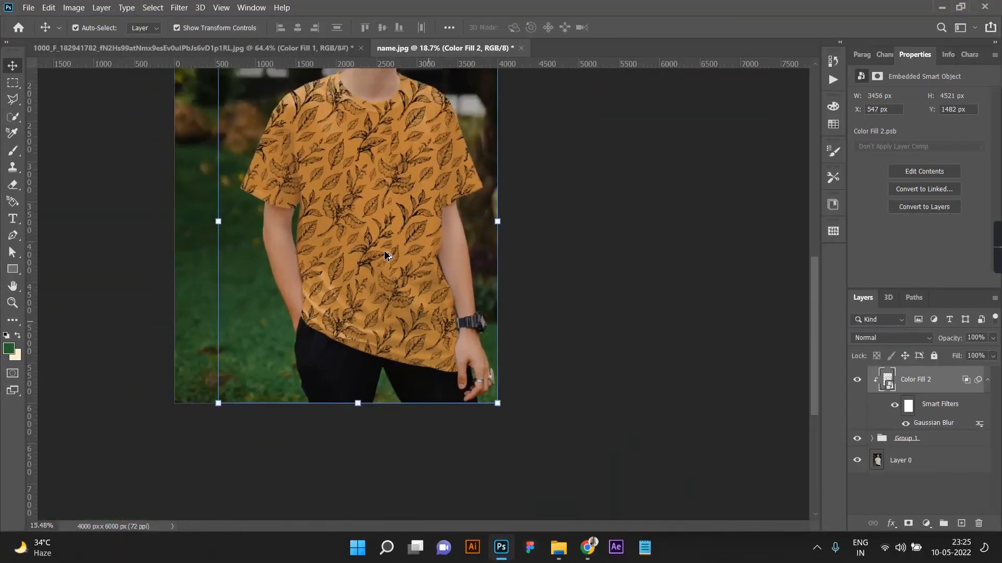
{"action": "left_click", "coordinate": [665, 333]}
Step: Adjust the dark Shade layer's Blend If in Group 1: This Layer blacks 0/31, Underlying Layer blacks 0/123 and whites 178/255
{"action": "scroll", "coordinate": [518, 363], "scroll_direction": "up", "scroll_amount": 3}
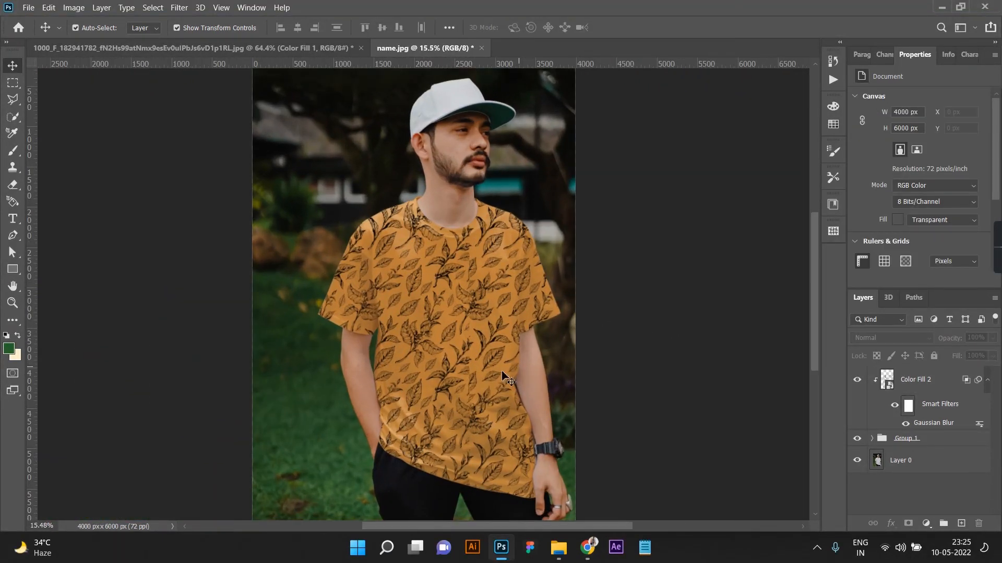
{"action": "scroll", "coordinate": [459, 381], "scroll_direction": "up", "scroll_amount": 1}
{"action": "left_click", "coordinate": [443, 348]}
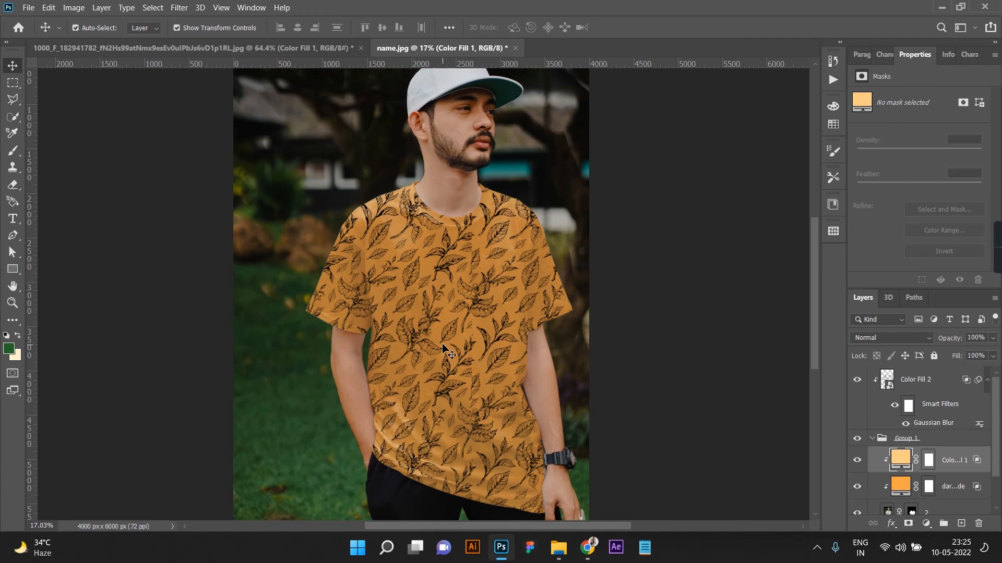
{"action": "double_click", "coordinate": [978, 490]}
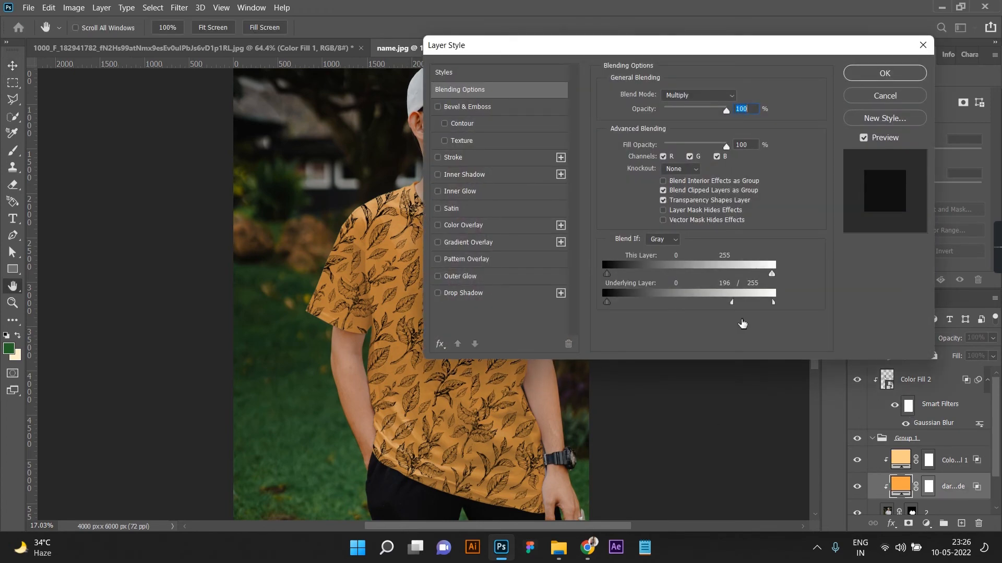
{"action": "left_click_drag", "start_coordinate": [730, 302], "coordinate": [723, 301]}
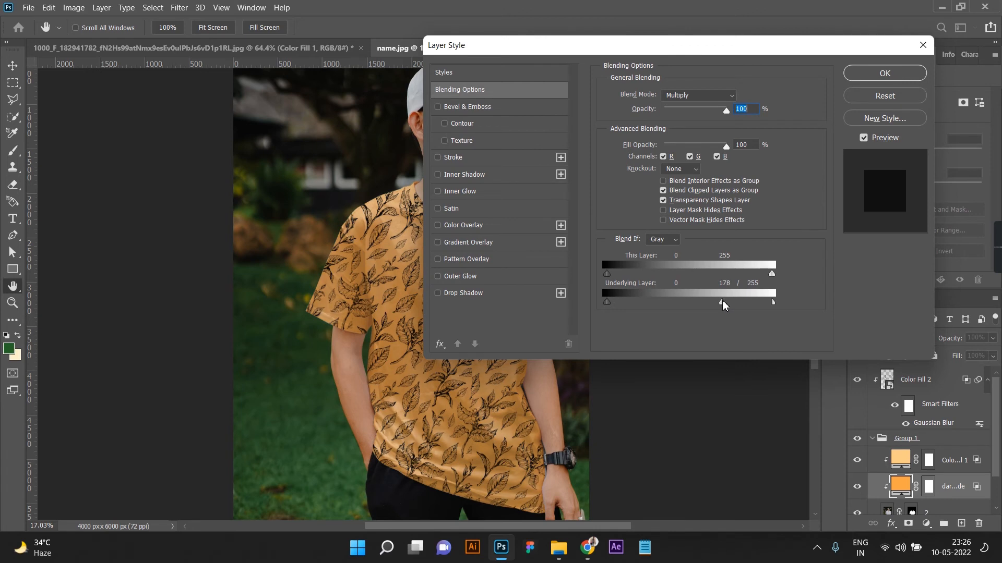
{"action": "left_click_drag", "start_coordinate": [642, 303], "coordinate": [694, 319]}
{"action": "left_click_drag", "start_coordinate": [608, 274], "coordinate": [628, 274]}
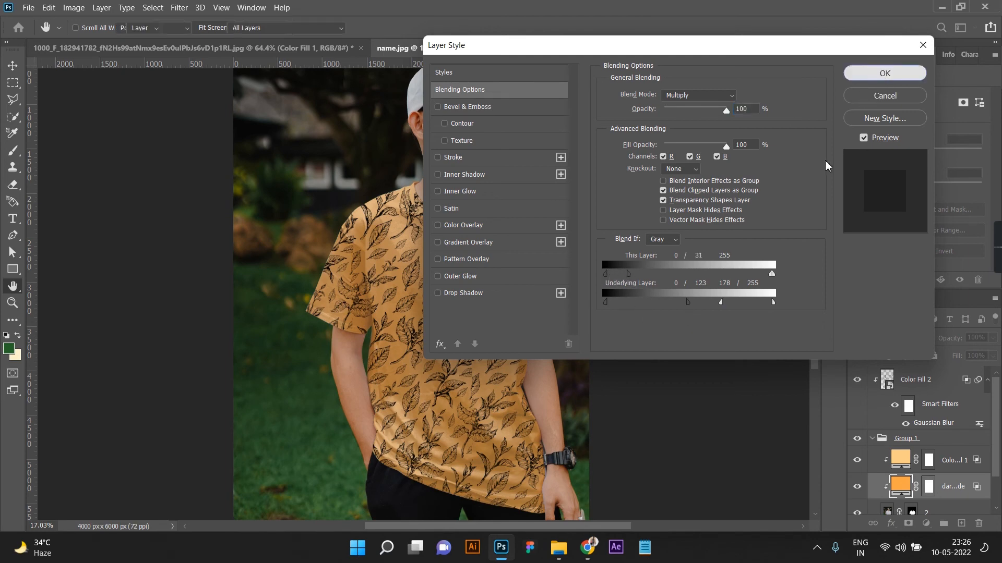
{"action": "left_click", "coordinate": [884, 73]}
{"action": "left_click", "coordinate": [746, 378]}
Step: Collapse Group 1 and toggle its visibility off and on to compare the patterned shirt with the original white one
{"action": "scroll", "coordinate": [746, 377], "scroll_direction": "down", "scroll_amount": 3}
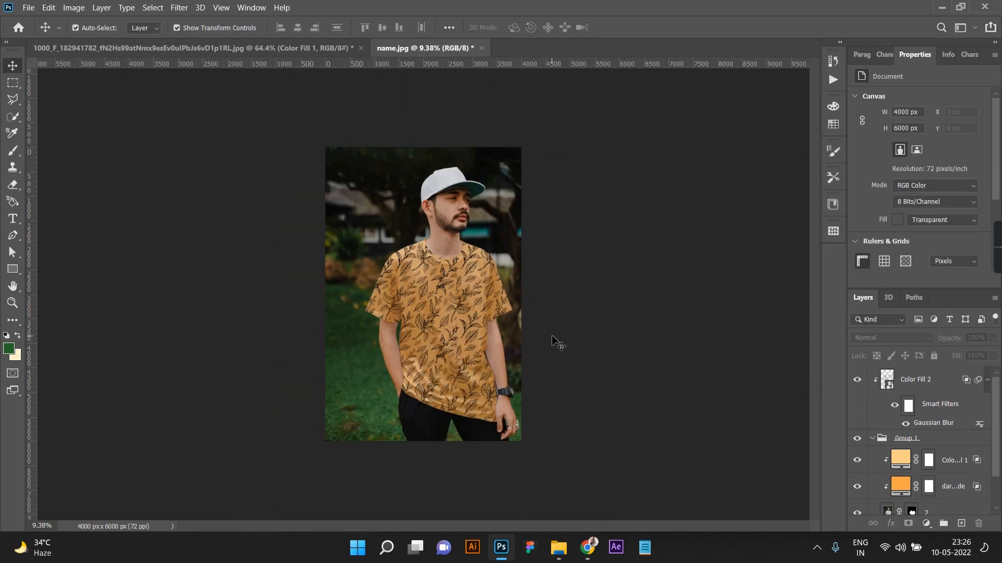
{"action": "scroll", "coordinate": [490, 389], "scroll_direction": "up", "scroll_amount": 2}
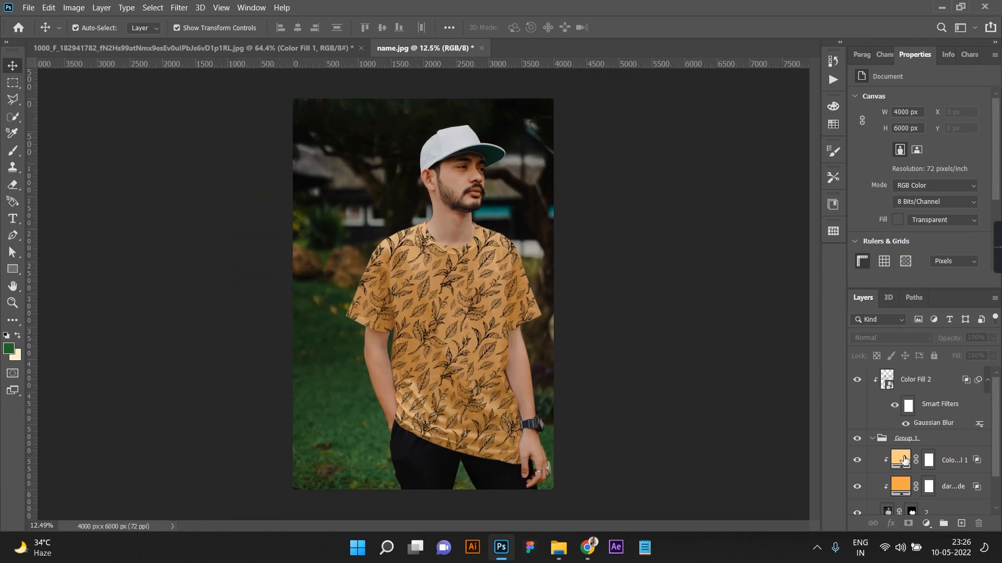
{"action": "left_click", "coordinate": [873, 444]}
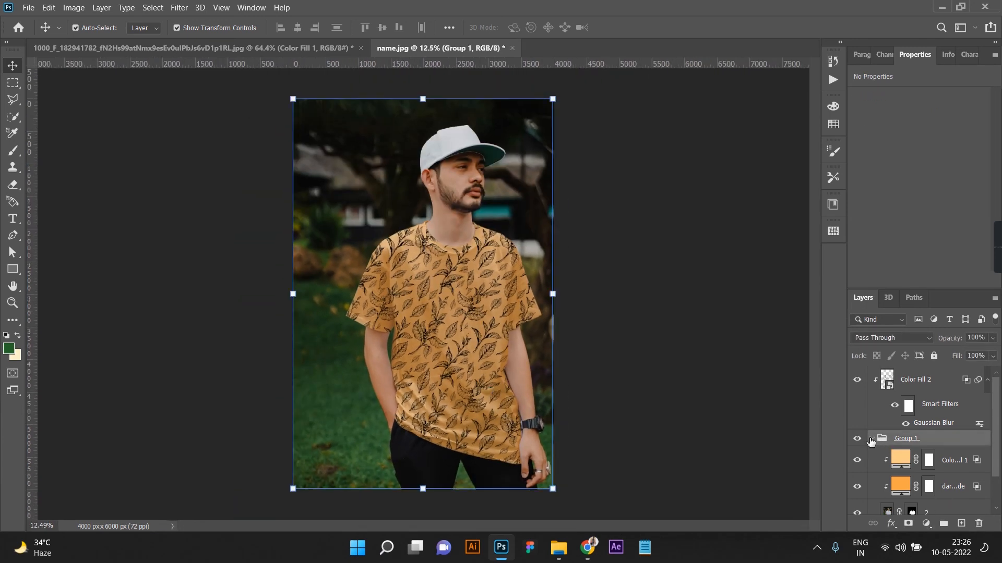
{"action": "left_click", "coordinate": [873, 440]}
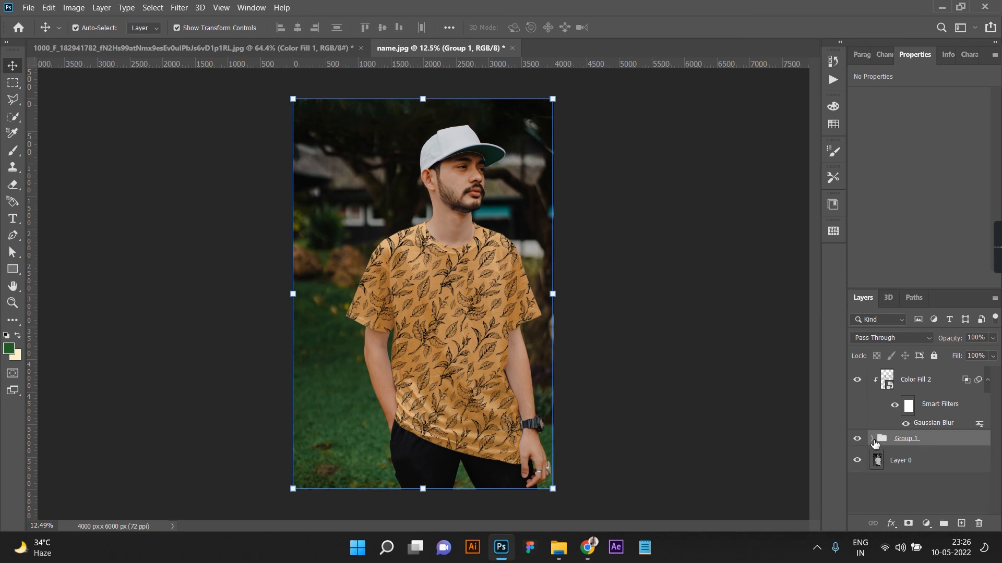
{"action": "left_click", "coordinate": [857, 440]}
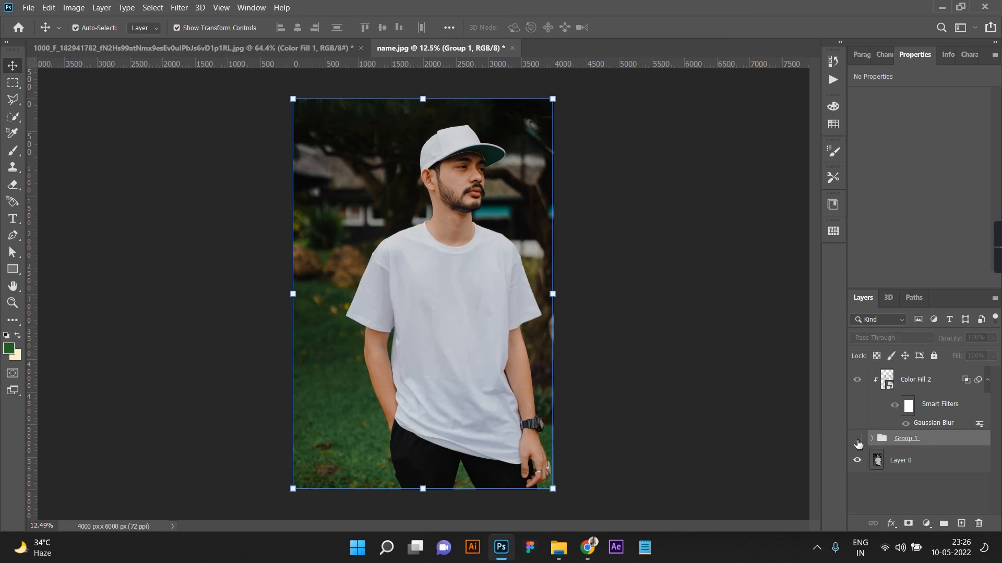
{"action": "left_click", "coordinate": [857, 439]}
{"action": "left_click", "coordinate": [857, 439]}
{"action": "left_click", "coordinate": [857, 439]}
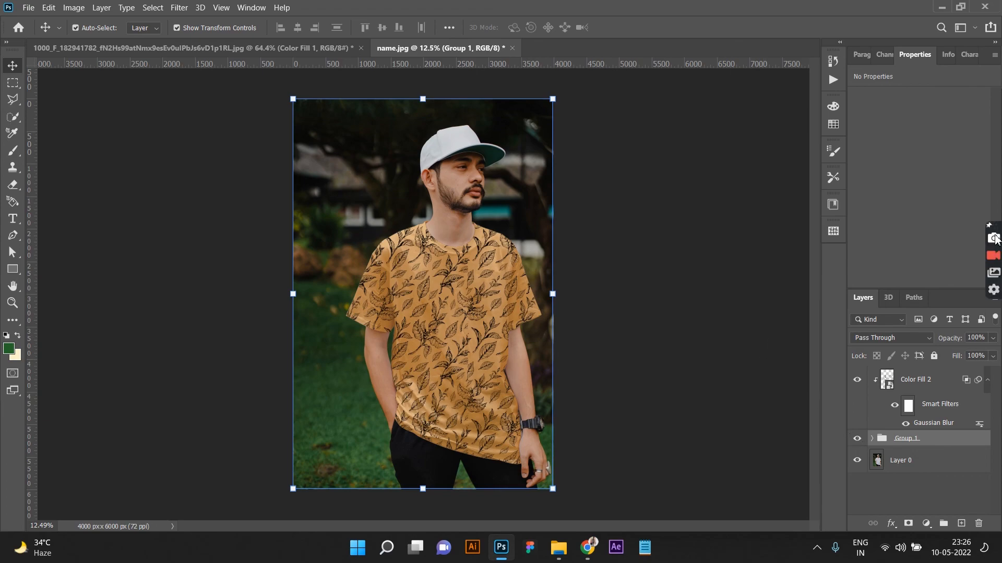